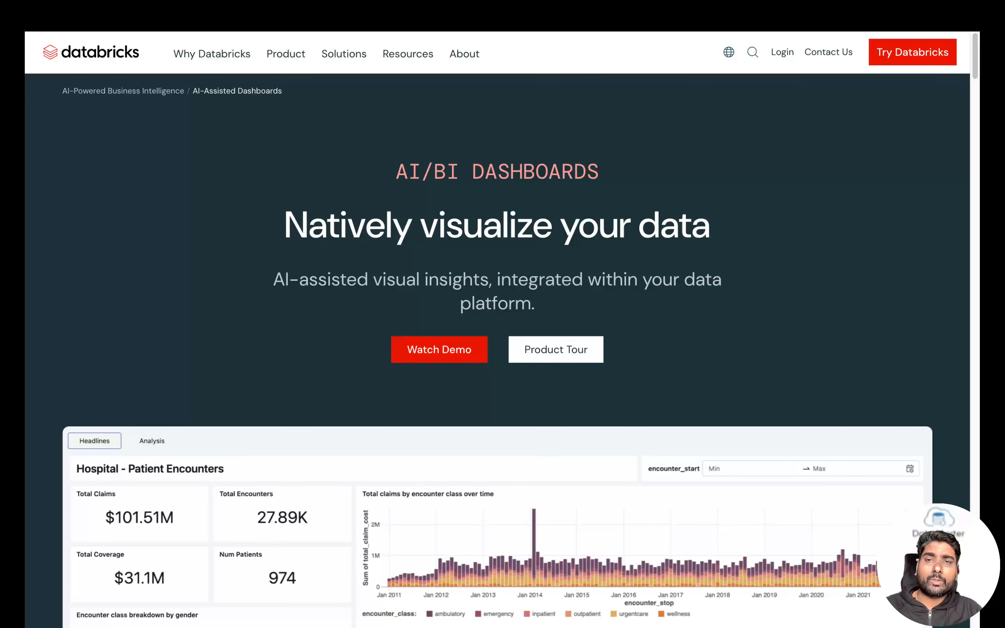
- Examine the Hospital - Patient Encounters sample dashboard on the AI/BI Dashboards product page, down to the company logos
scroll(391, 434, down, 5)
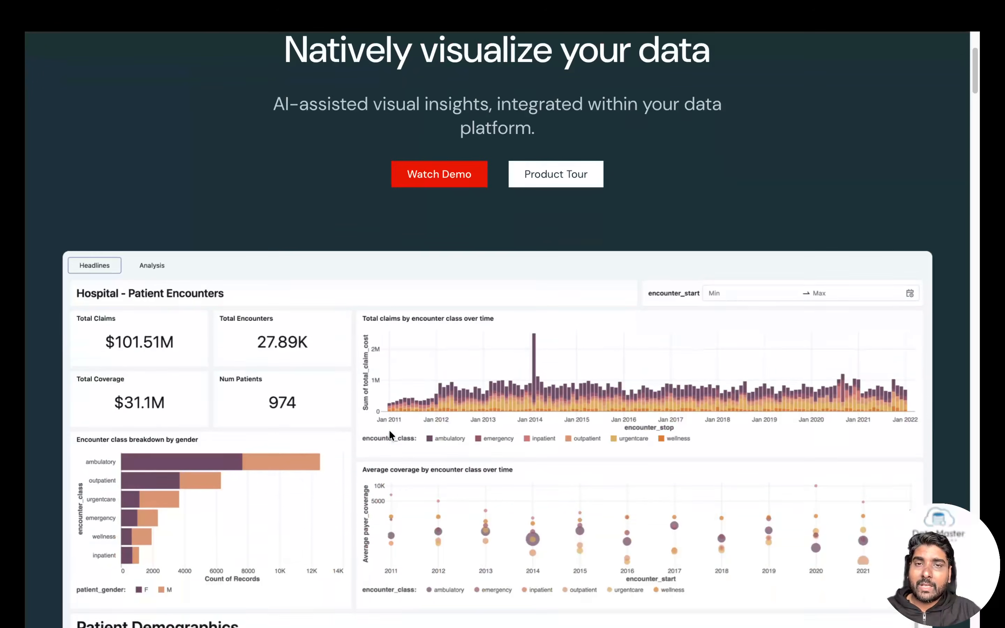
scroll(390, 435, down, 1)
scroll(390, 431, down, 1)
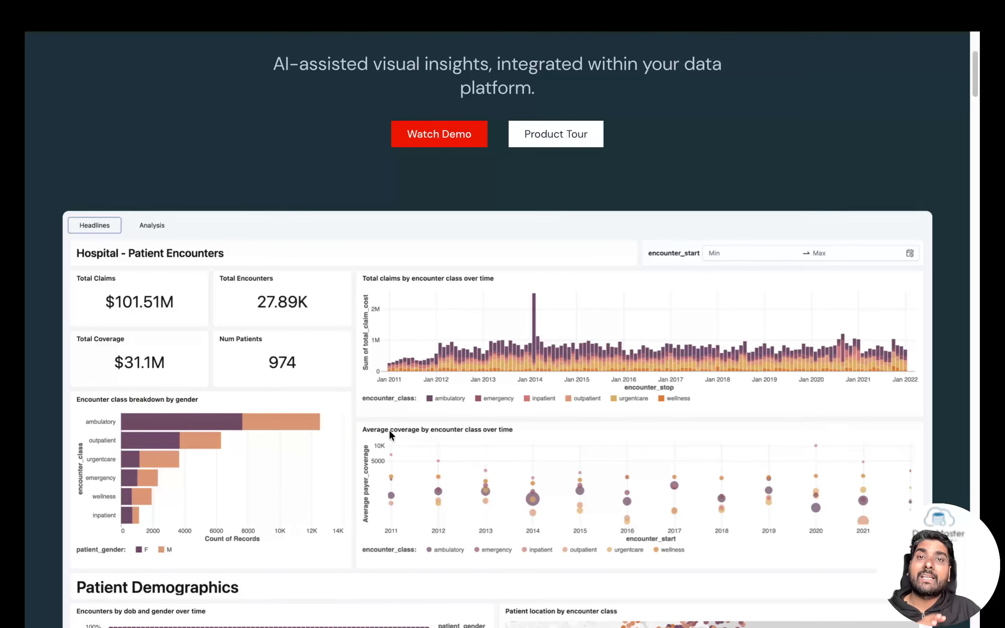
scroll(390, 428, down, 4)
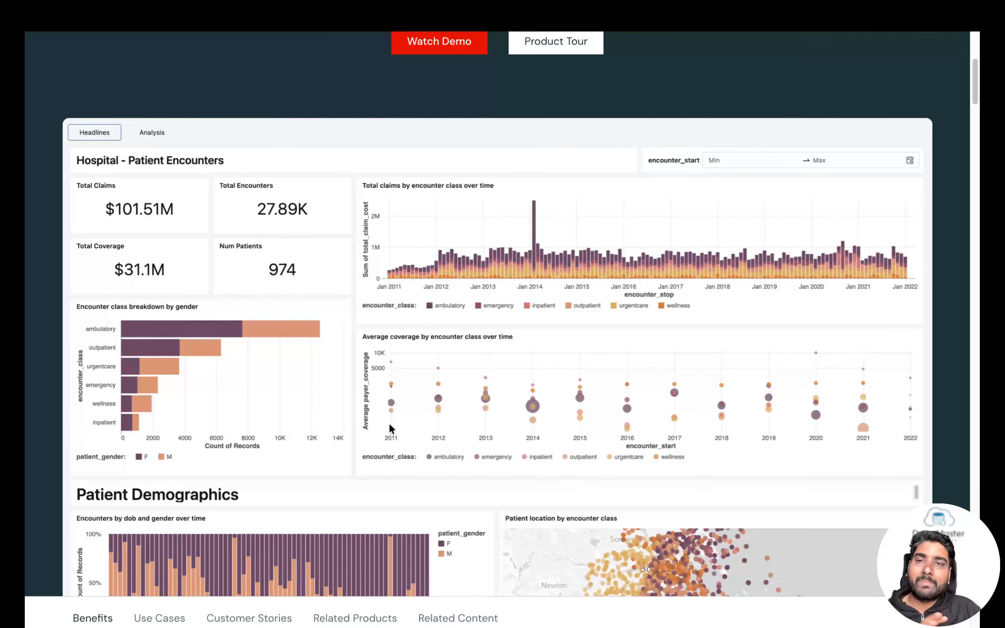
scroll(391, 428, down, 1)
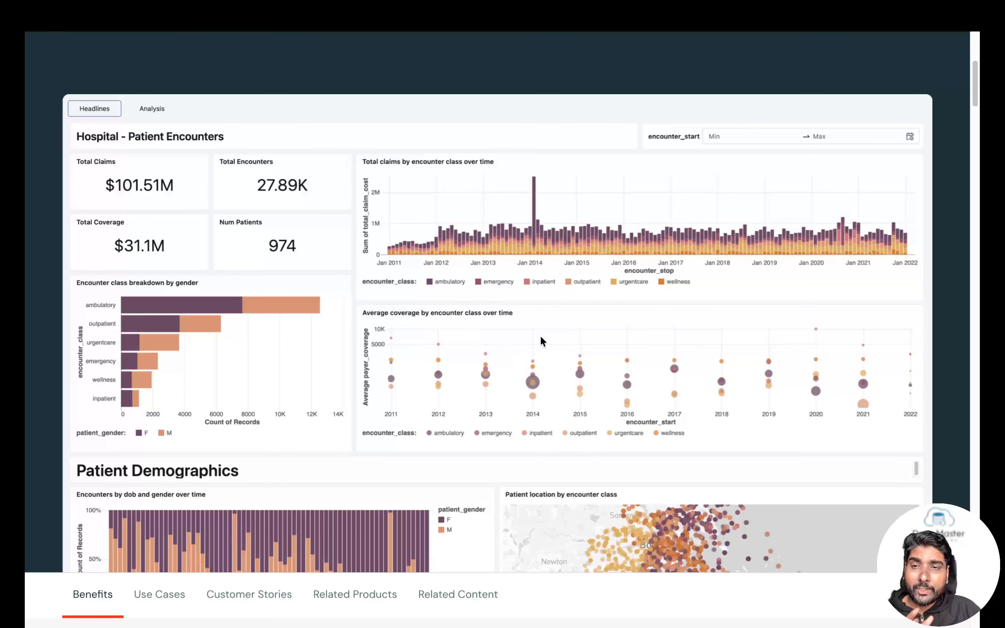
scroll(549, 332, down, 1)
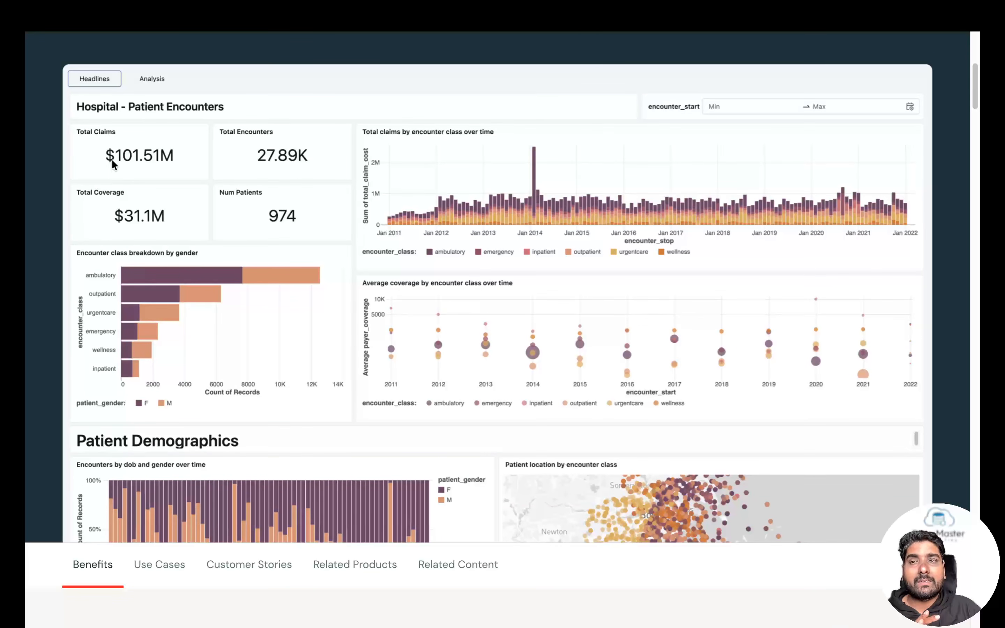
scroll(456, 392, down, 6)
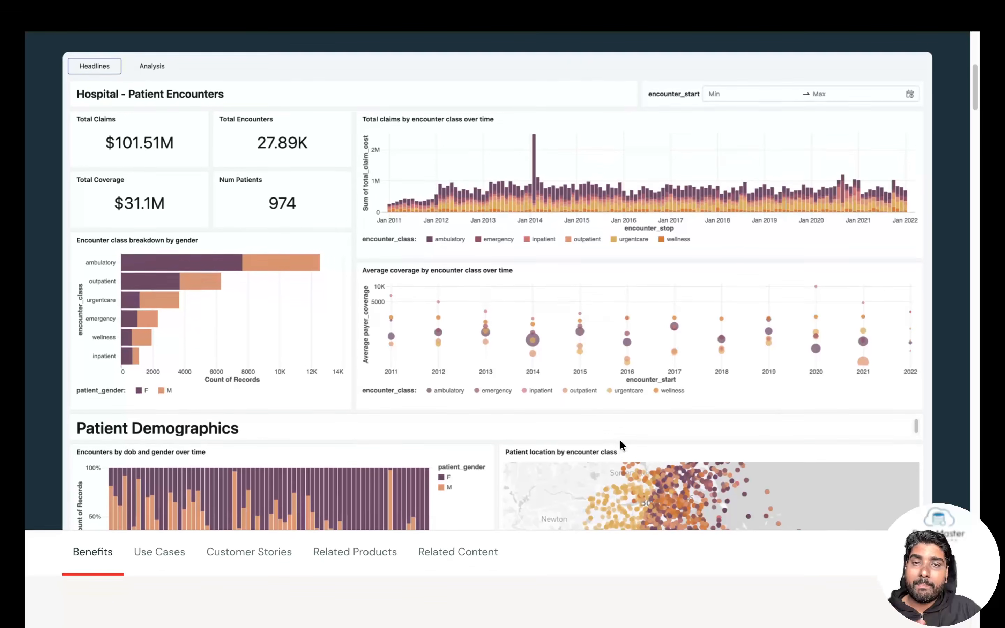
scroll(382, 409, down, 15)
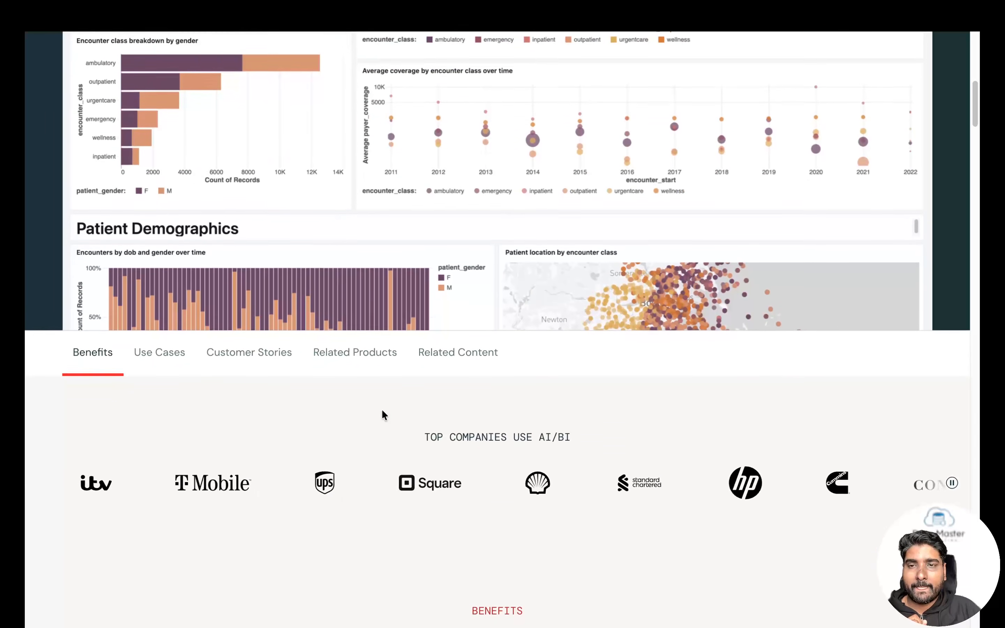
- Read the AI-Powered Visuals description and its sample dashboard in the Create actionable insights fast section
scroll(382, 411, down, 10)
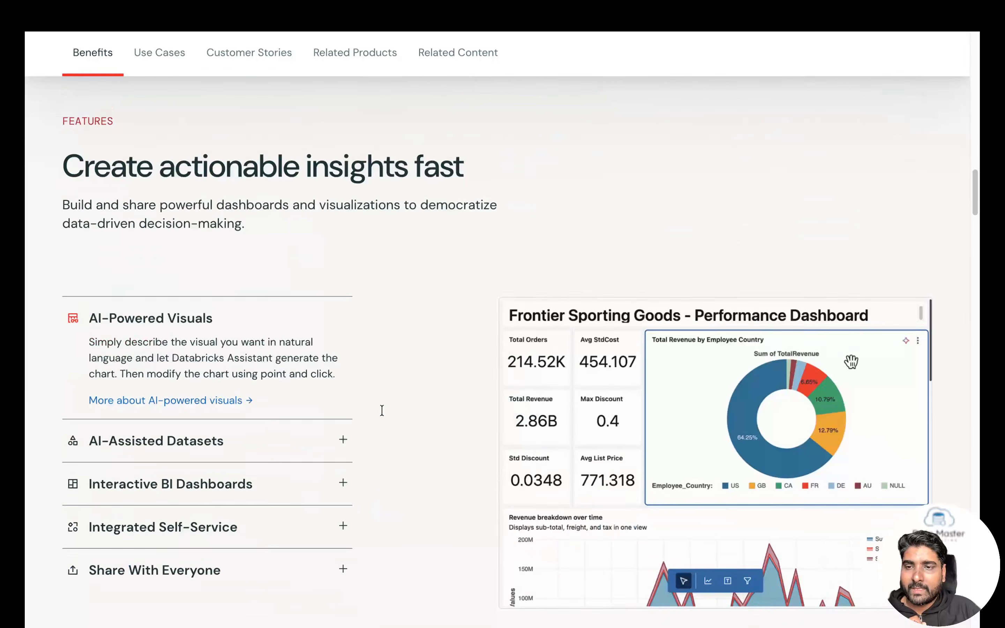
scroll(382, 410, up, 1)
scroll(382, 412, up, 2)
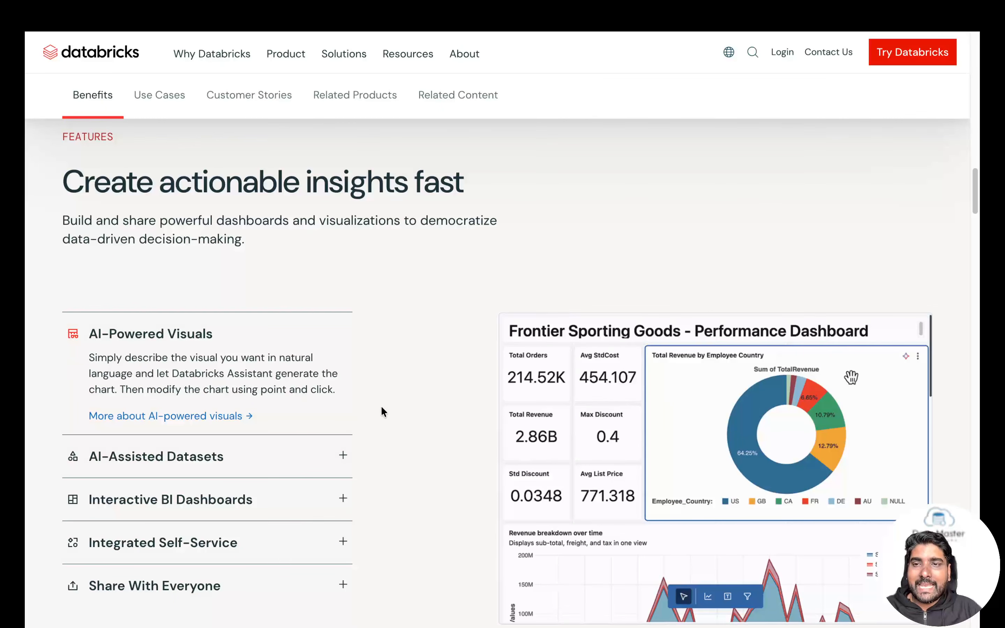
scroll(382, 408, down, 3)
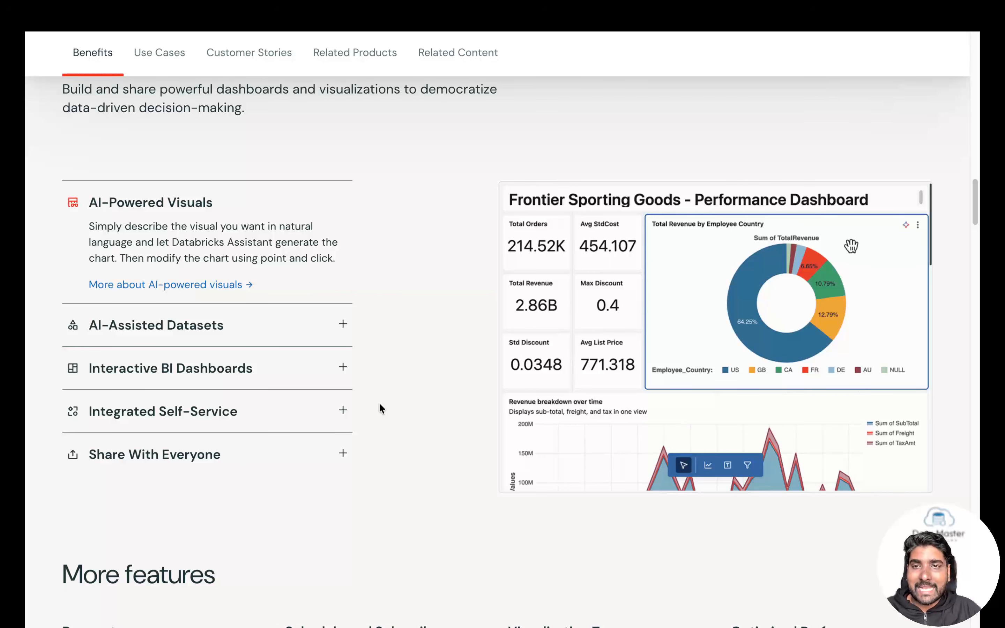
drag(376, 408, 553, 420)
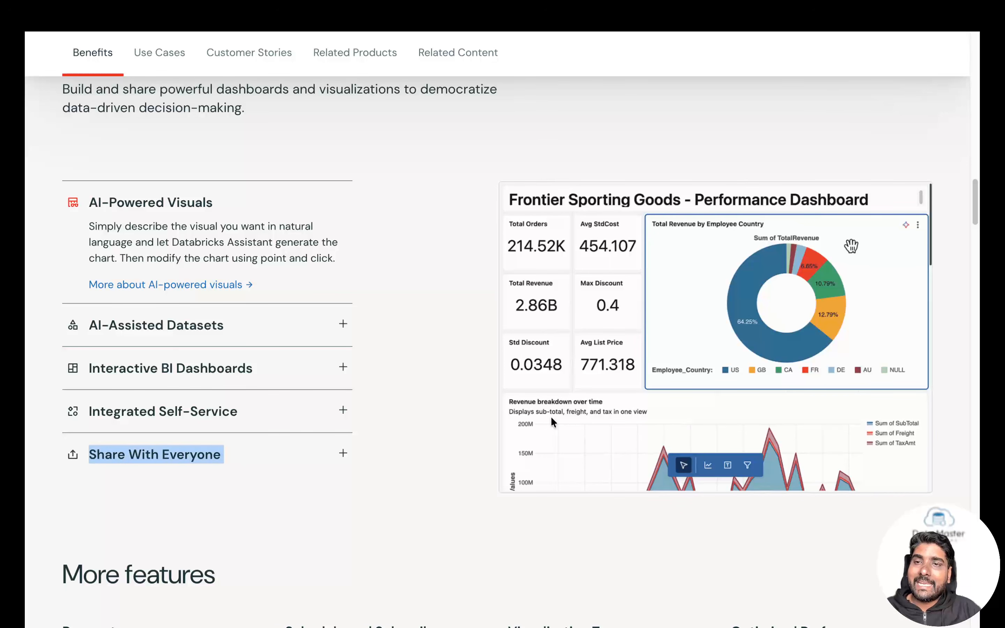
click(456, 376)
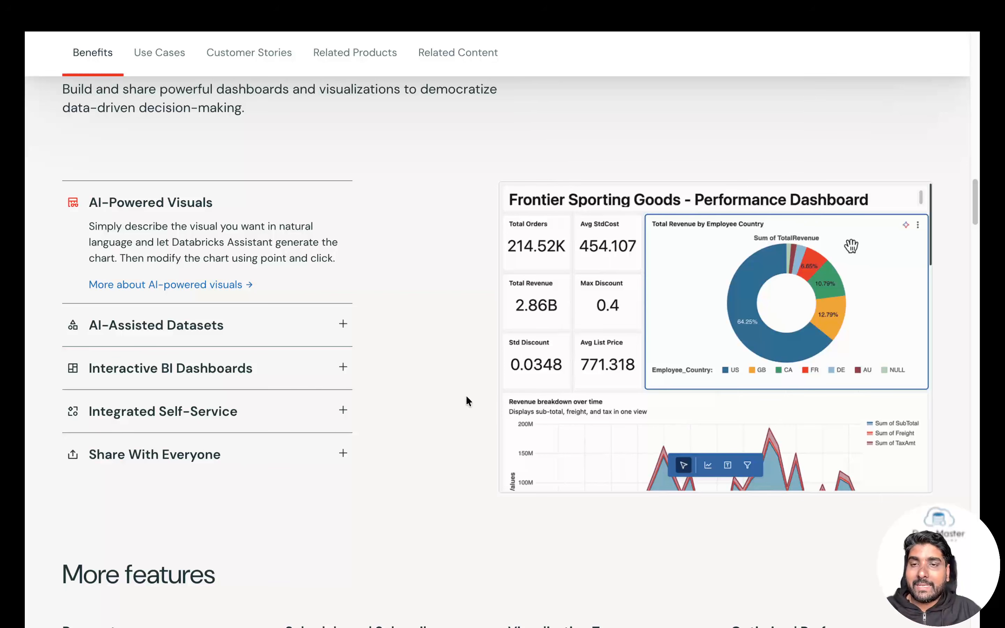
- Expand the AI-Assisted Datasets, Interactive BI Dashboards, Integrated Self-Service and Share With Everyone features in turn to read each description
click(268, 326)
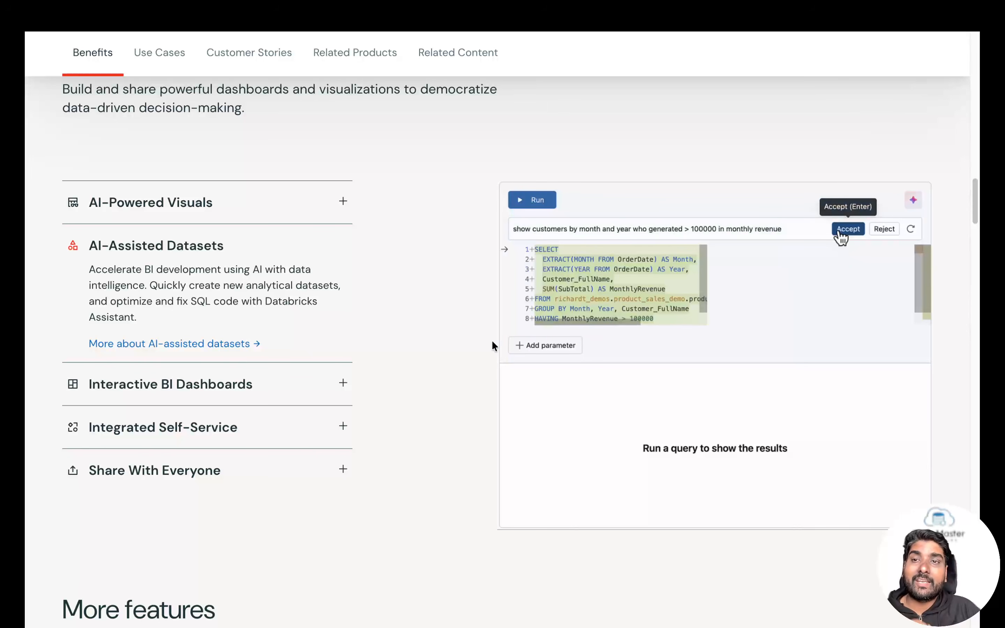
click(322, 386)
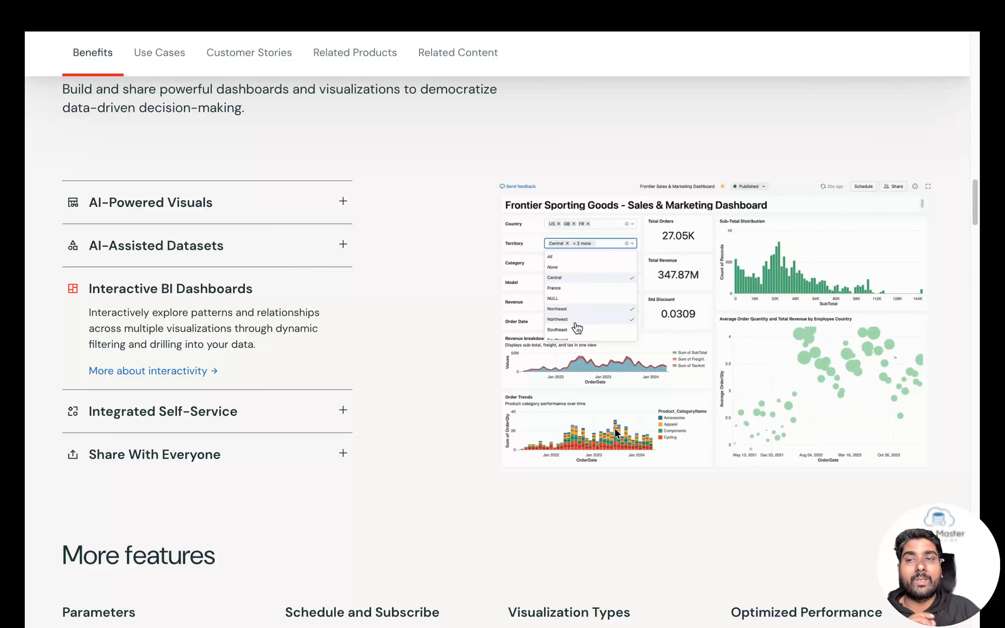
click(280, 412)
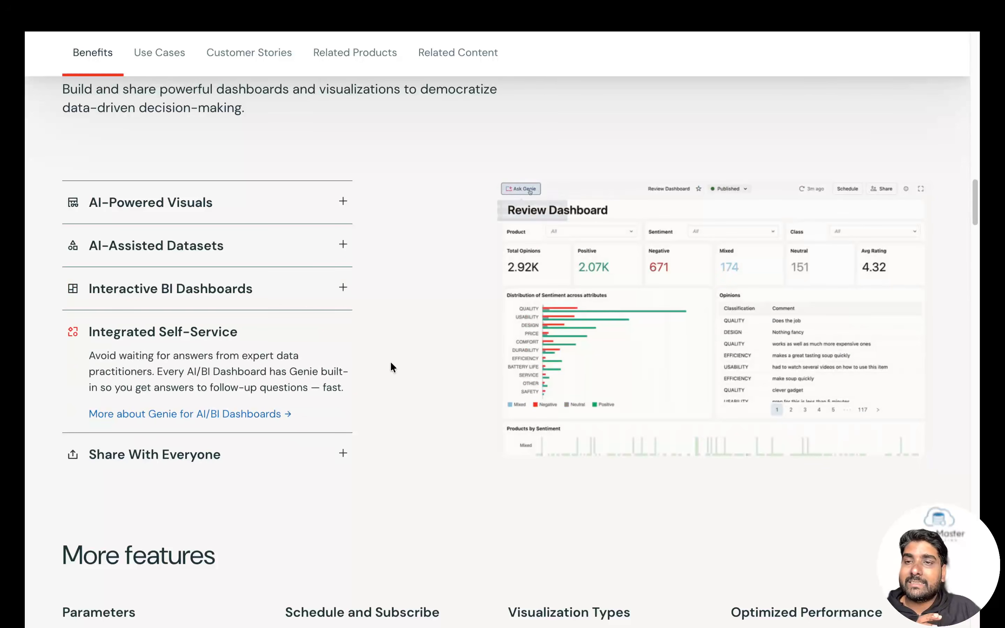
scroll(395, 366, down, 2)
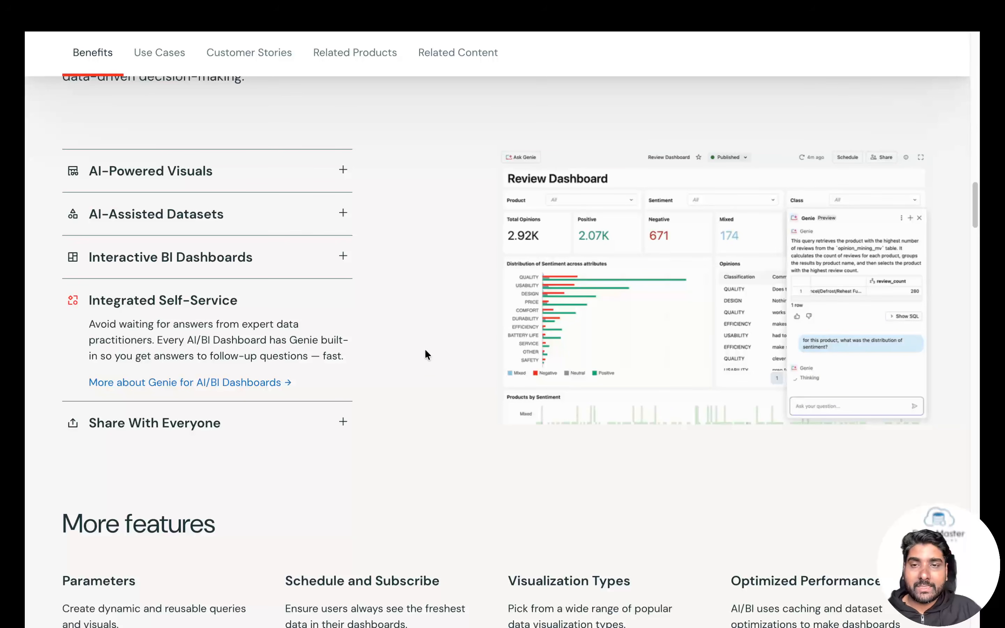
click(264, 430)
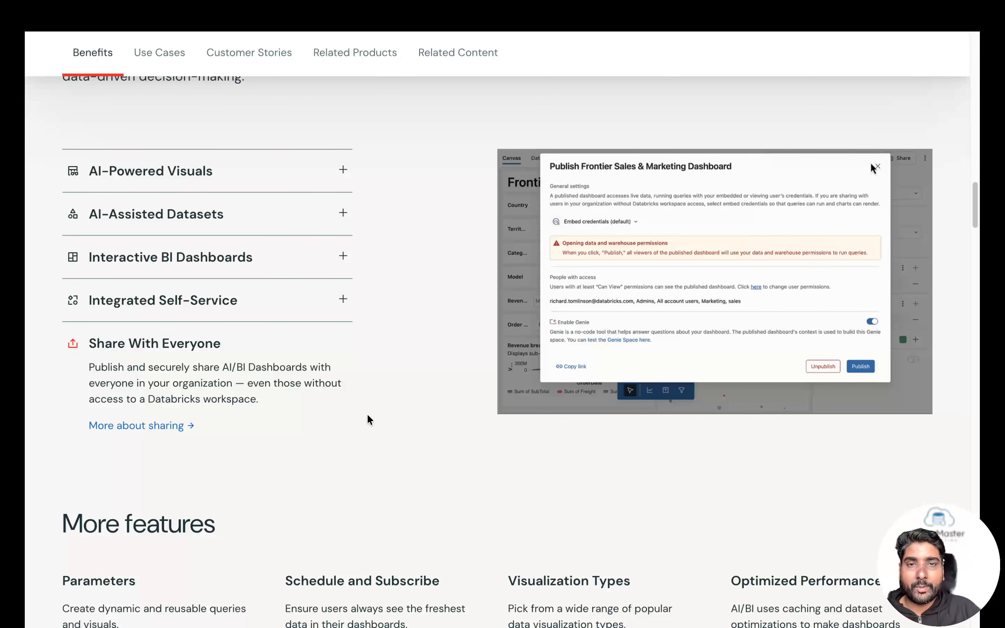
- Look through the More features list, the Dashboards and Reports use case and the AI/BI demos on the product page
scroll(367, 412, down, 5)
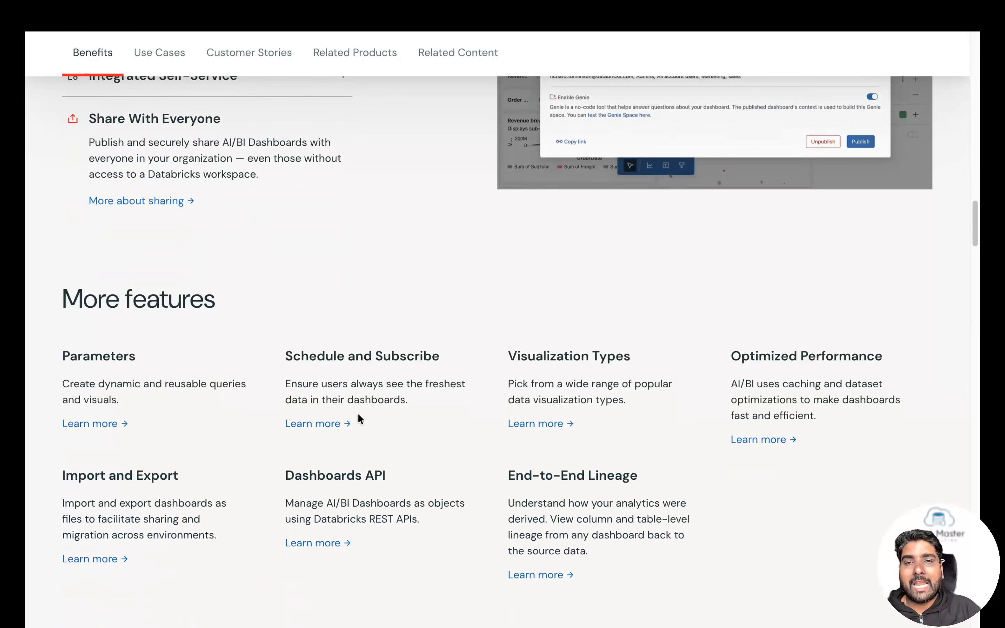
scroll(421, 410, down, 3)
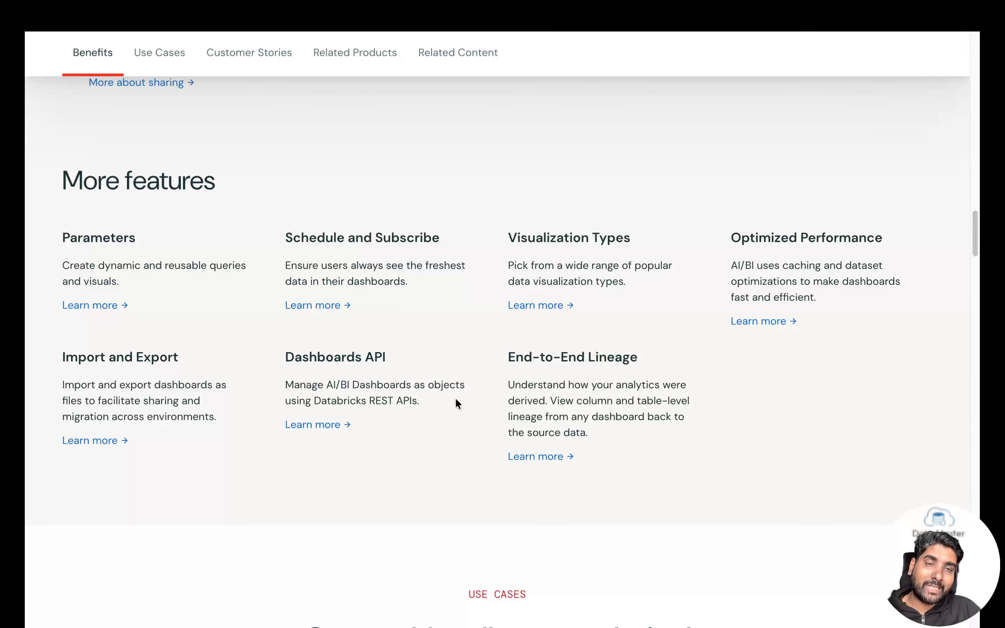
scroll(456, 398, down, 10)
scroll(454, 399, down, 4)
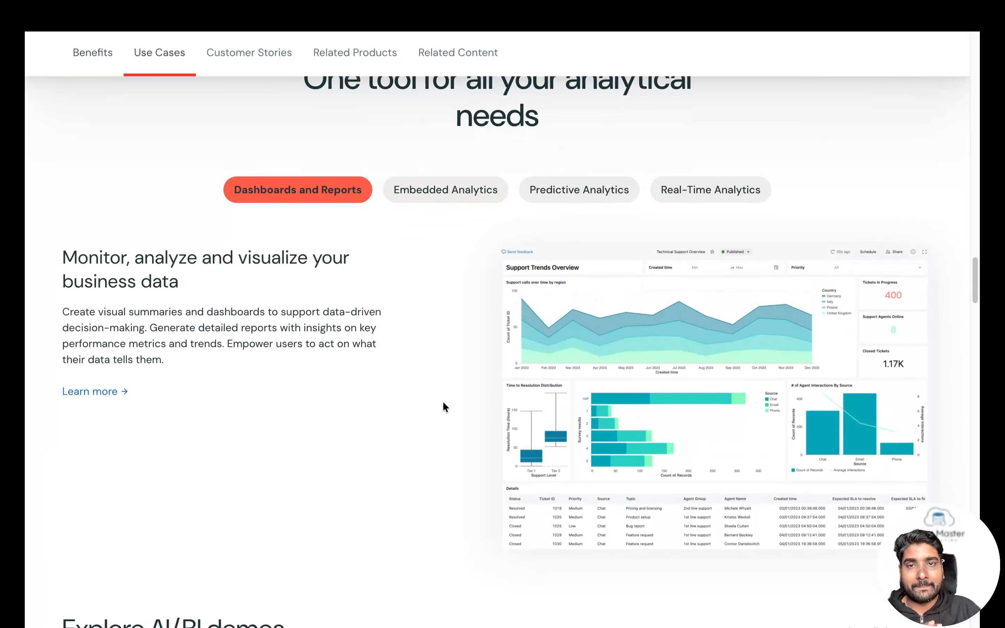
scroll(365, 357, down, 6)
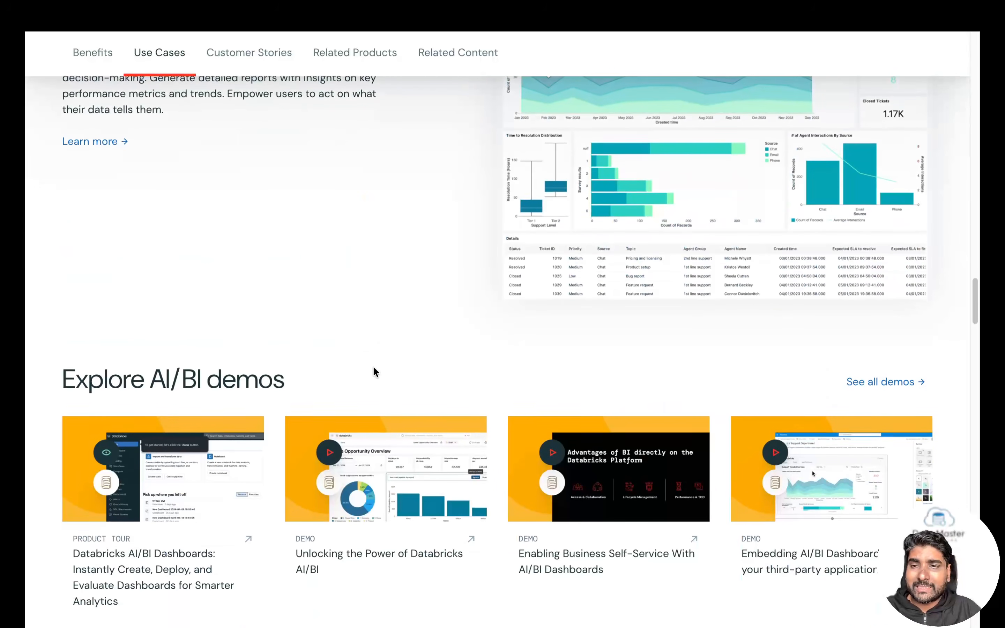
scroll(457, 322, up, 9)
click(451, 320)
scroll(451, 319, up, 13)
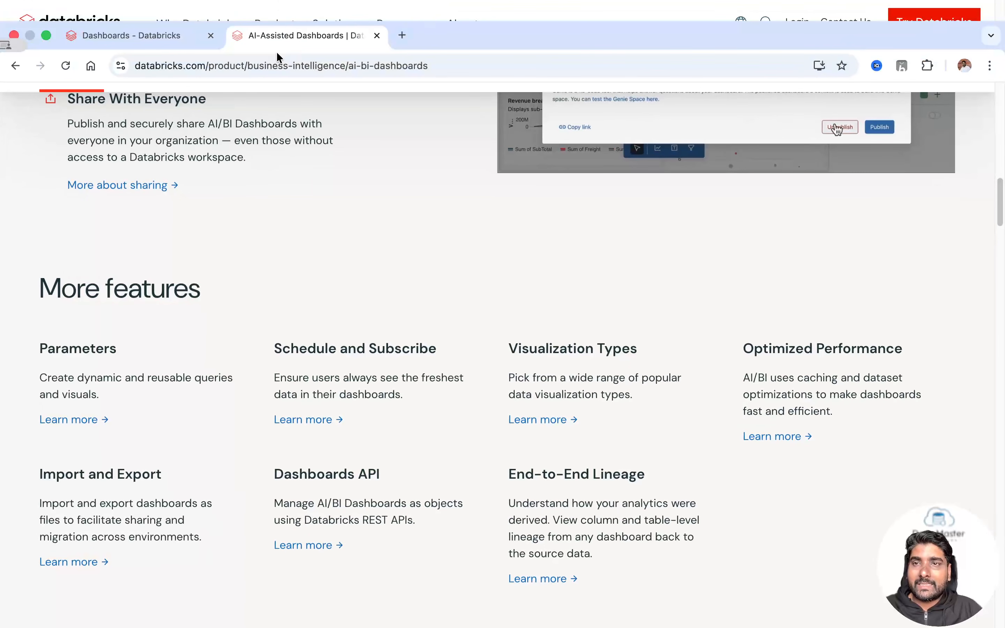
- Switch to the Databricks workspace, open the Retail Revenue & Supply Chain sample dashboard, and hide the navigation sidebar and global filters
click(156, 44)
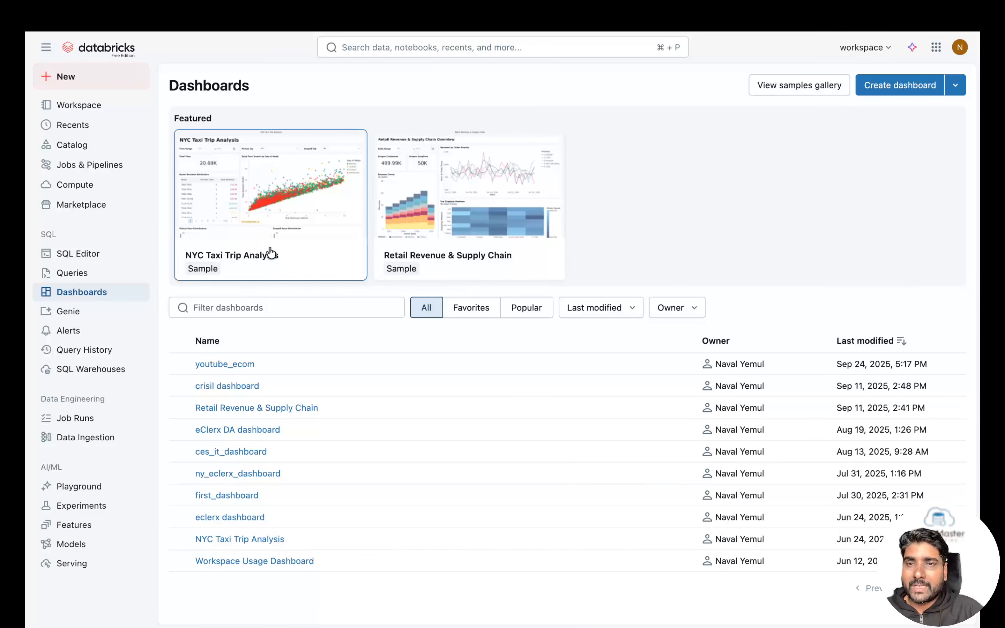
click(514, 308)
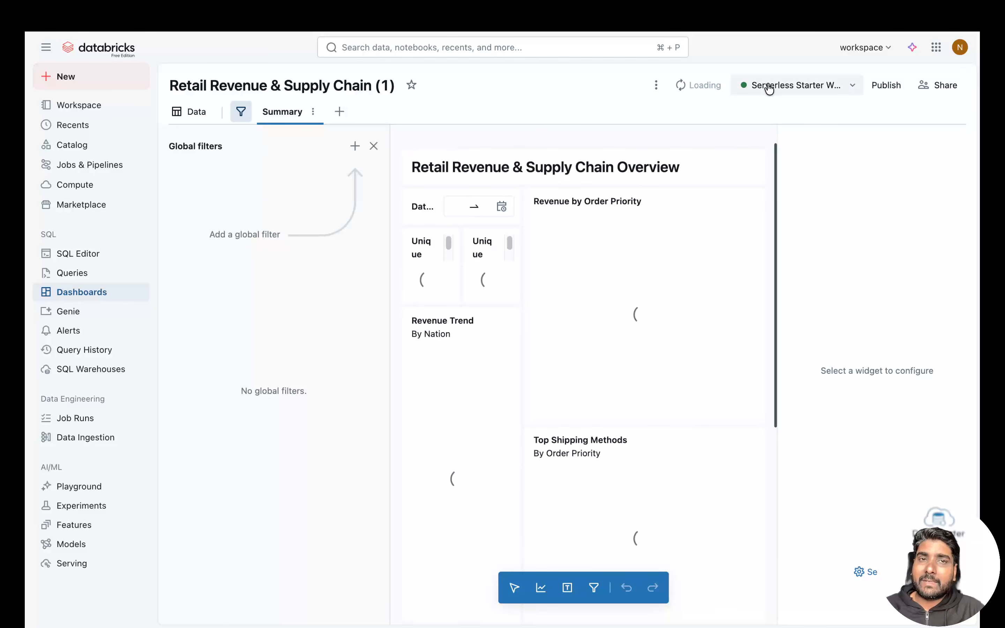
click(46, 49)
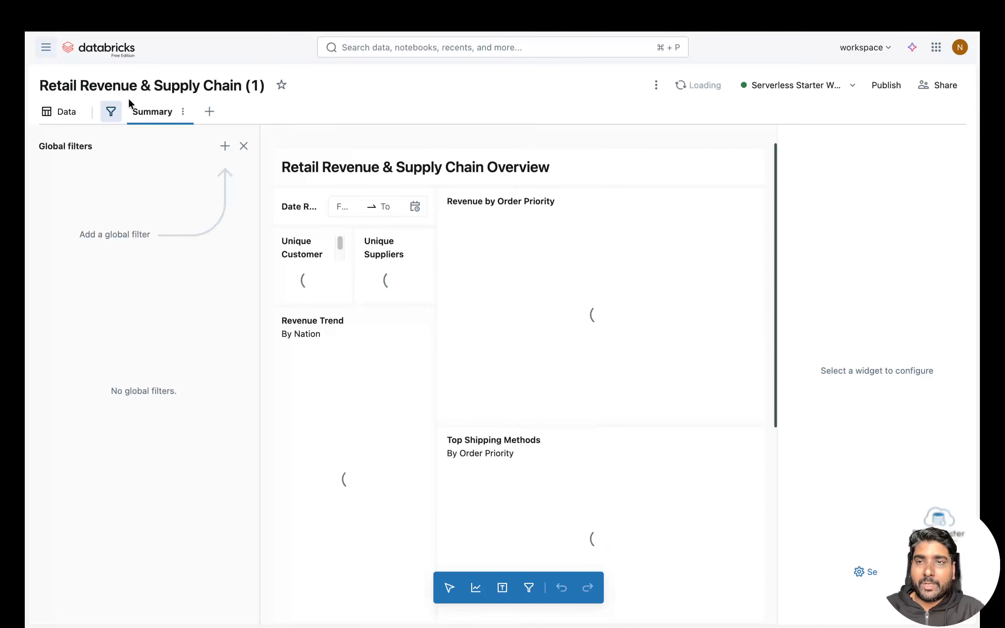
click(243, 149)
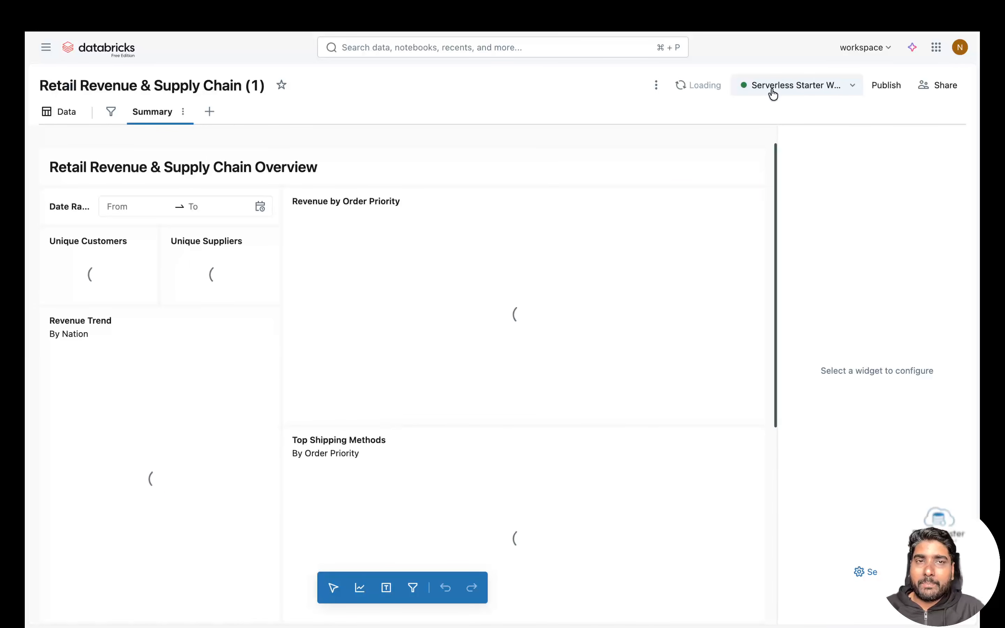
- Check which serverless SQL warehouses are available for running the dashboard
click(848, 90)
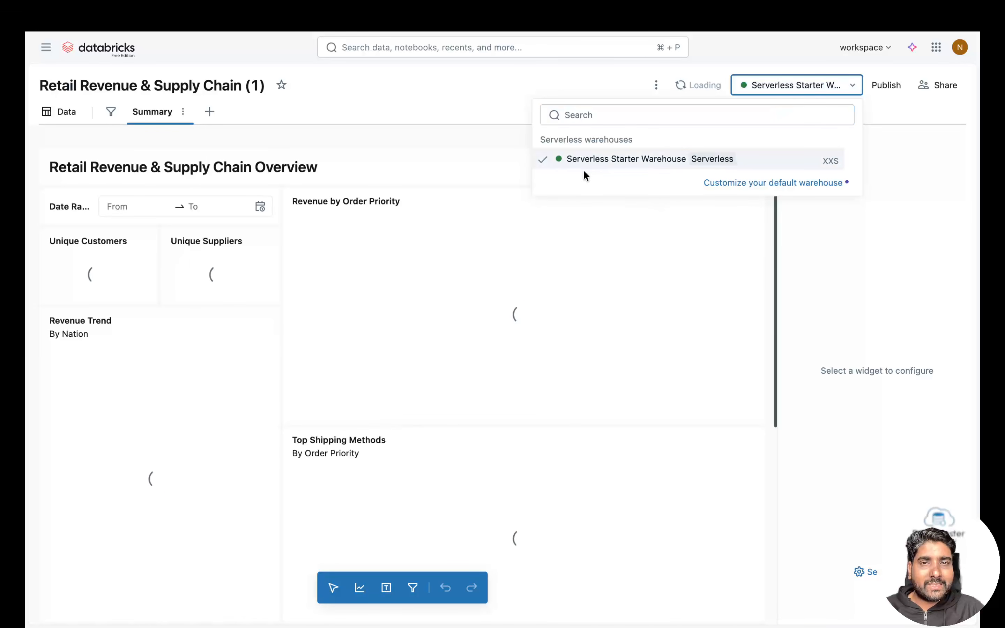
click(418, 140)
scroll(390, 287, down, 5)
scroll(519, 327, up, 8)
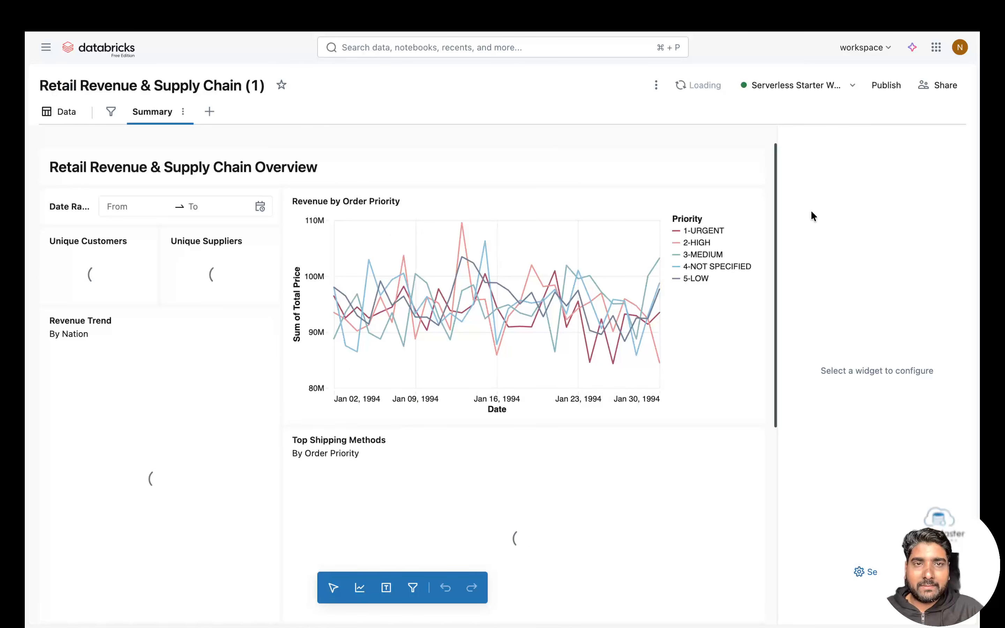
drag(776, 131, 782, 131)
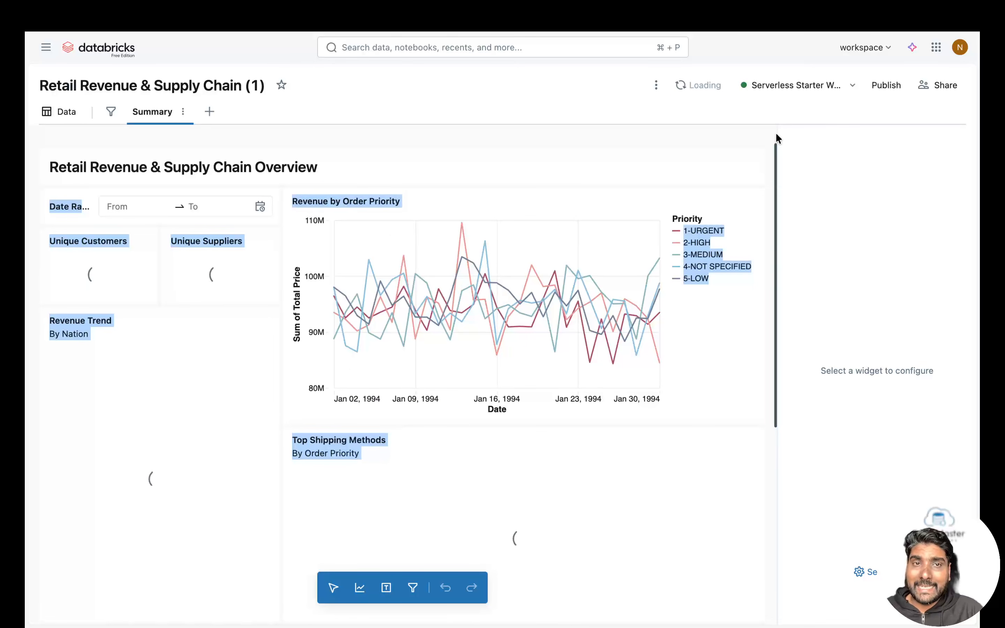
click(710, 133)
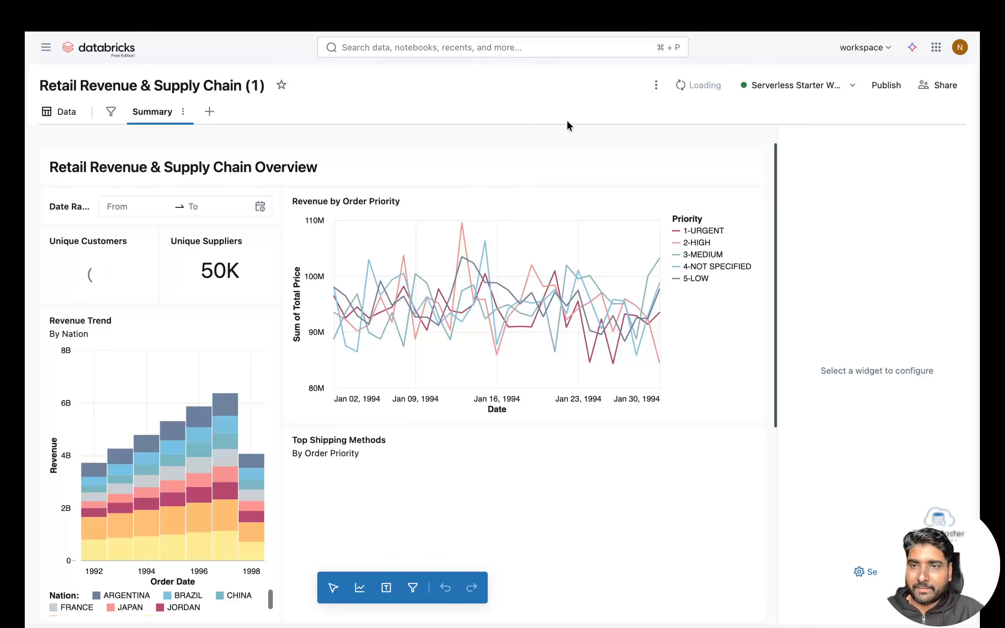
- Examine the dashboard's revenue trend, order priority, shipping methods and most valuable customers widgets, including the customer table's further rows
scroll(202, 299, down, 8)
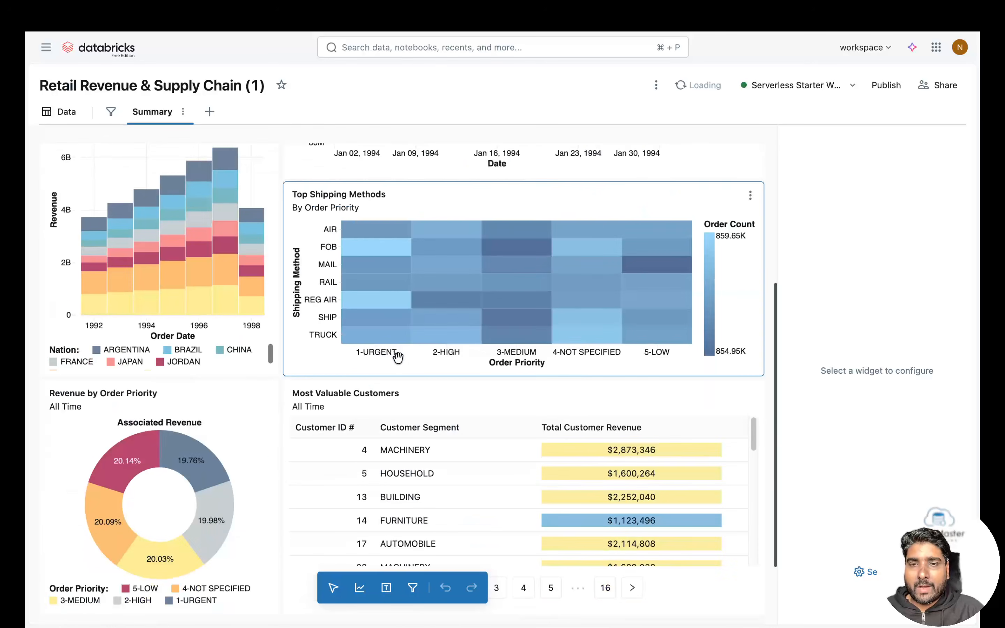
scroll(634, 382, down, 4)
scroll(534, 406, up, 4)
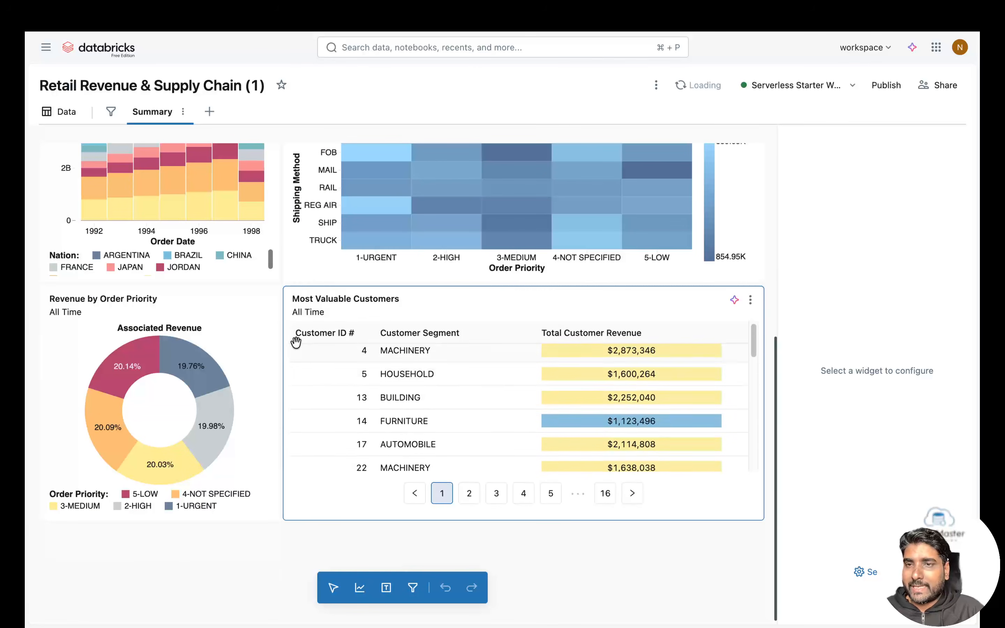
scroll(294, 341, up, 8)
scroll(528, 550, down, 6)
scroll(632, 495, down, 4)
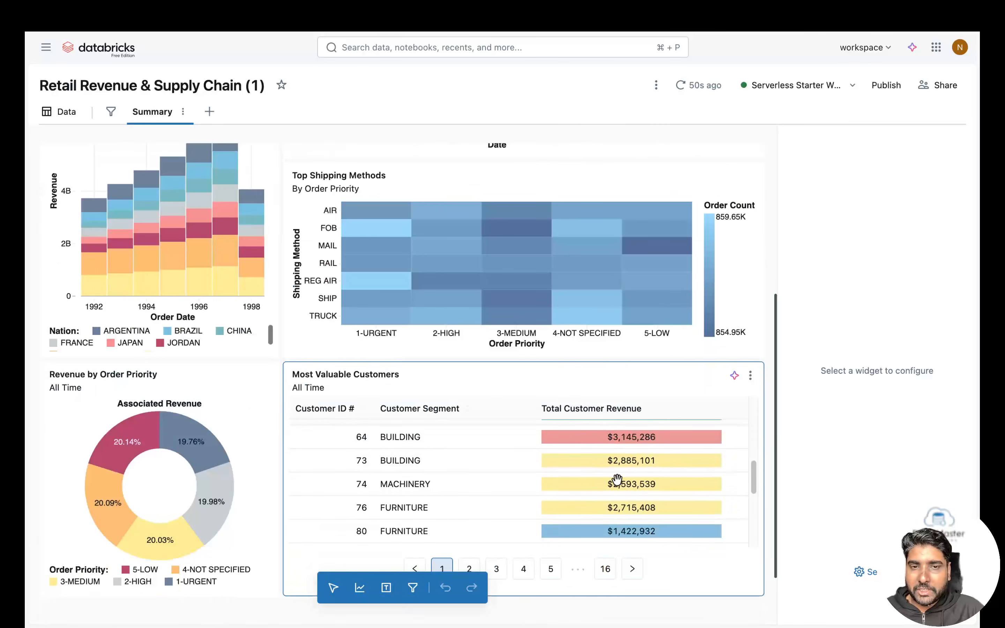
scroll(617, 530, up, 4)
scroll(633, 460, up, 4)
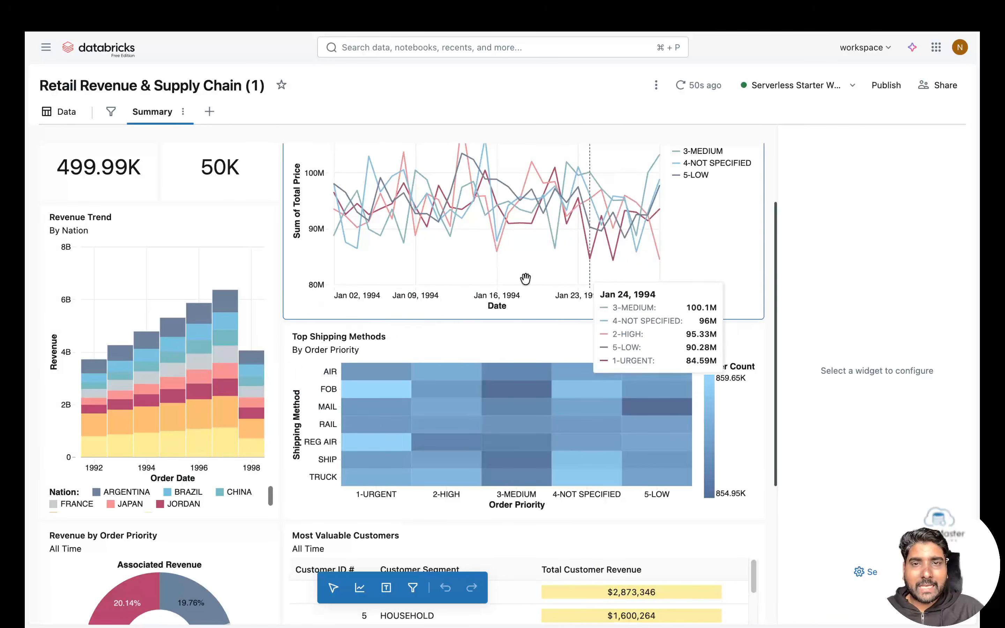
scroll(478, 299, up, 3)
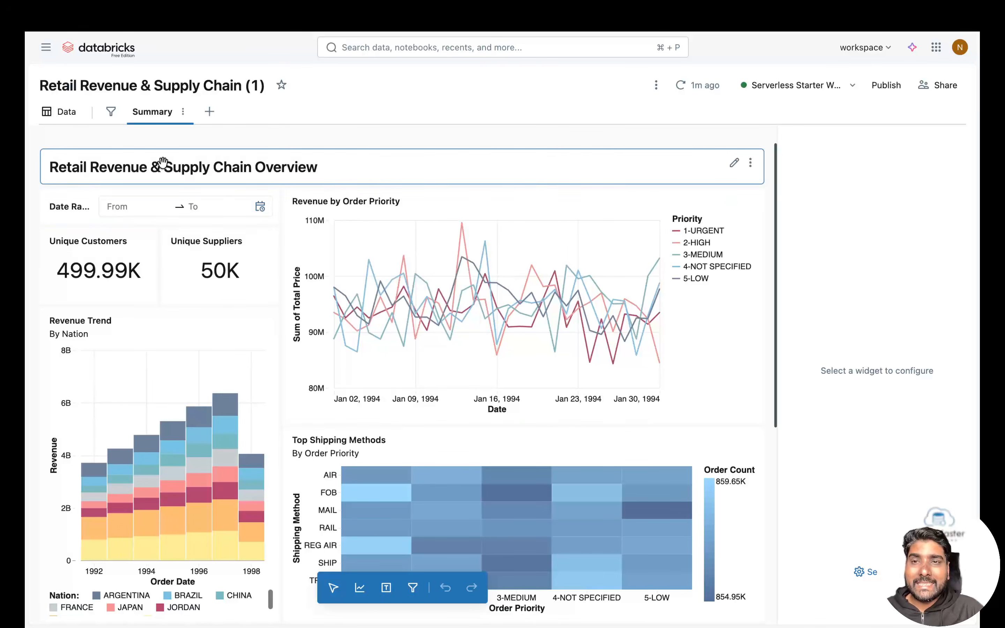
- Open the workspace's dashboards list and create a new blank dashboard
click(45, 47)
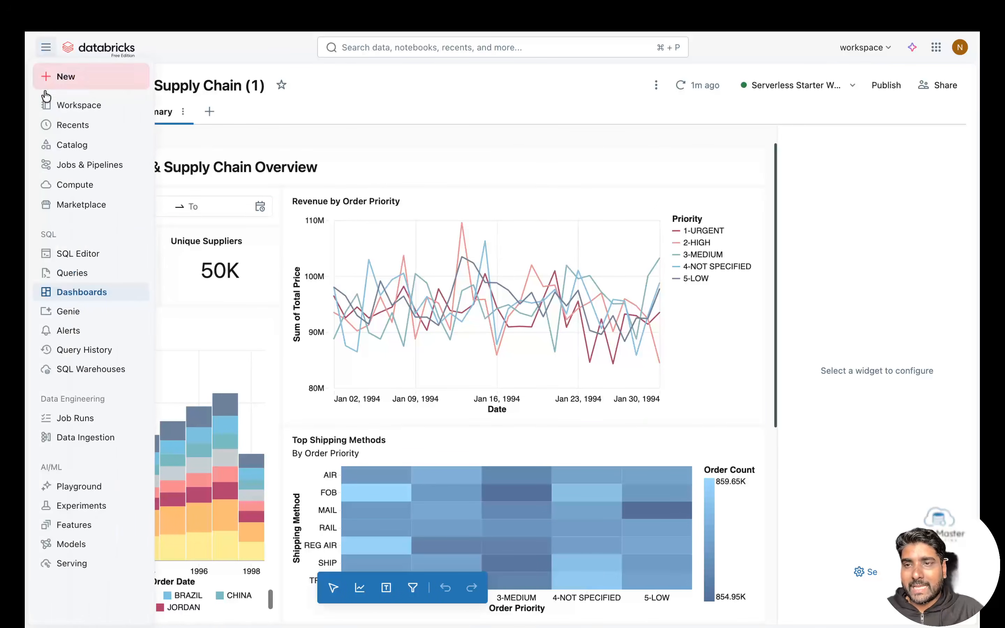
click(82, 292)
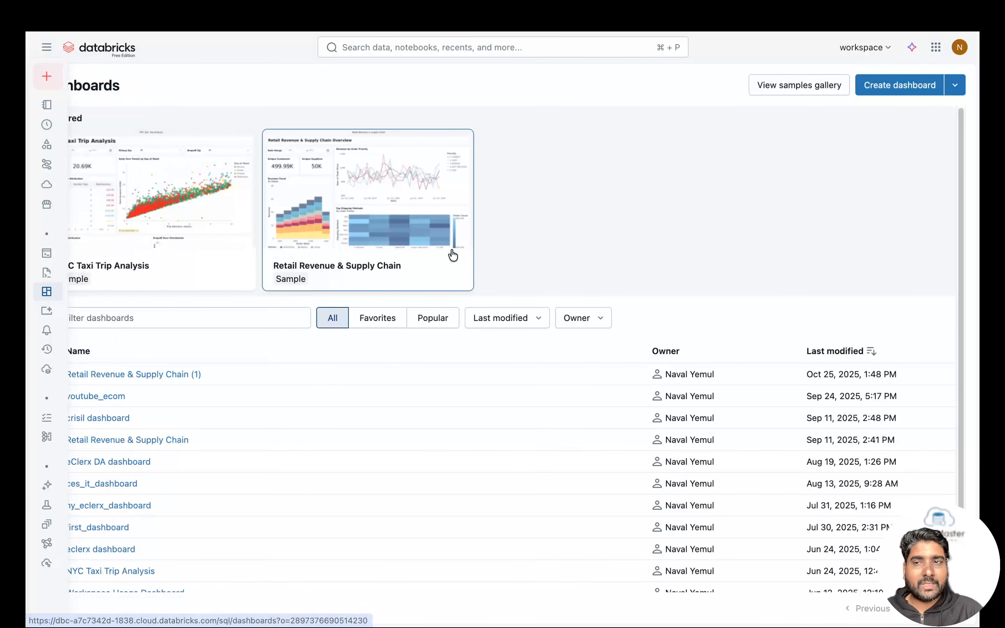
click(909, 89)
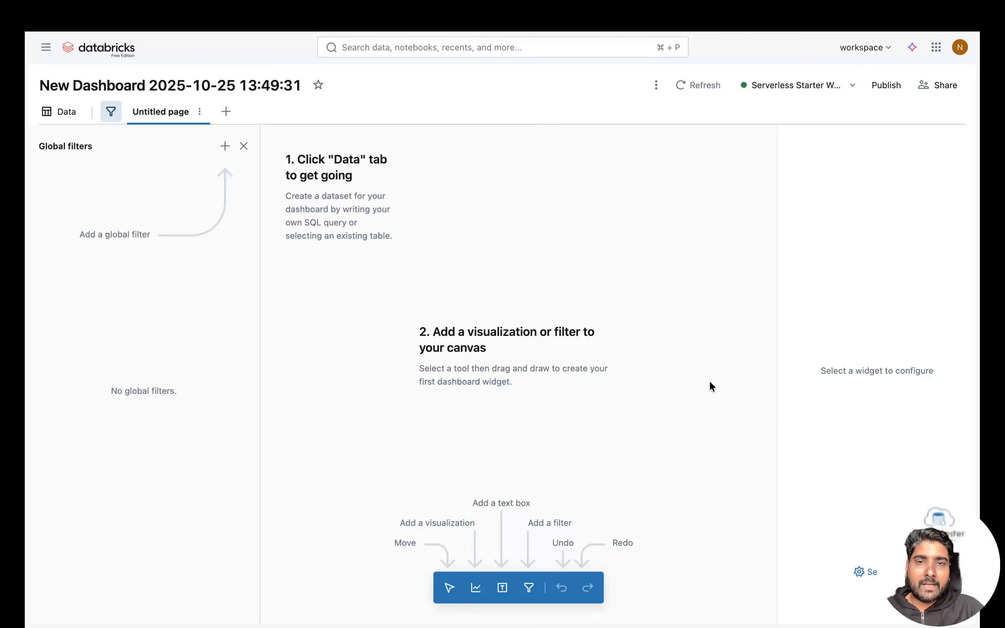
- Preview the Cascade, High contrast and Terra themes in the dashboard settings, and return the theme to Default
click(870, 576)
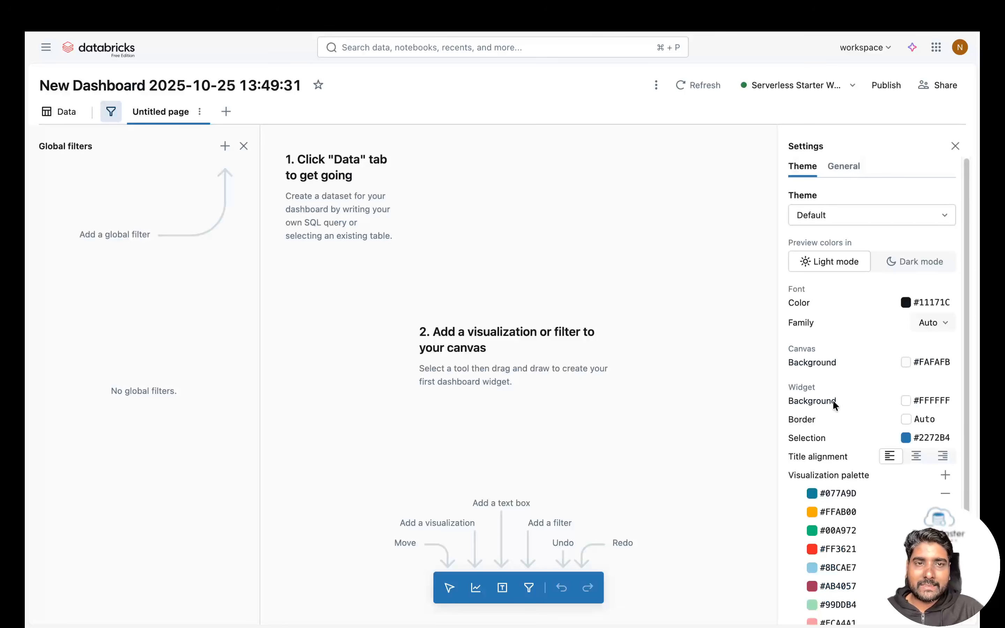
click(876, 224)
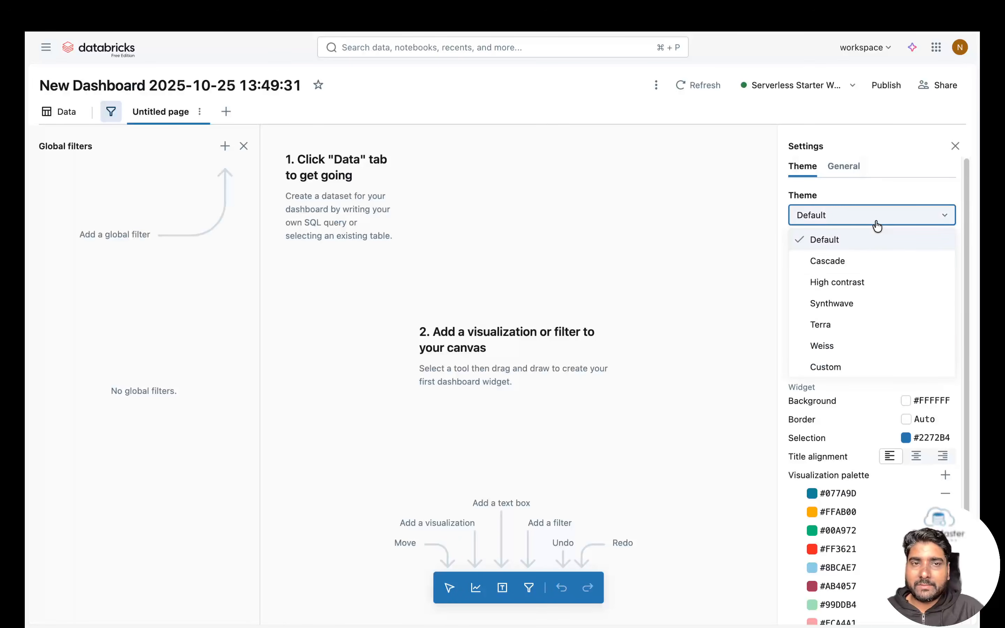
click(866, 262)
click(873, 220)
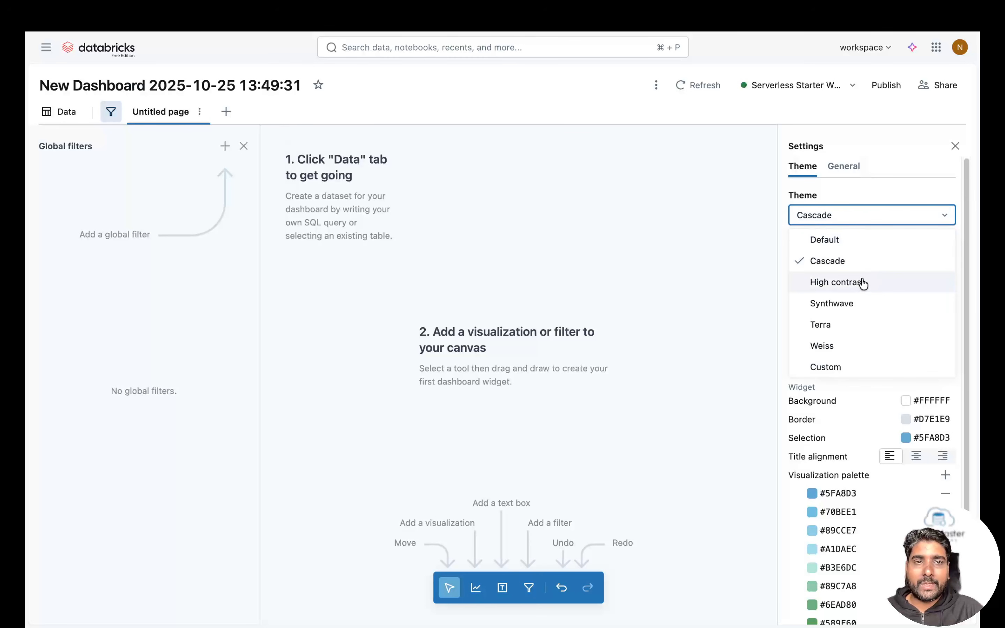
click(859, 282)
click(870, 222)
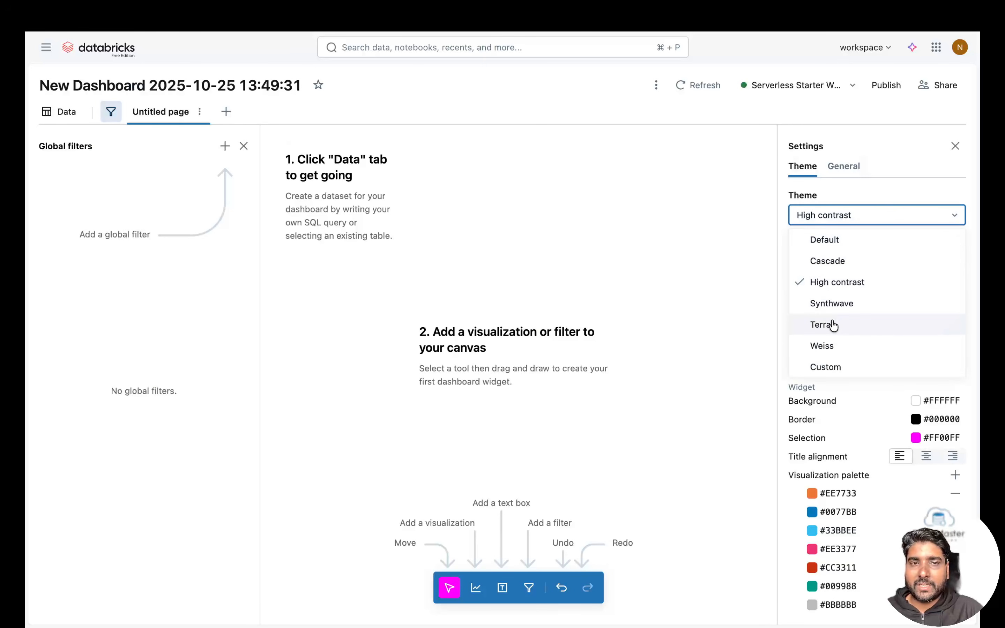
click(856, 323)
click(866, 218)
click(845, 247)
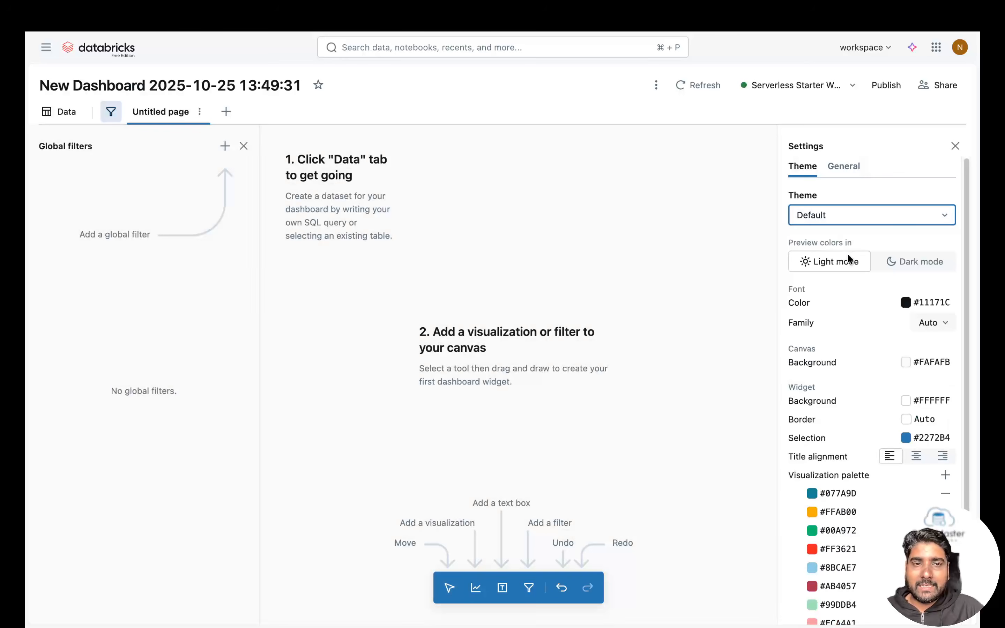
- Set the canvas background color to #FFFFFF in the dashboard's theme settings
scroll(877, 308, down, 1)
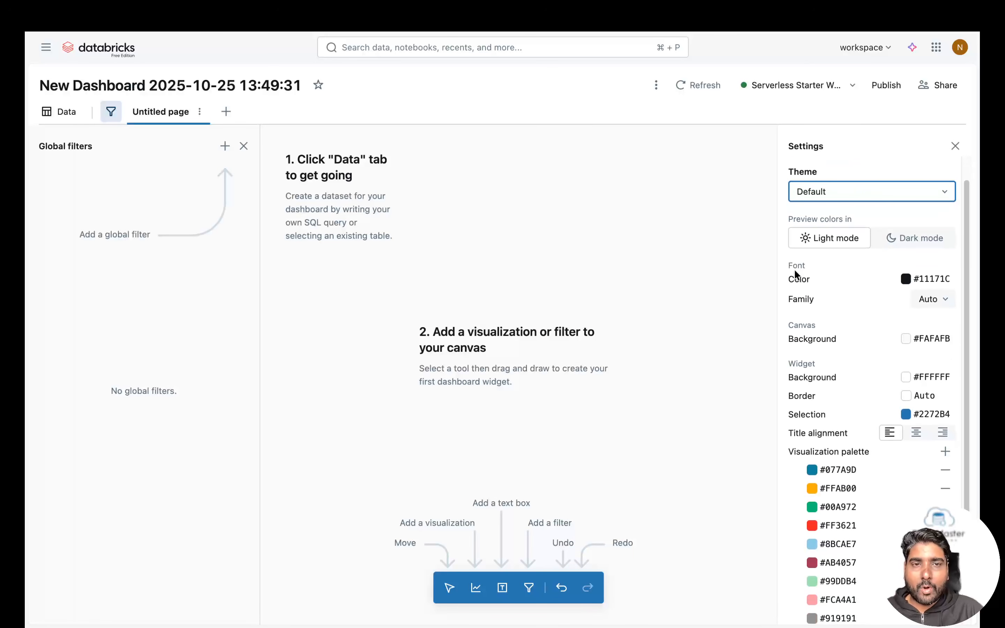
drag(795, 325, 814, 326)
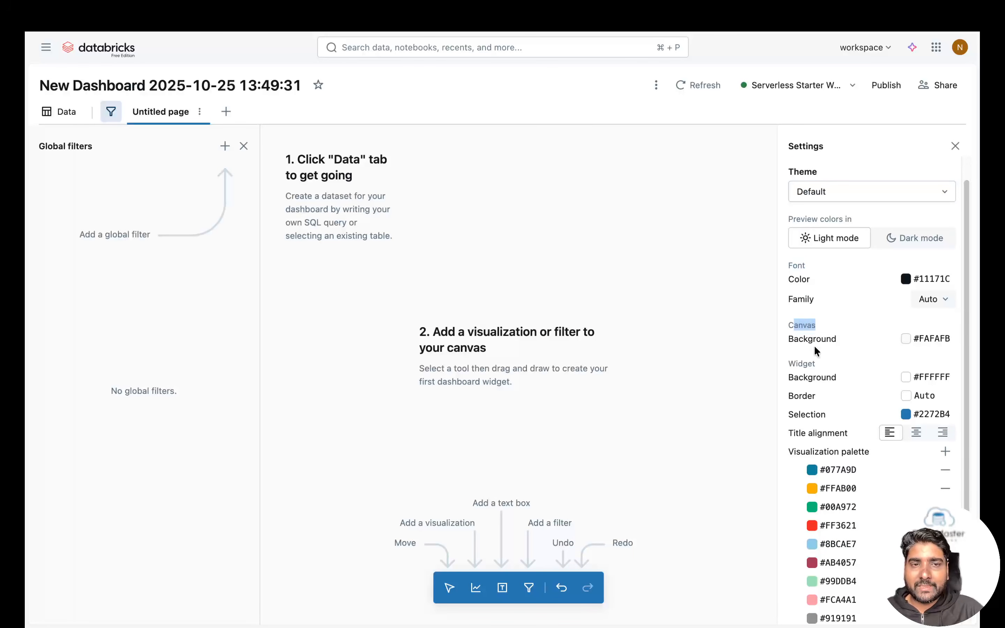
click(910, 340)
drag(898, 367, 831, 349)
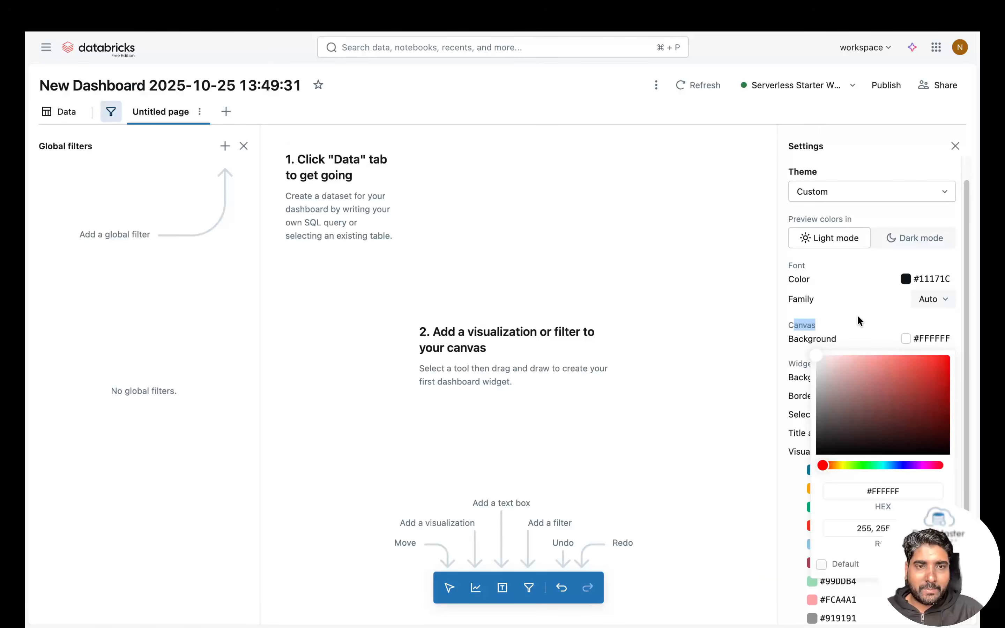
click(860, 322)
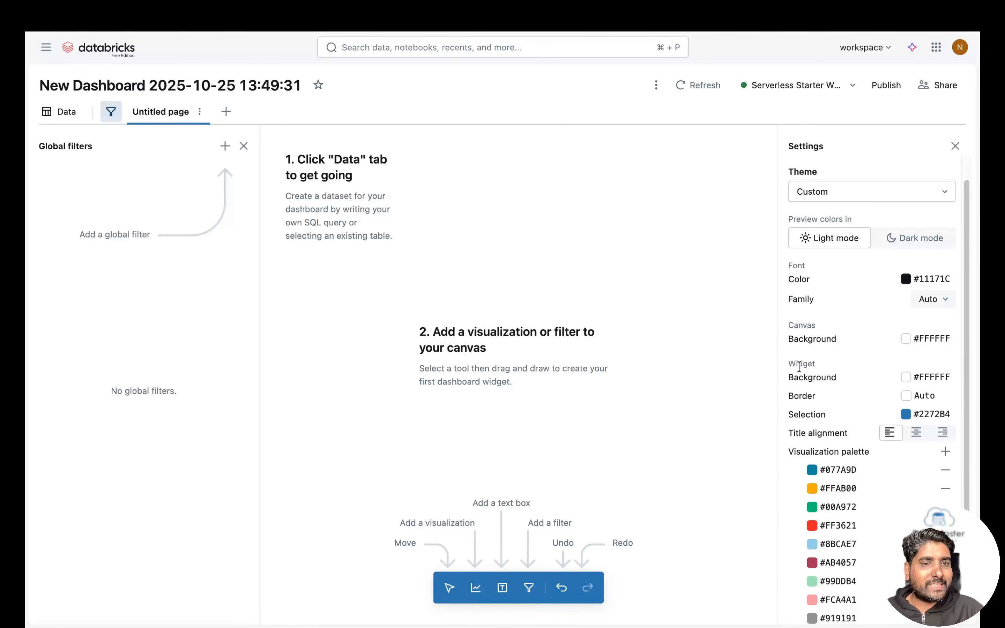
- Preview the theme colors in dark mode and return the preview to light mode
scroll(854, 432, down, 1)
scroll(853, 439, up, 2)
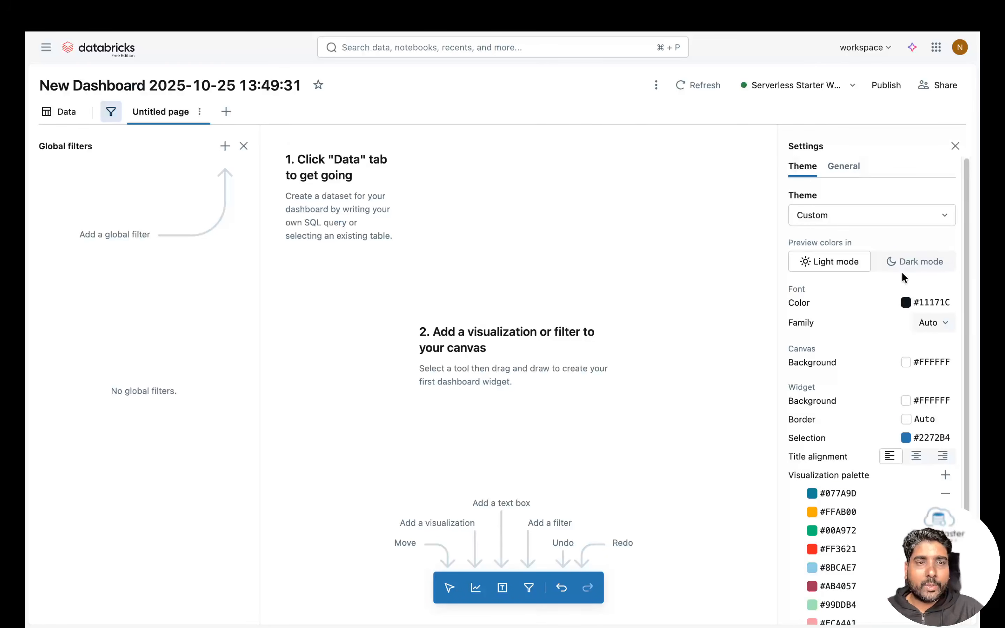
click(904, 272)
click(826, 265)
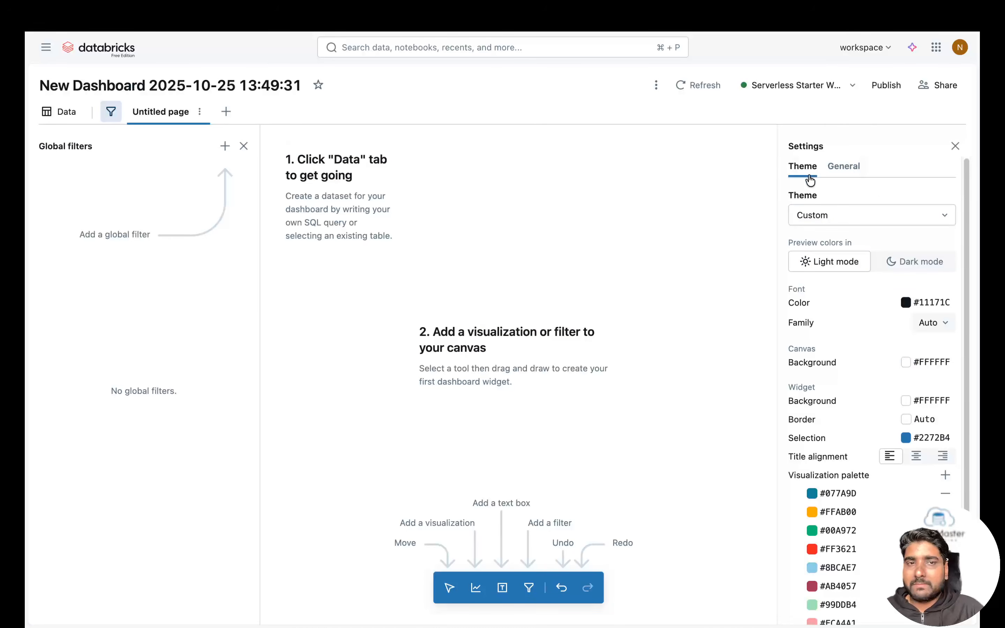
- Check the locale options in the dashboard's general settings and close the settings
click(844, 168)
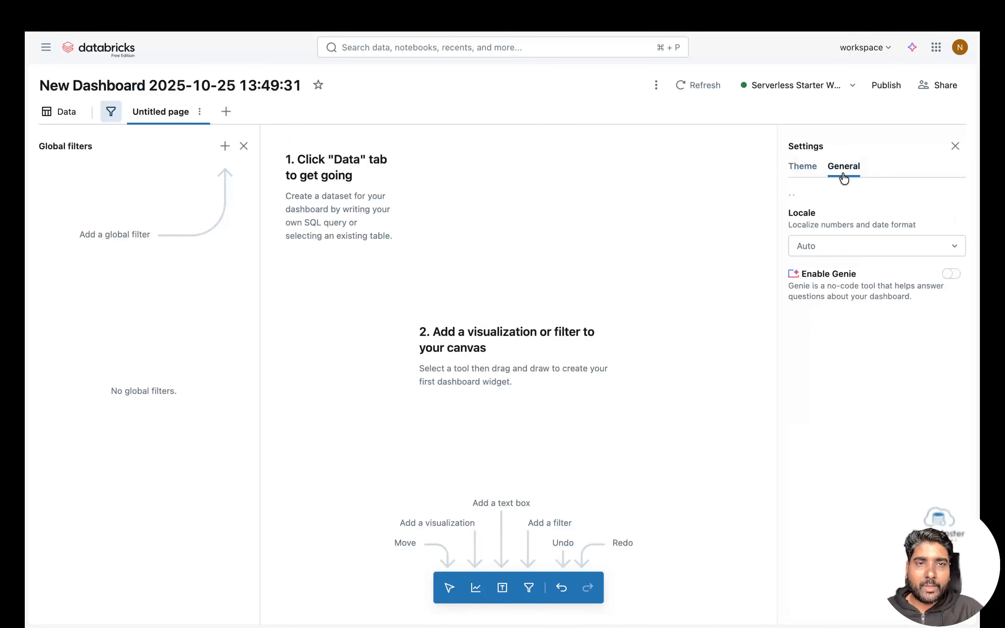
click(879, 254)
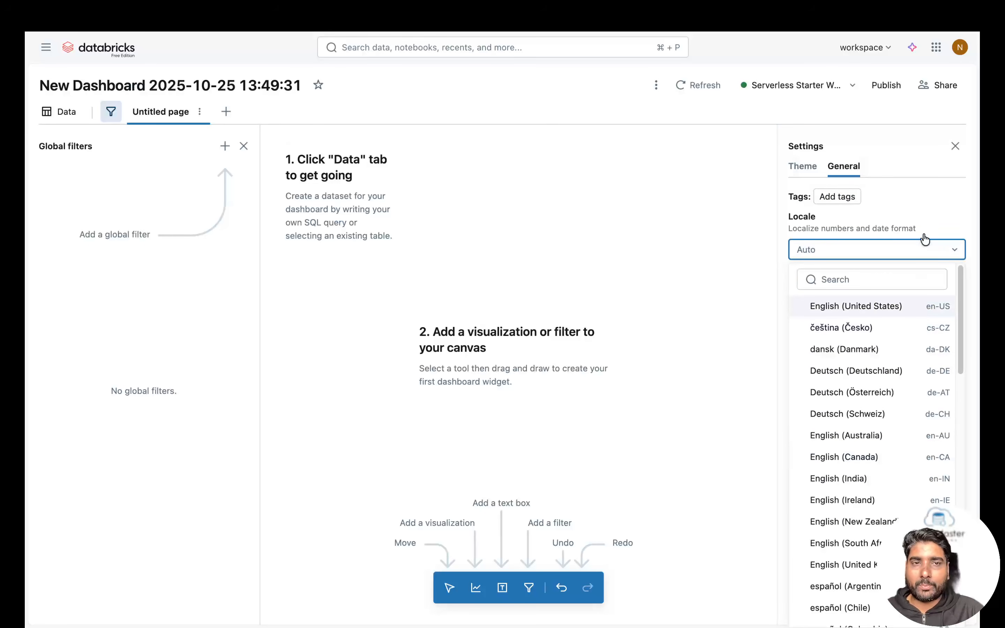
click(916, 192)
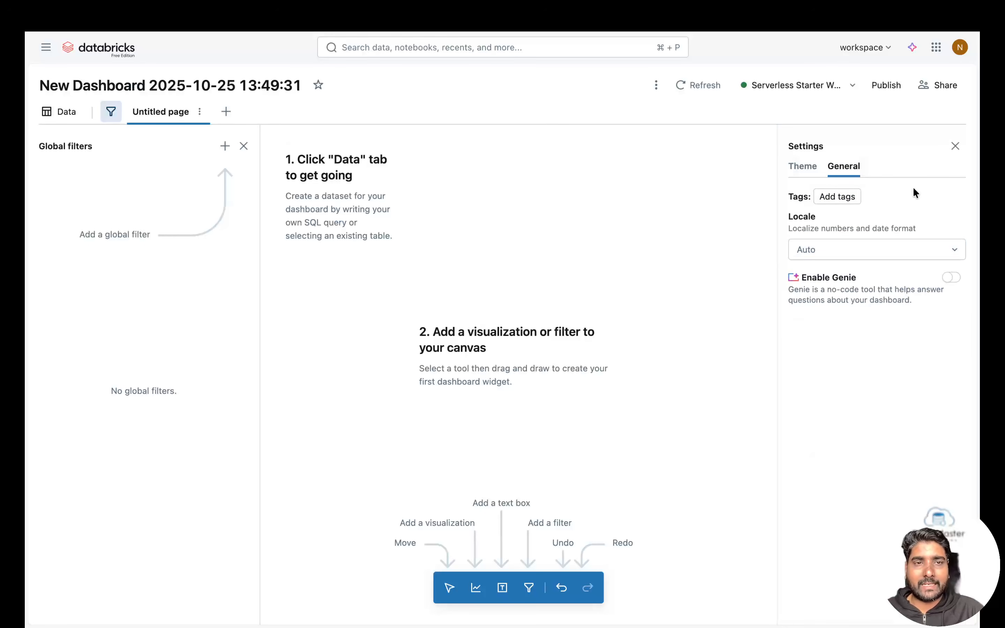
click(955, 146)
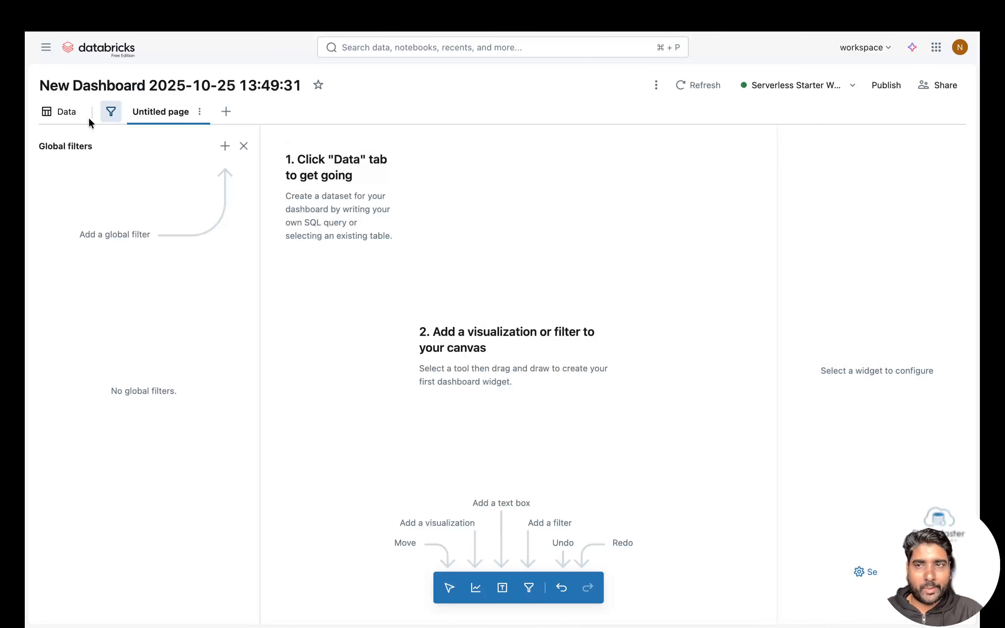
- Go to the dashboard's data section and create an empty dataset from SQL
click(61, 120)
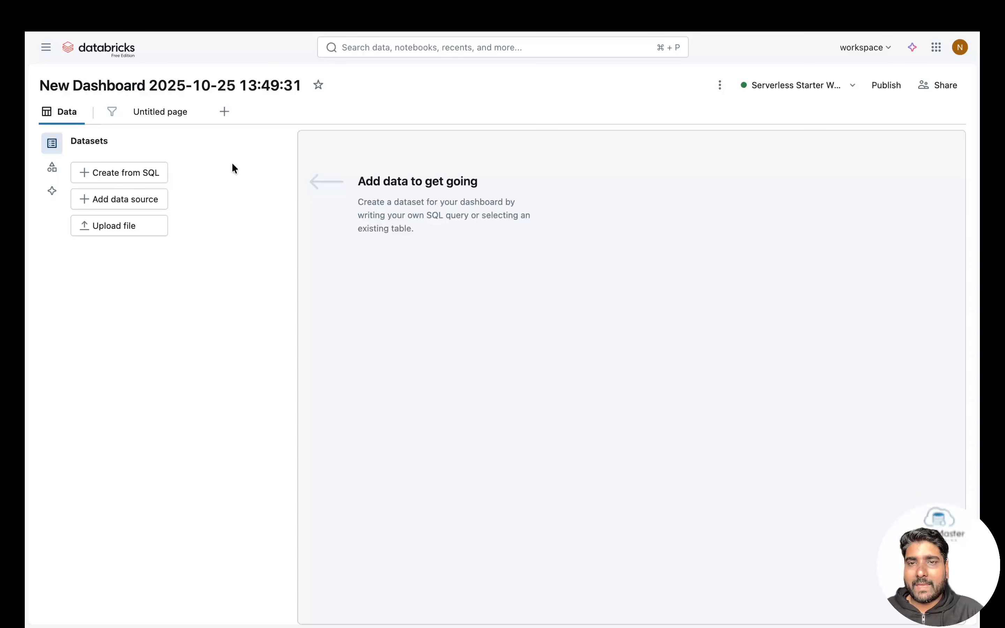
drag(71, 142, 107, 150)
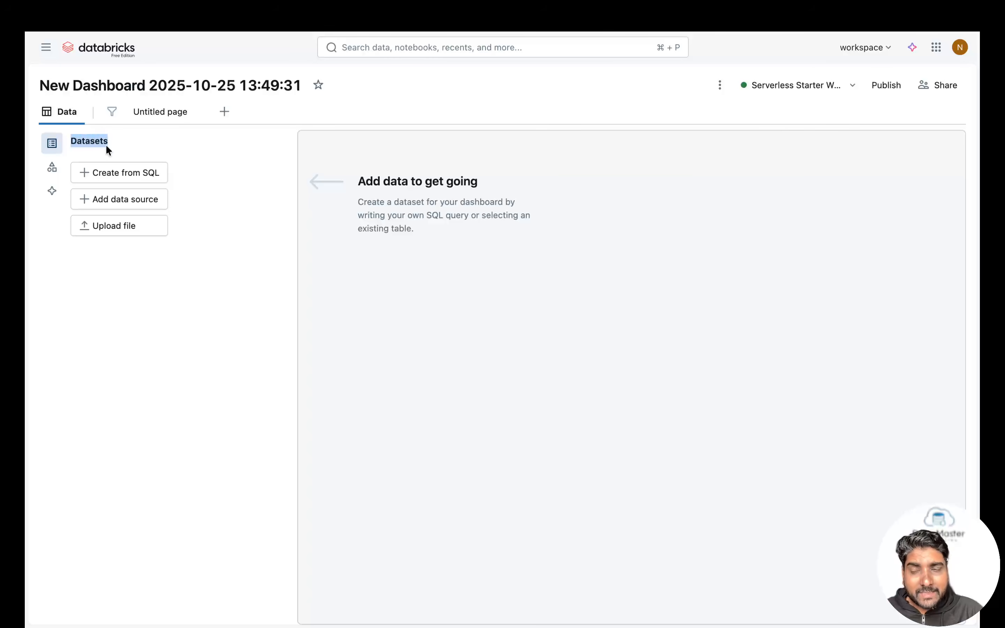
click(120, 176)
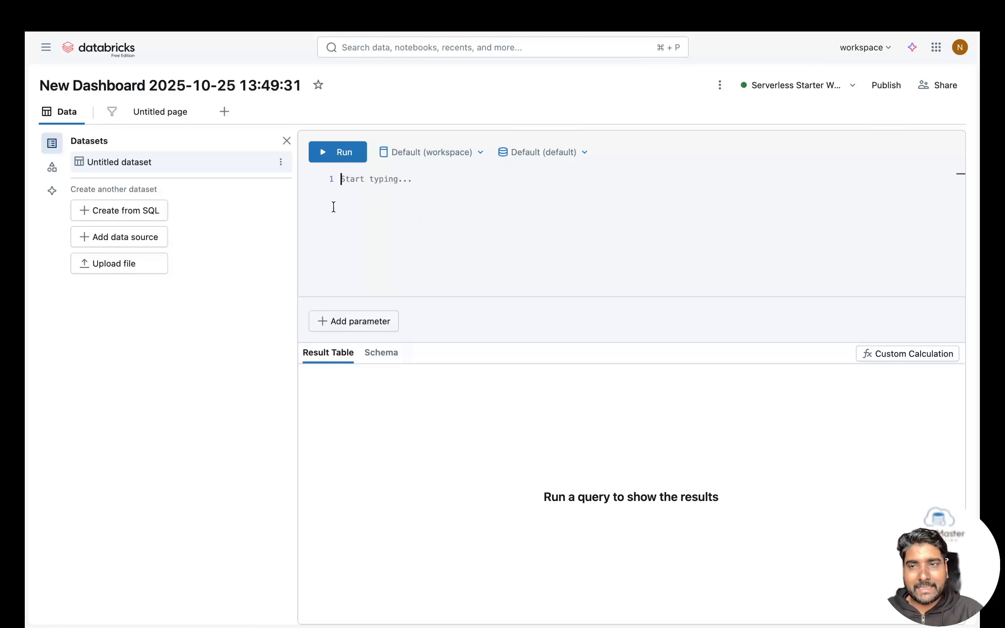
- Start adding a data source and browse all catalogs to the bakehouse schema in the samples catalog
click(136, 244)
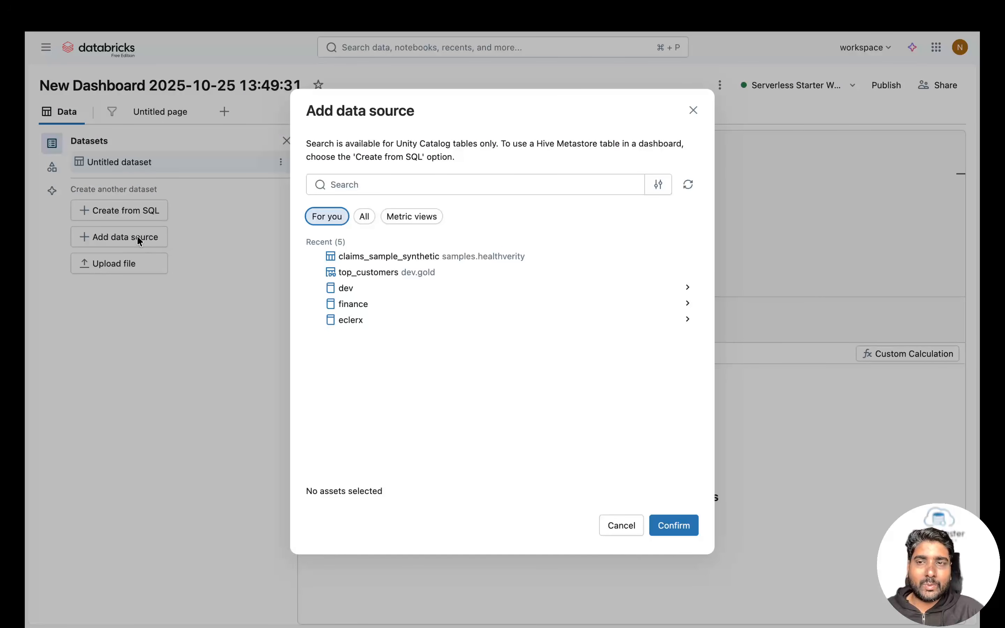
click(364, 218)
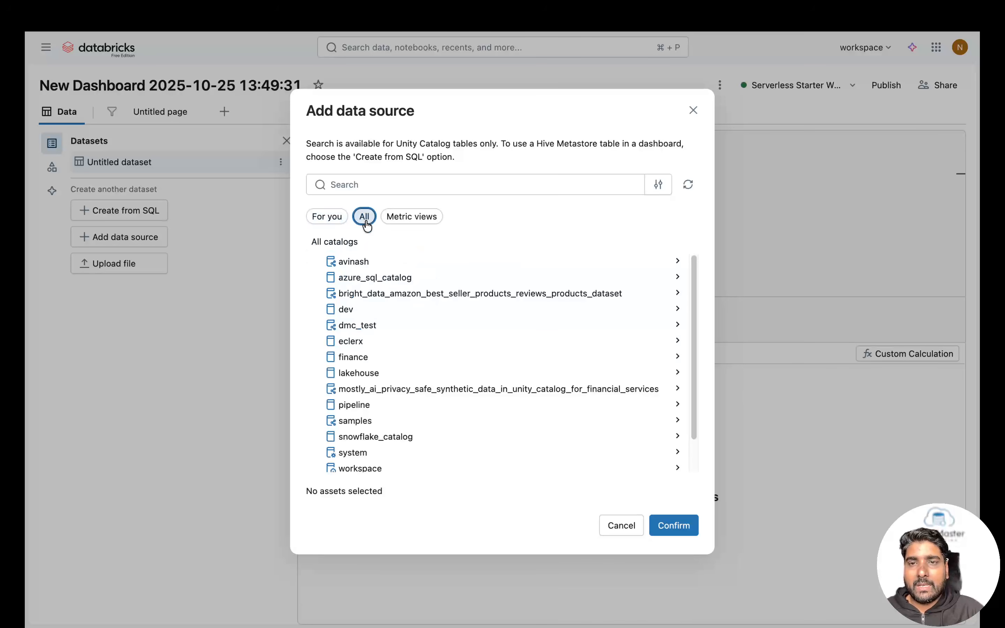
scroll(388, 316, down, 2)
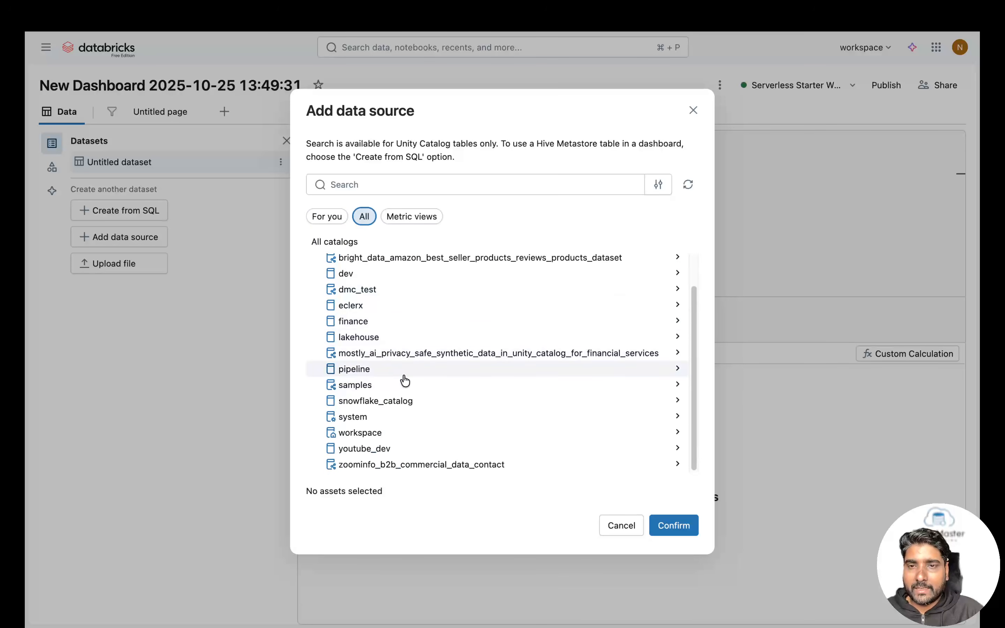
click(360, 390)
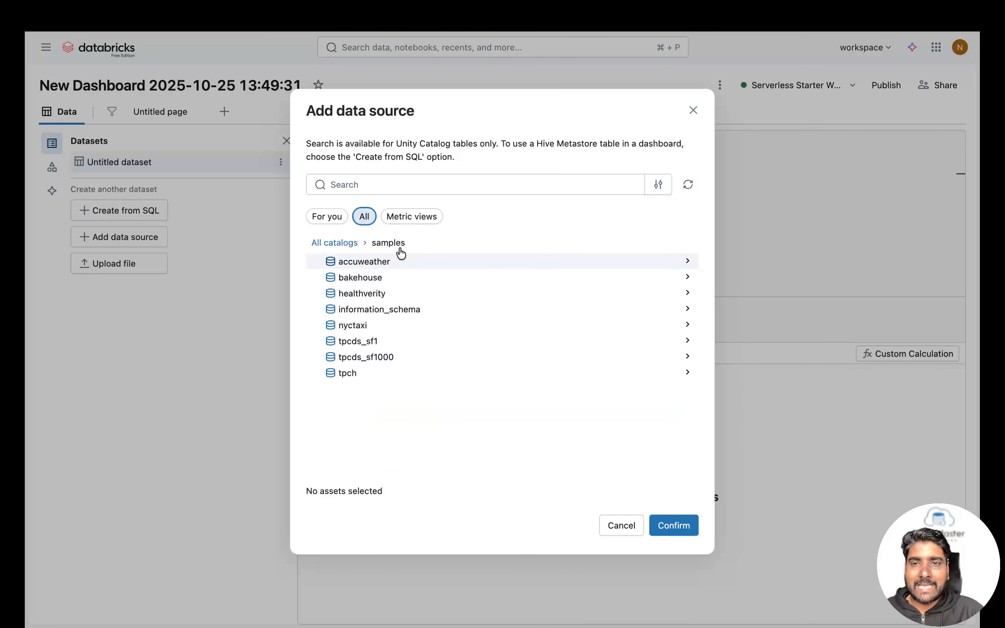
click(378, 281)
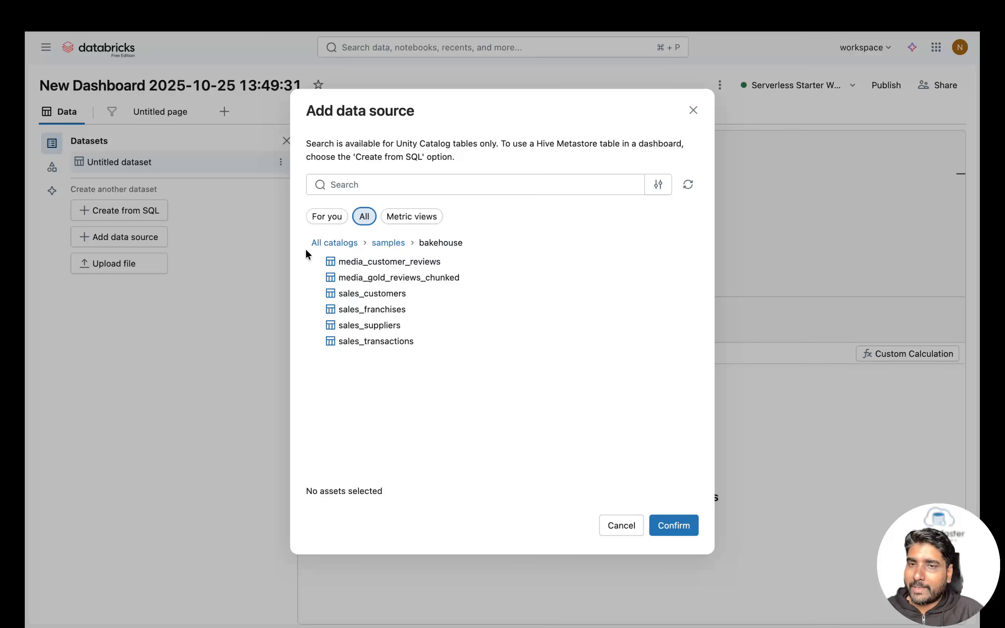
- Add all six bakehouse tables as datasets, from media_customer_reviews through sales_transactions
click(321, 343)
click(320, 326)
click(319, 311)
click(319, 294)
click(318, 278)
click(318, 262)
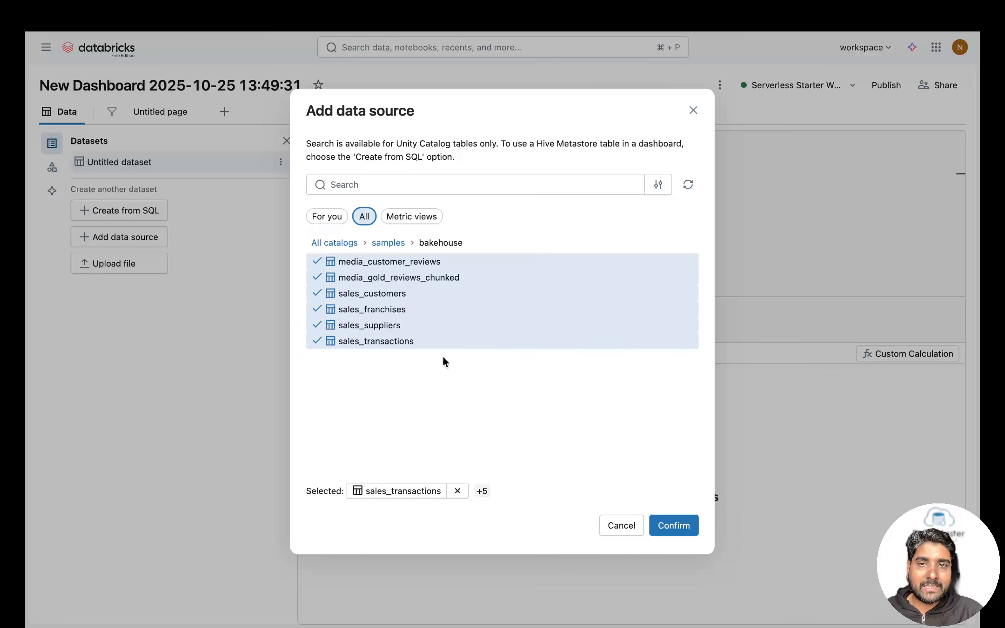
click(674, 525)
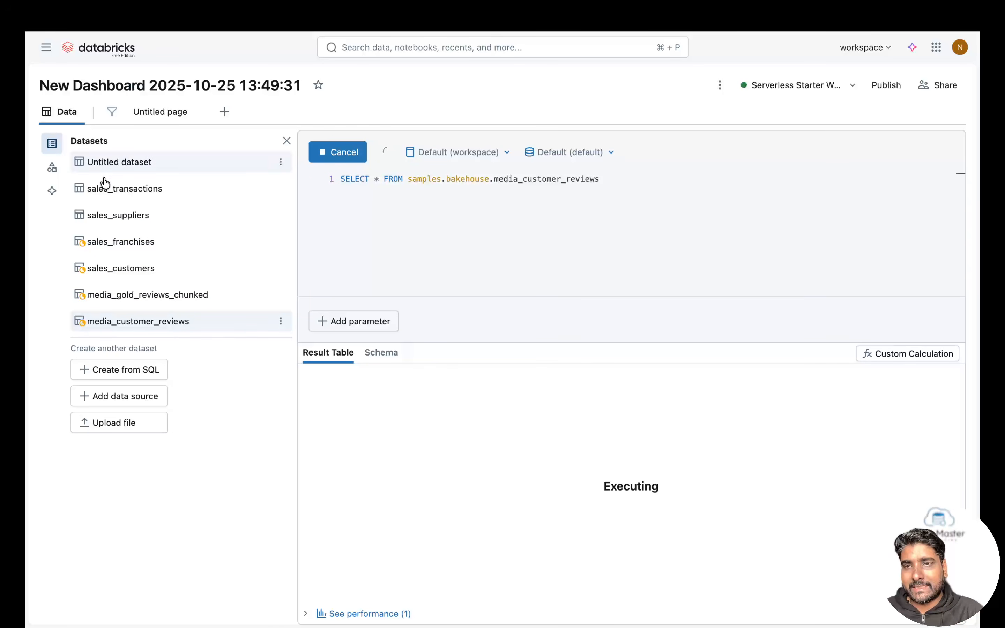
- Delete the empty untitled dataset from the dashboard's datasets
click(123, 168)
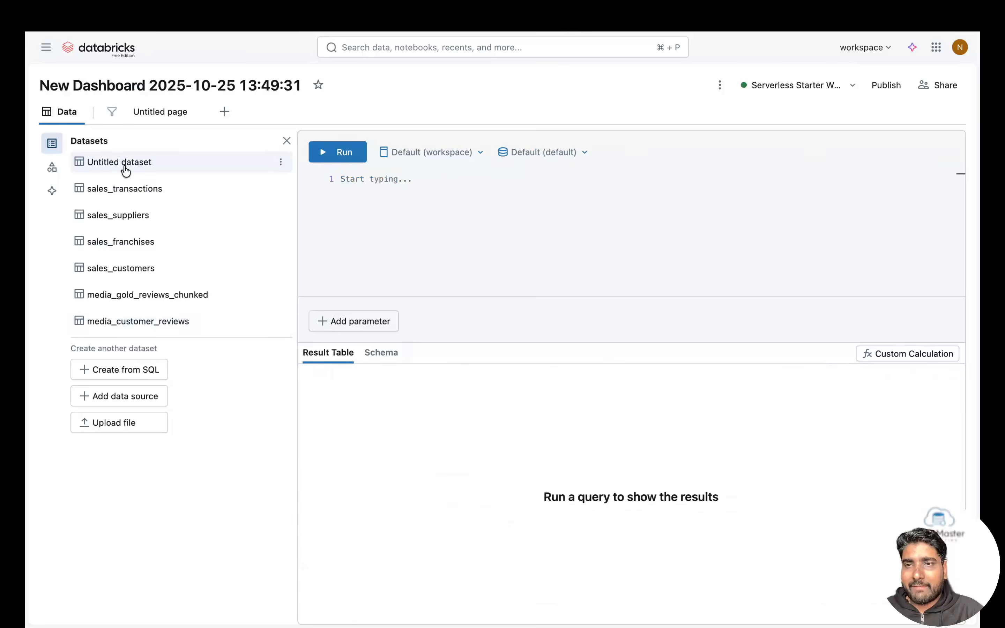
click(280, 162)
click(306, 252)
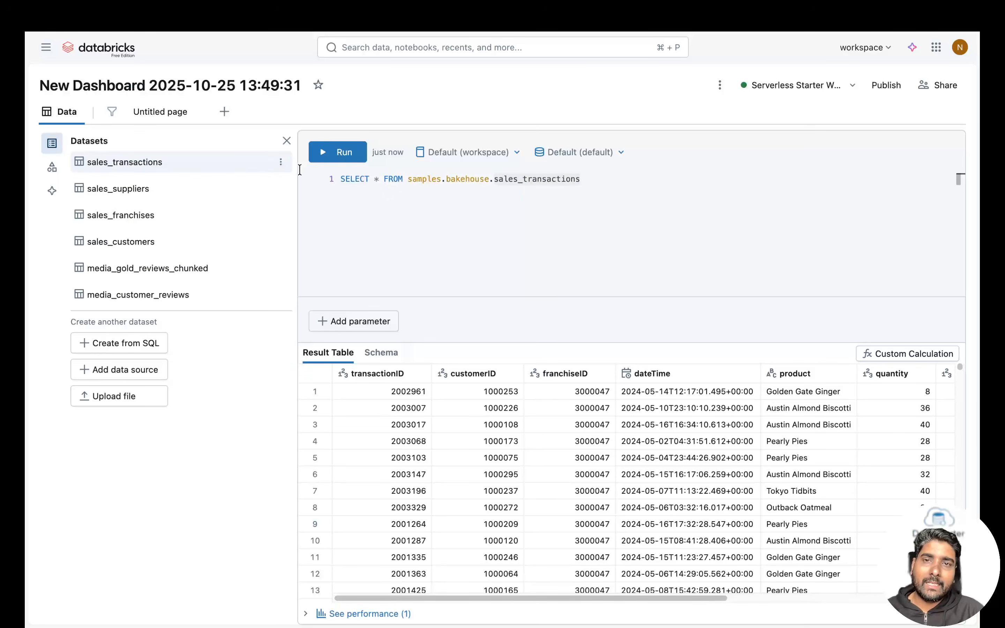
- Examine the sales_transactions dataset's SELECT query and look through its result rows
key(super+shift+Left)
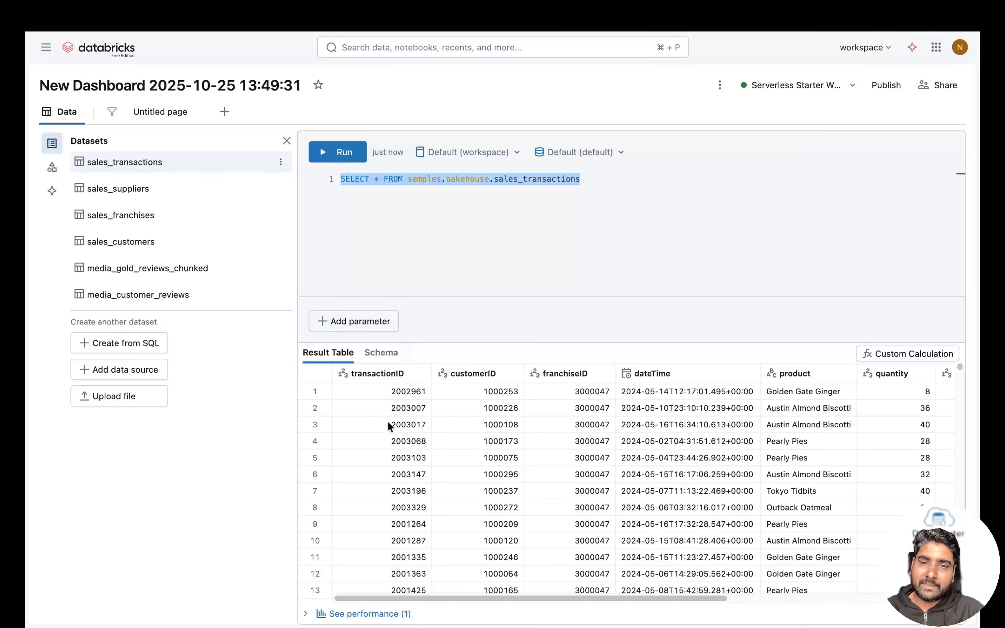
scroll(509, 503, down, 20)
drag(529, 606, 433, 610)
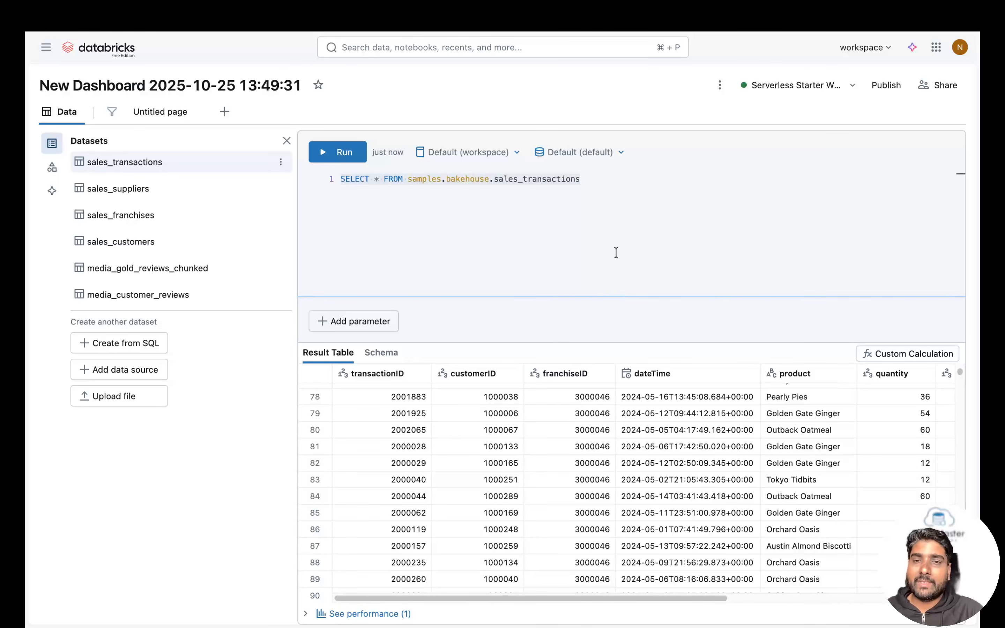
- Set the sales_transactions query's default catalog to samples and its default schema to bakehouse
click(573, 181)
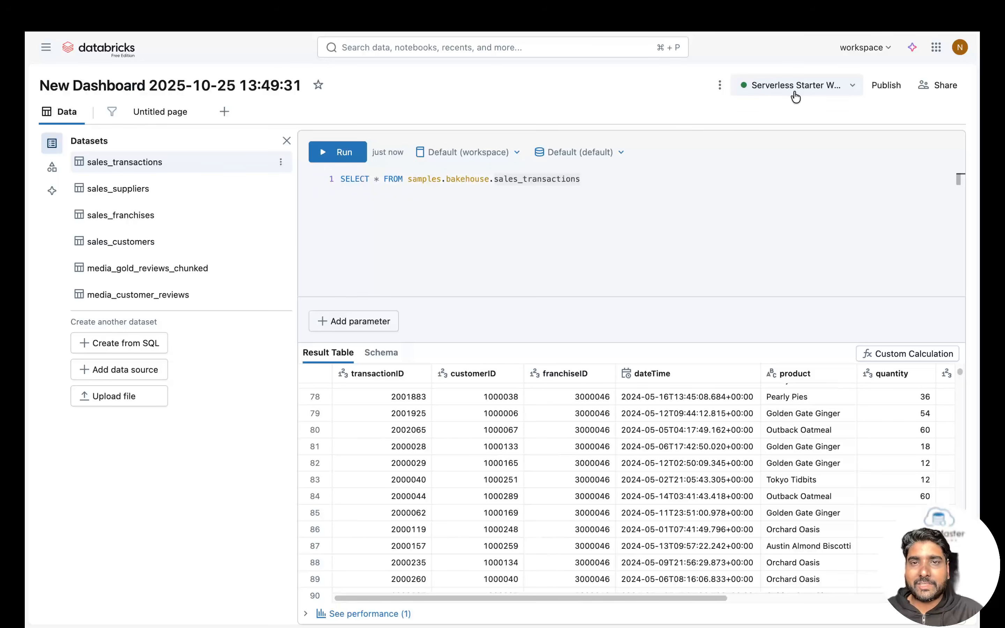
click(489, 155)
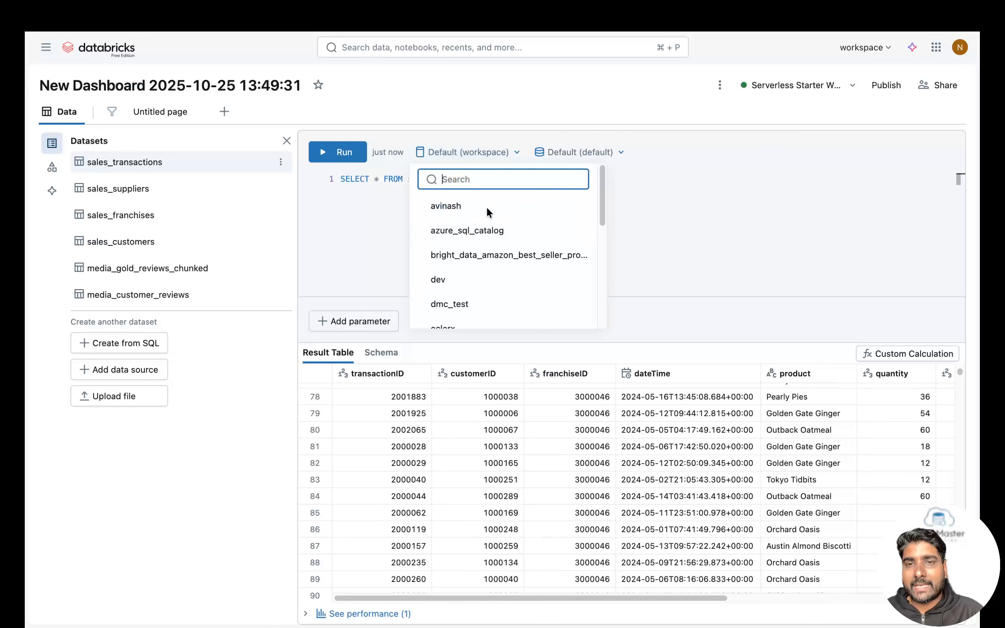
scroll(491, 309, down, 10)
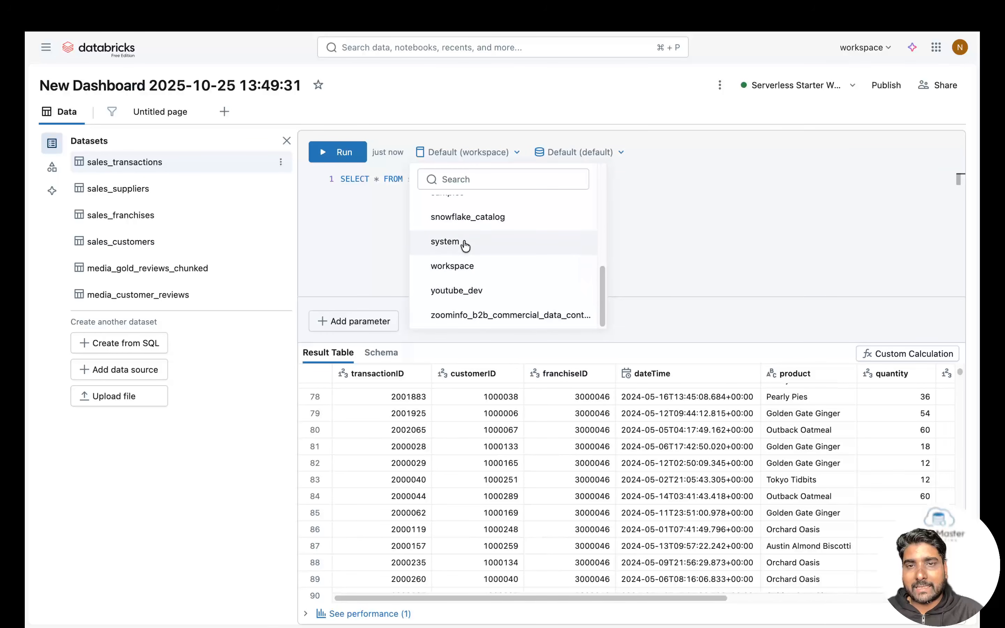
scroll(464, 245, up, 1)
click(458, 222)
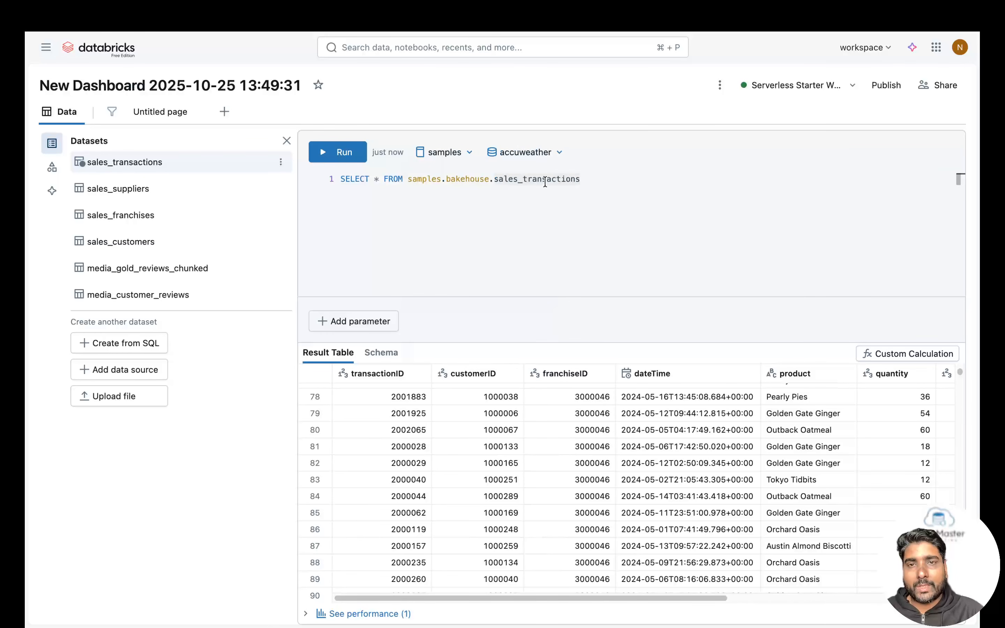
click(546, 156)
click(538, 228)
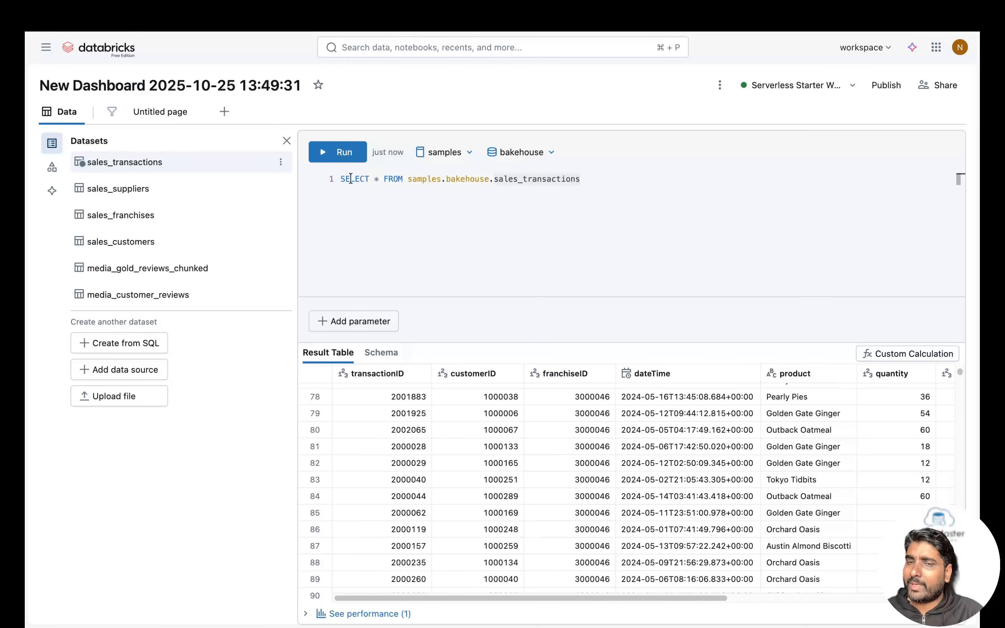
click(366, 179)
key(super+a)
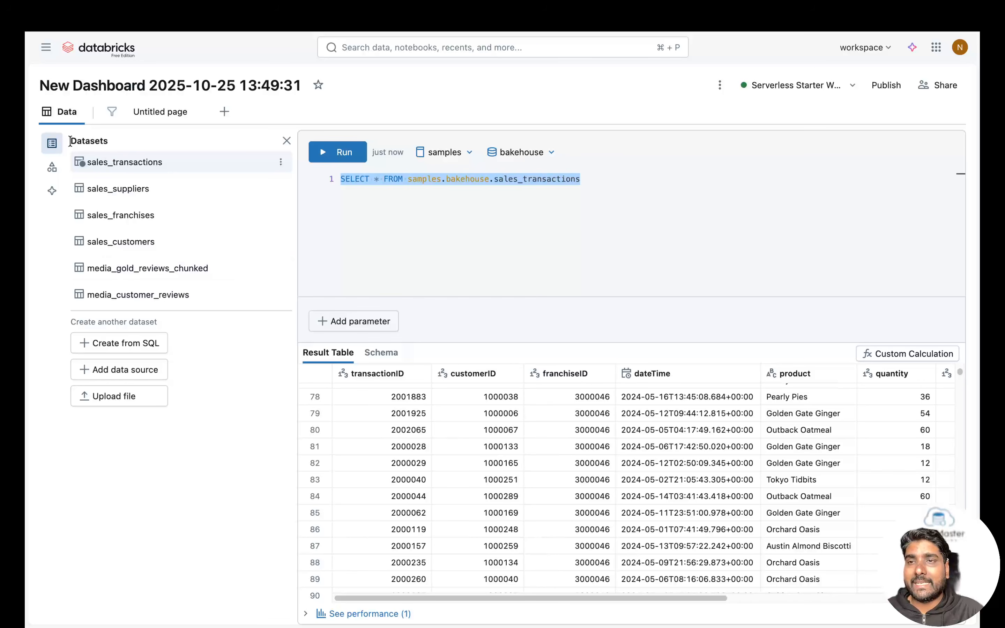
click(396, 236)
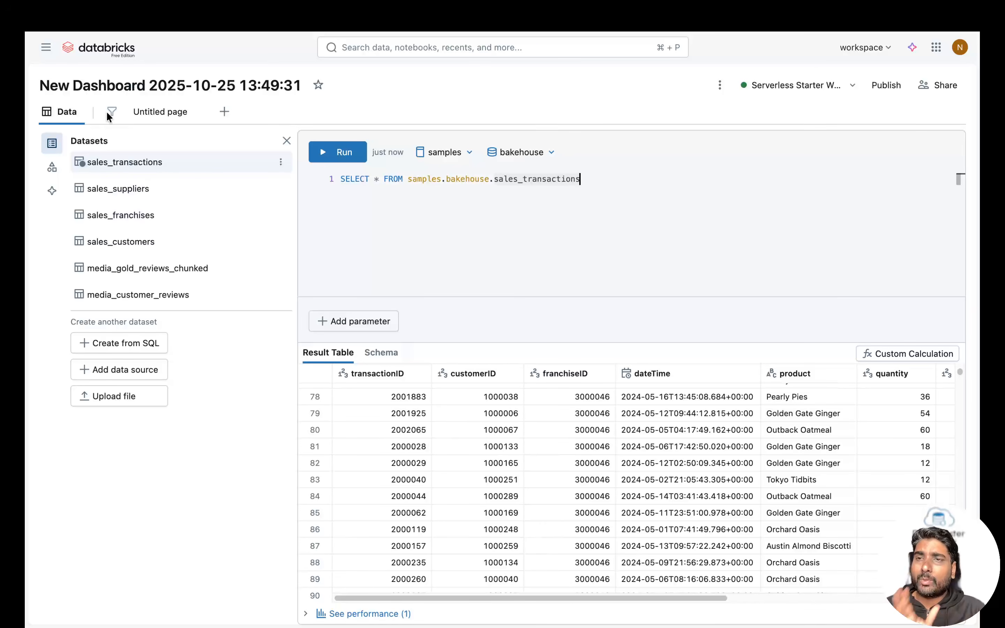
- Look over the untitled page's empty canvas, the dashboard's datasets and the global filters area
click(165, 113)
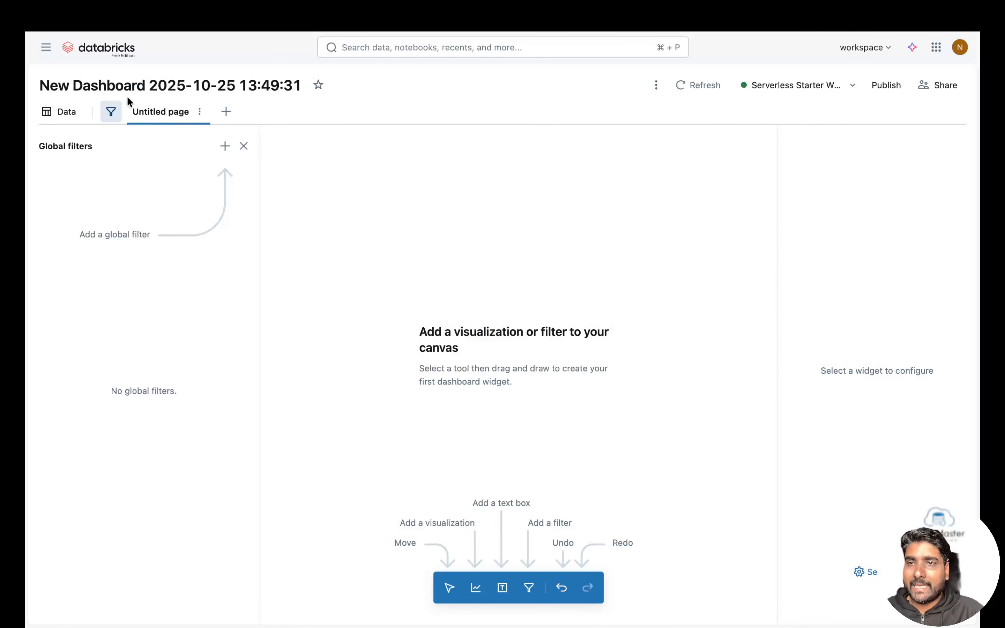
click(61, 112)
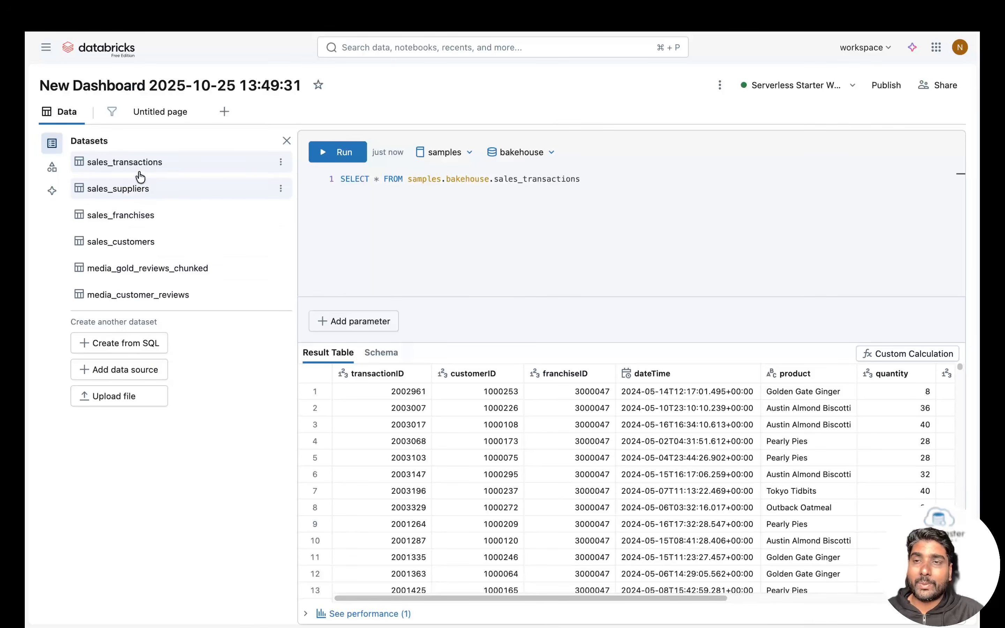
click(166, 120)
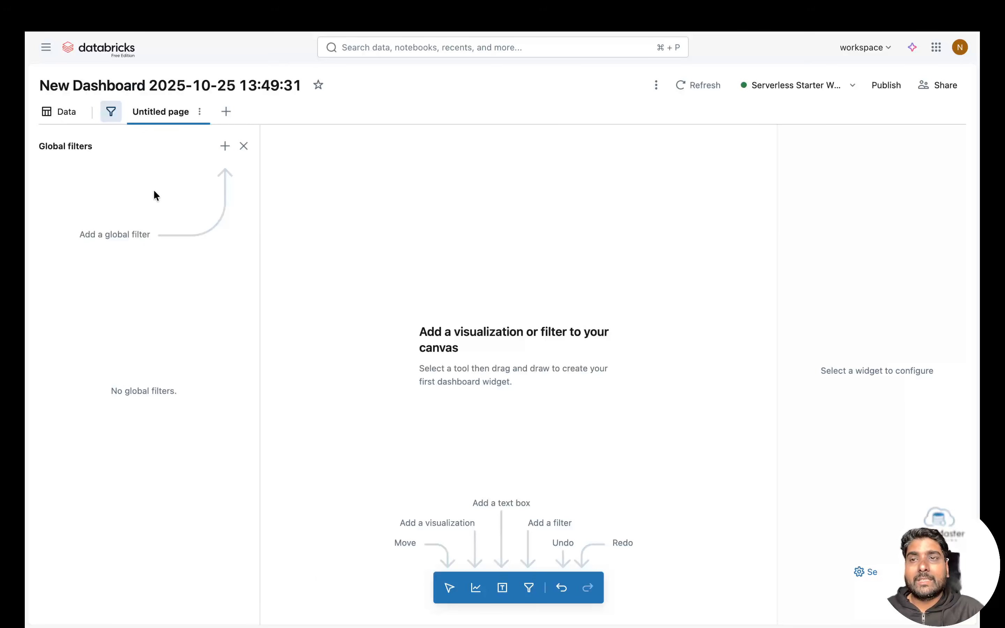
click(111, 113)
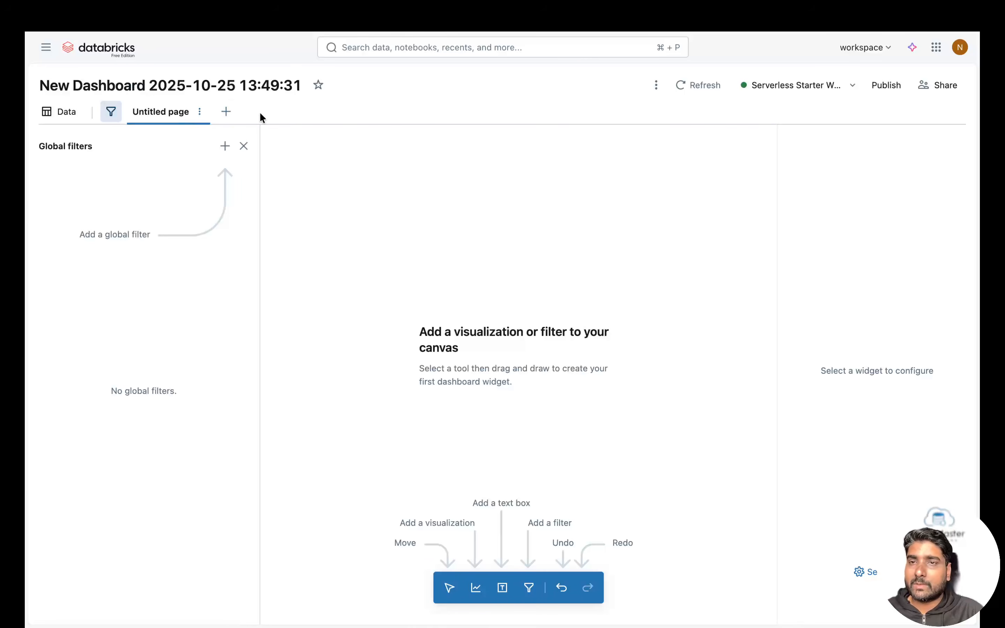
click(243, 146)
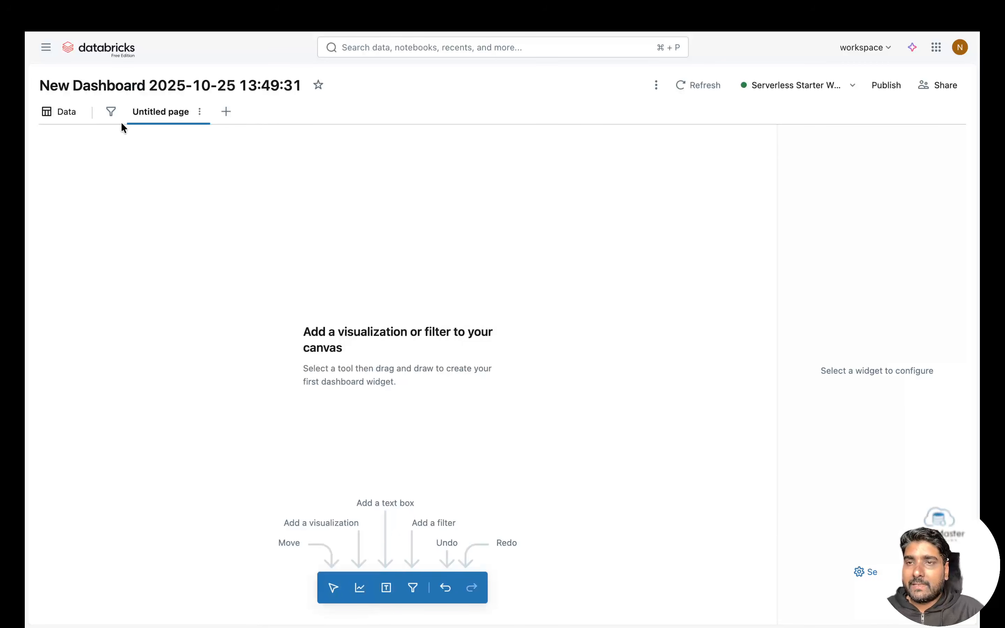
click(111, 112)
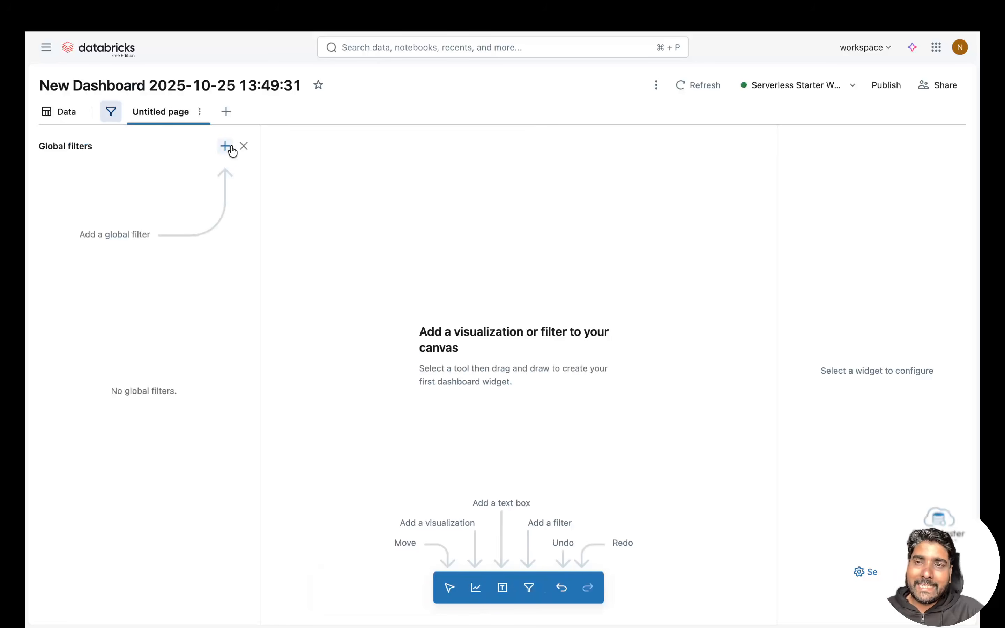
click(243, 146)
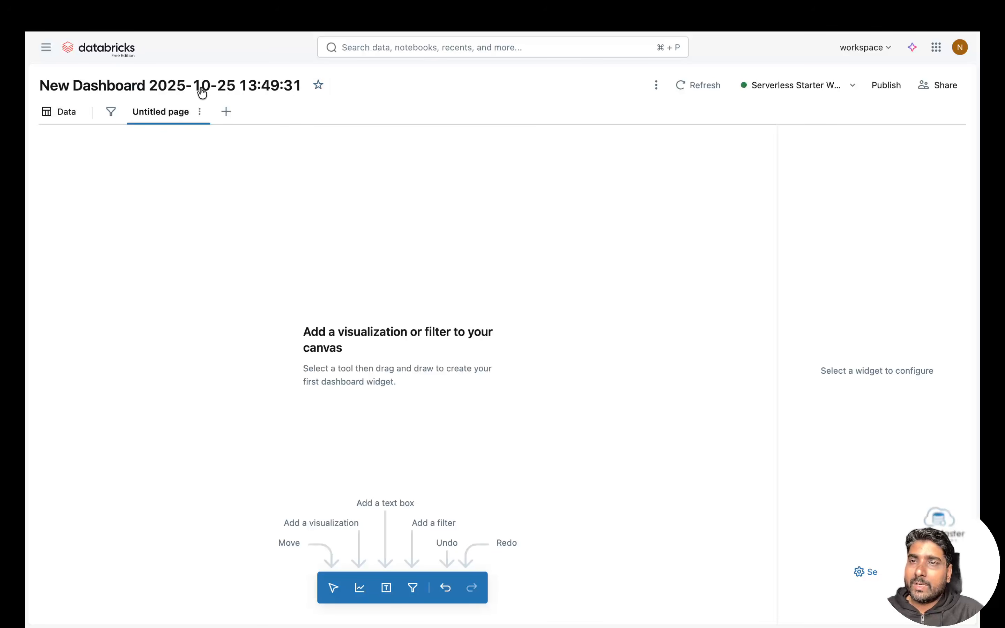
- Rename the dashboard as "bakehouse dashboard"
click(297, 86)
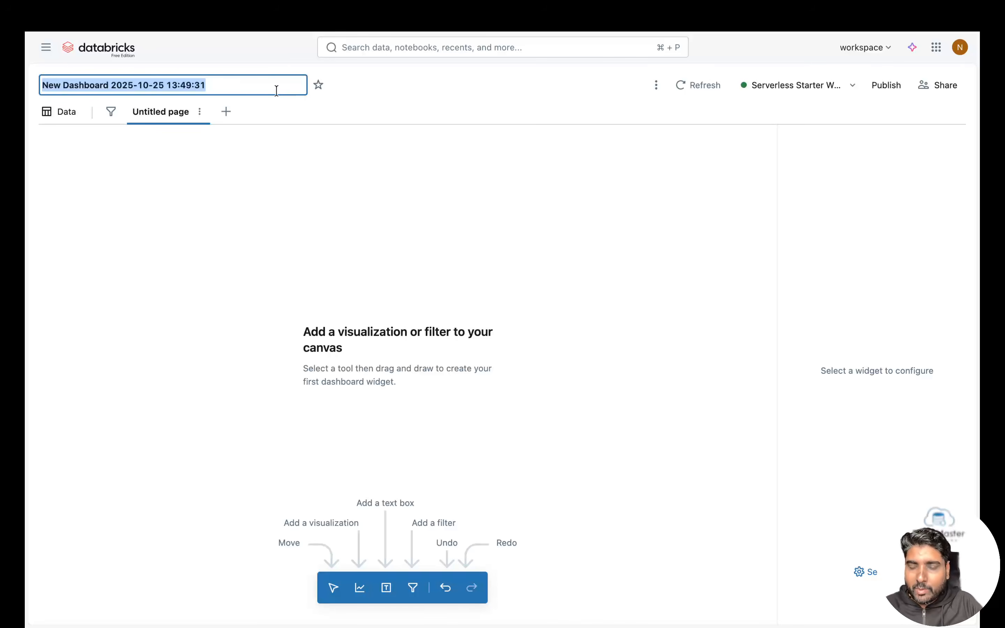
text(bakehouse dashboard)
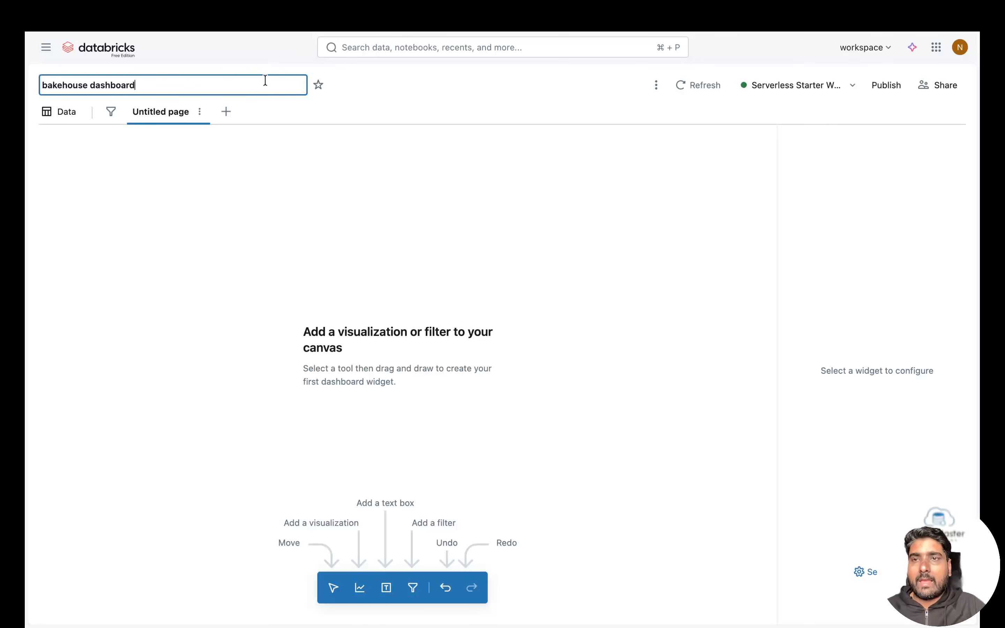
key(Return)
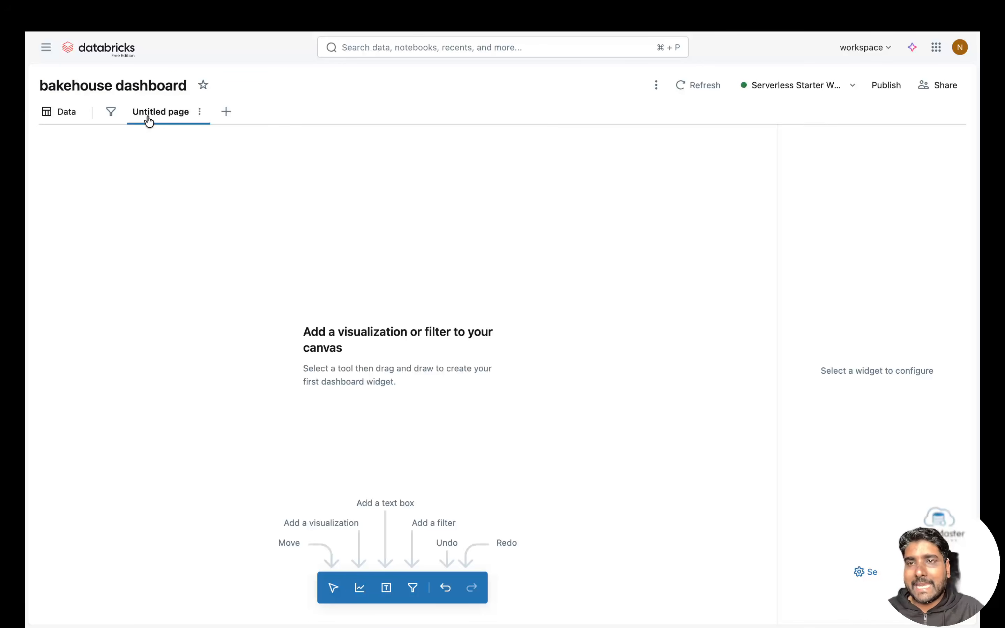
- Rename the untitled dashboard page as "overview"
double_click(172, 121)
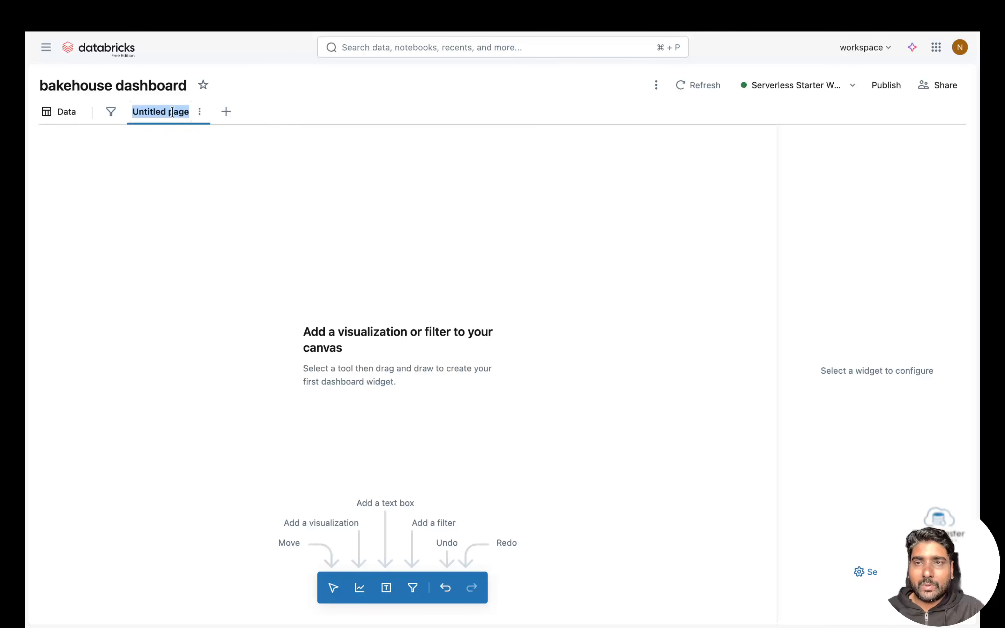
click(200, 112)
click(200, 132)
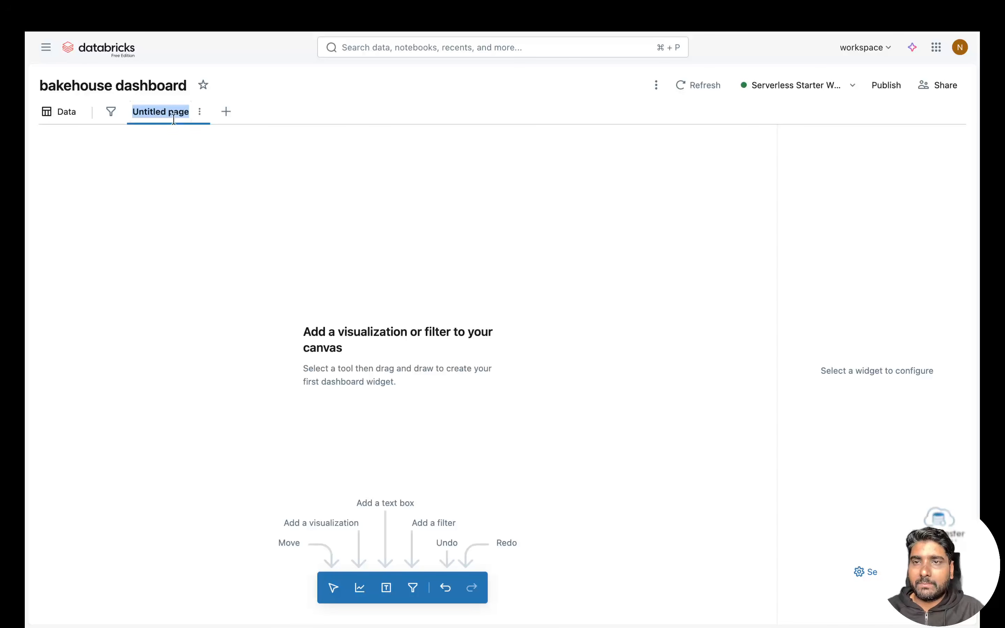
text(overview)
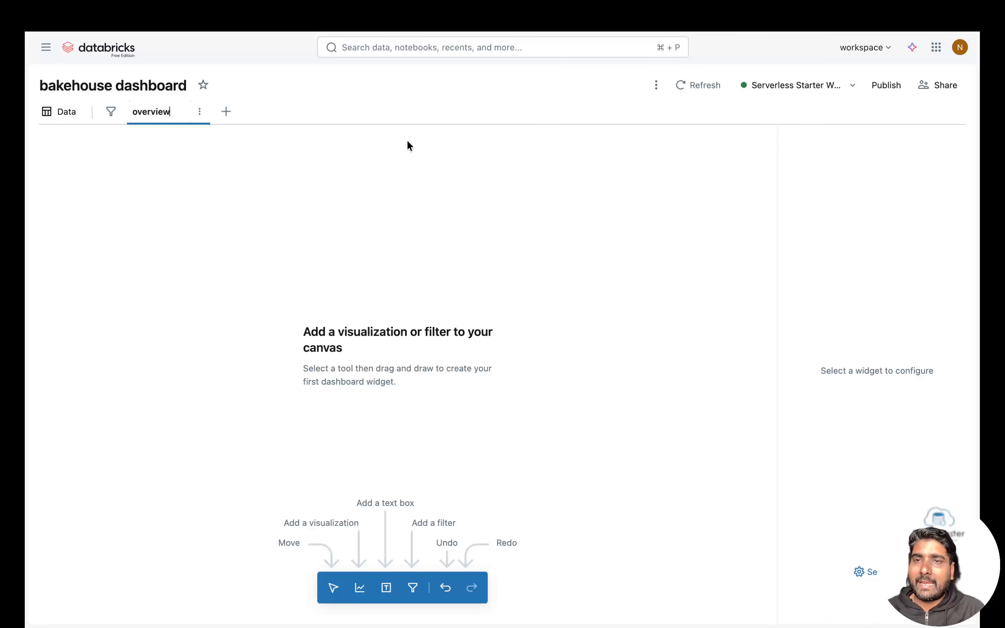
key(Return)
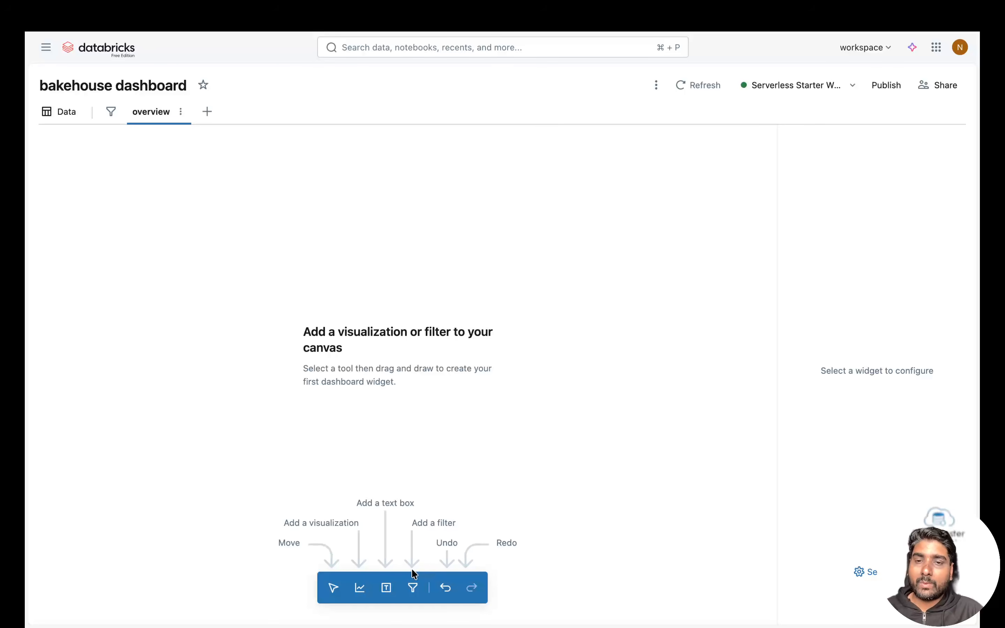
- Add a full-width text box at the top of the overview page's canvas reading "Bakehouse Dashboard"
click(387, 590)
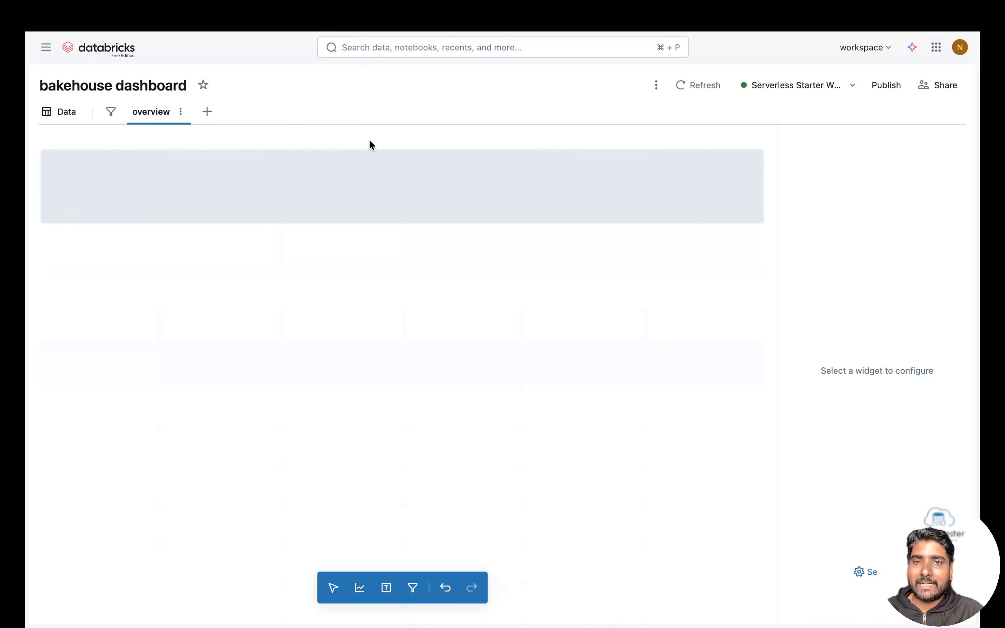
click(351, 183)
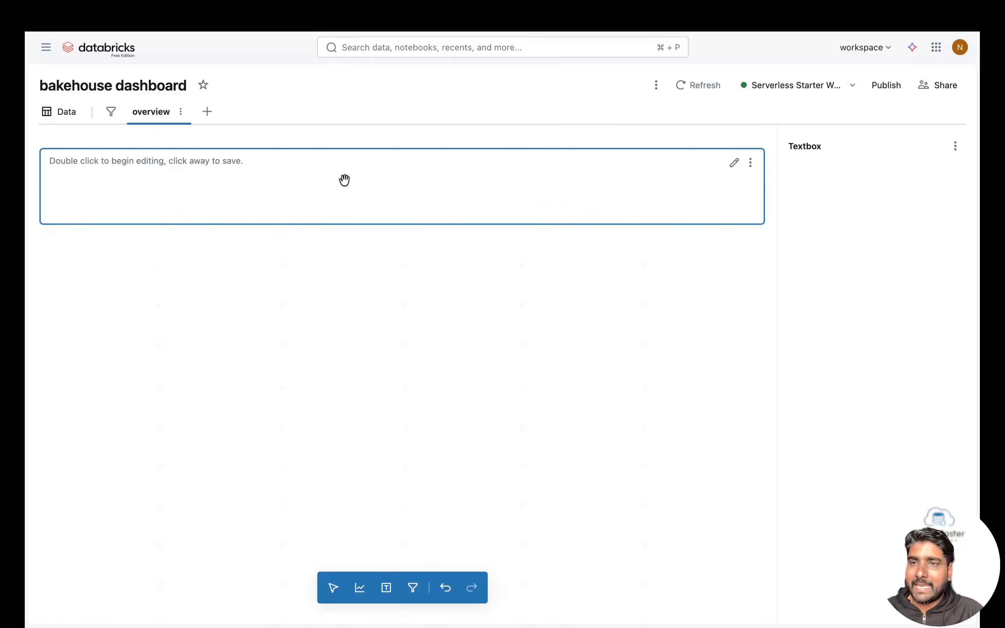
double_click(119, 174)
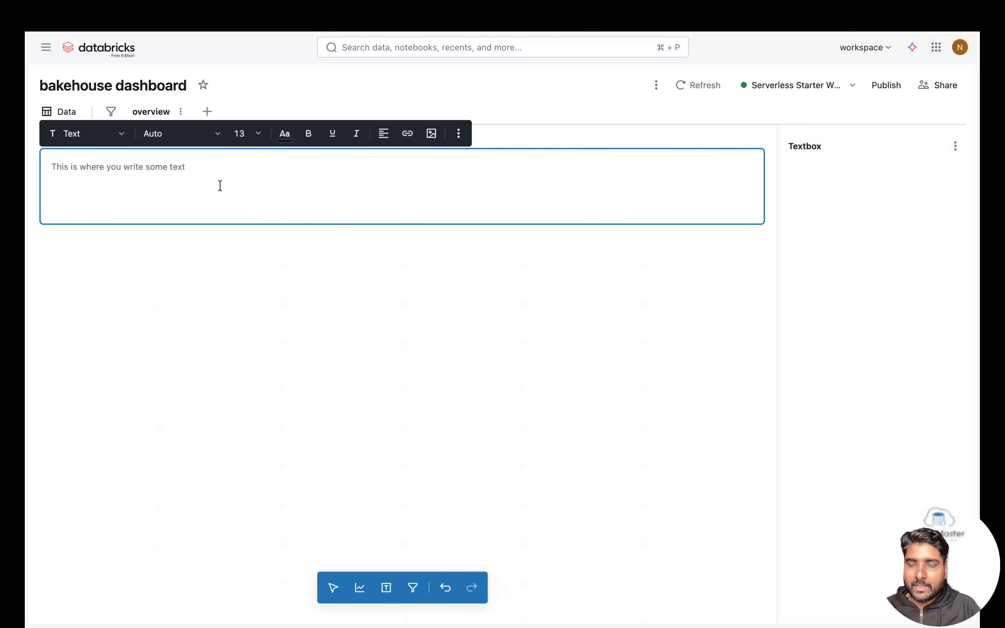
text(Bakehou)
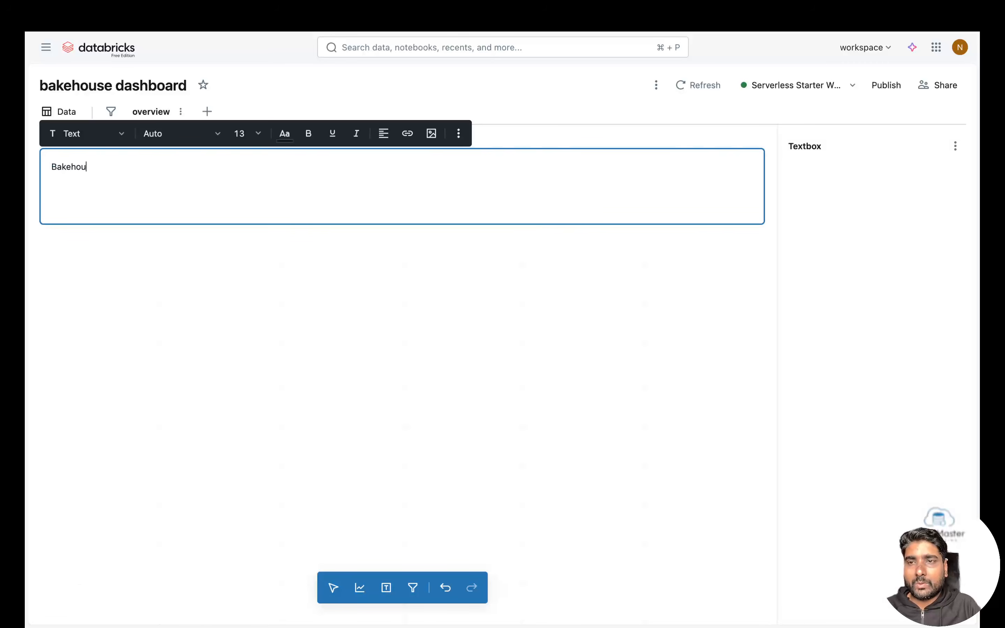
text(se Dashboard)
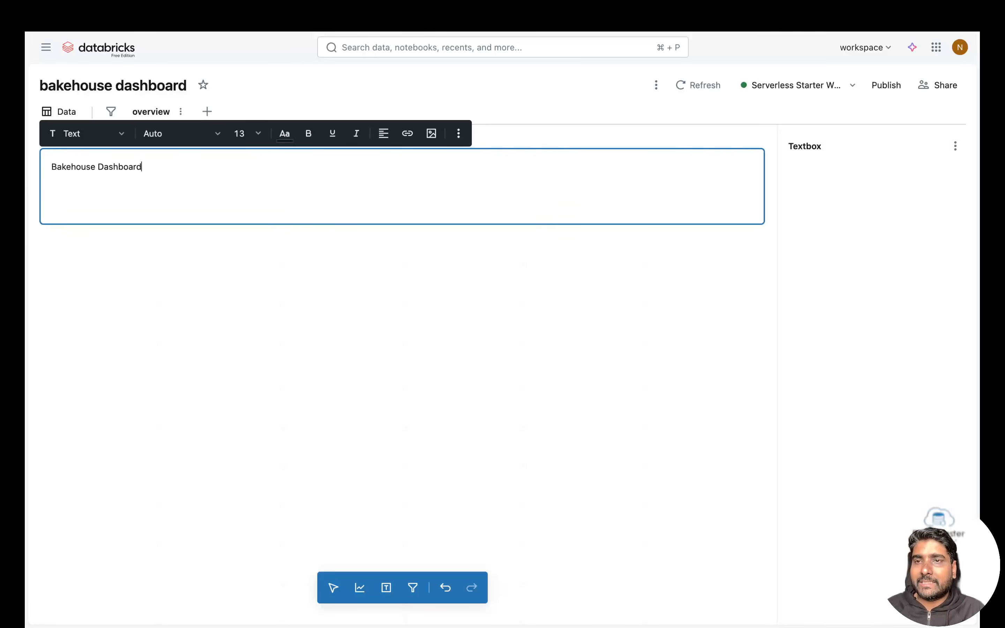
- Set the "Bakehouse Dashboard" heading's font size to 36, check the available block types and finish editing the text box
key(super+a)
click(261, 142)
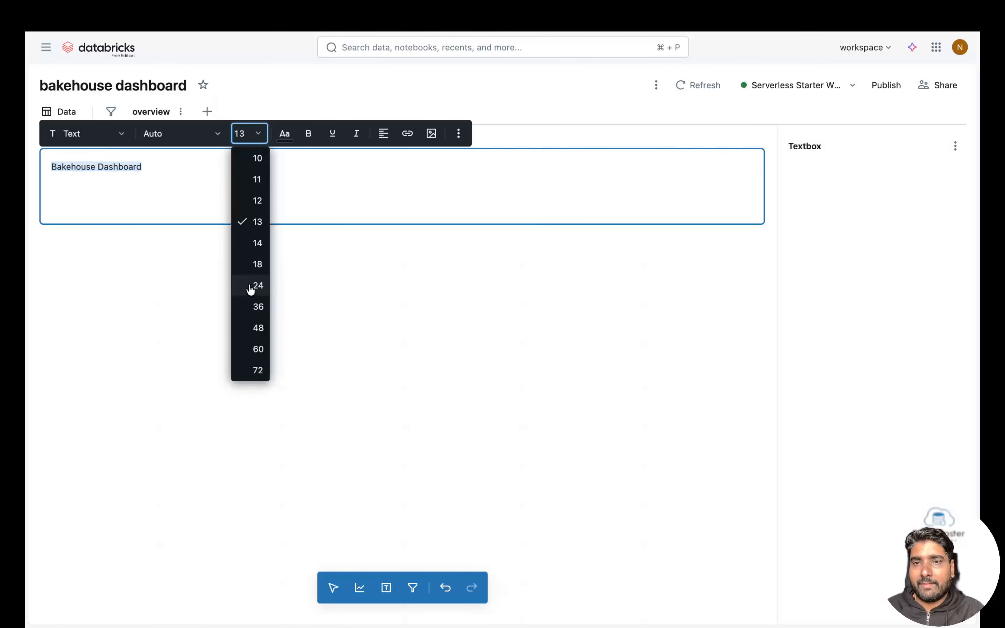
click(257, 311)
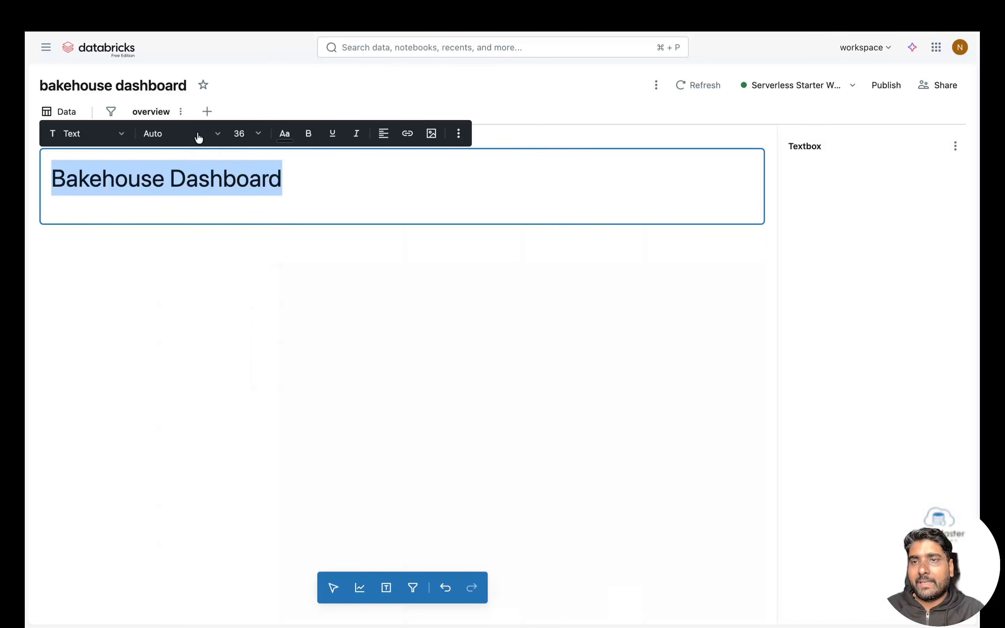
click(98, 134)
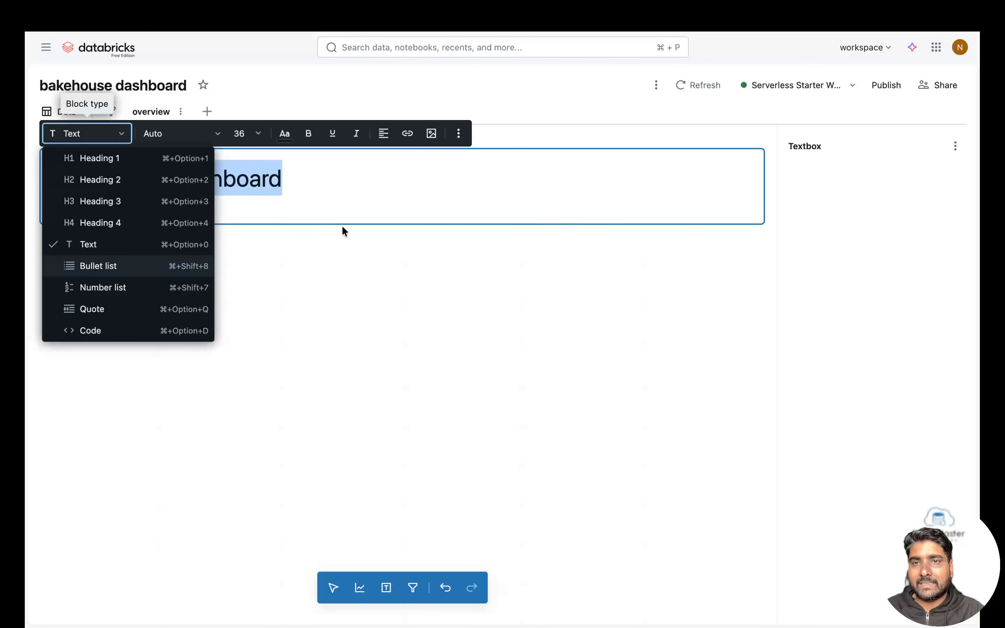
click(360, 207)
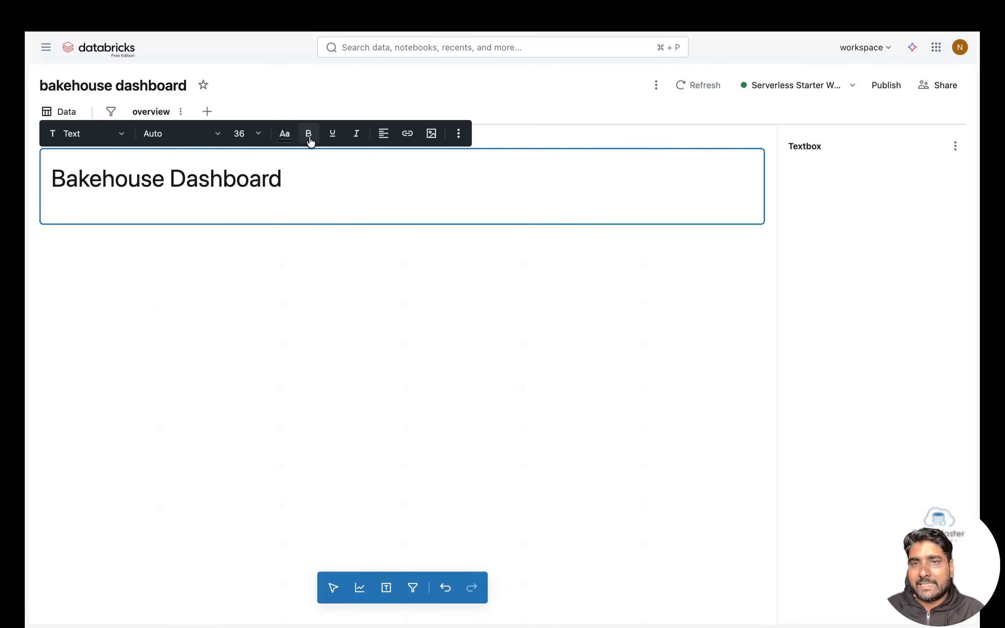
click(227, 233)
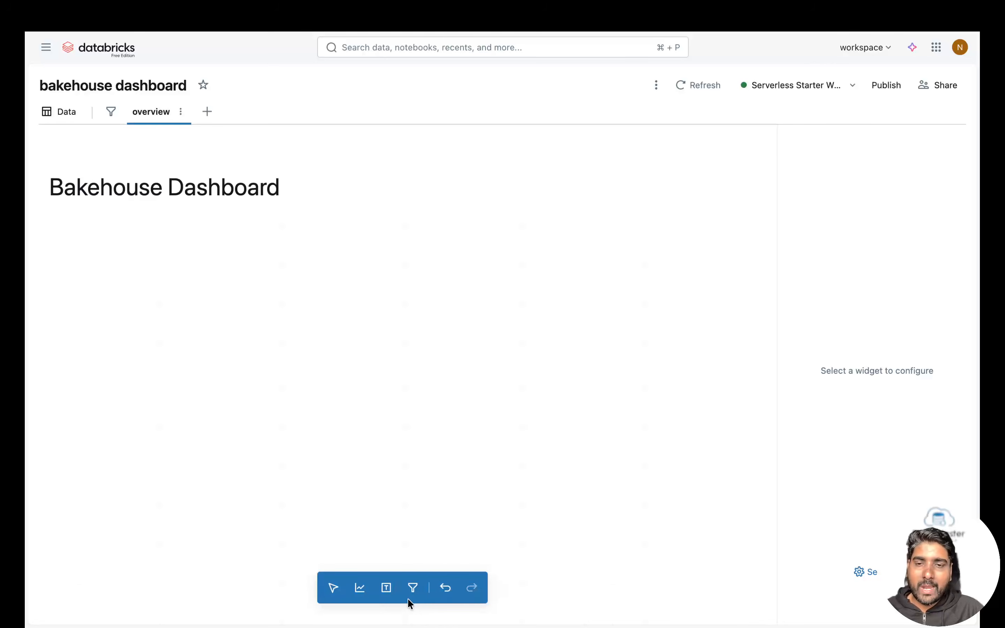
- Add a visualization widget below the "Bakehouse Dashboard" heading, aligned with the canvas's left edge, and check its dataset setting
click(361, 589)
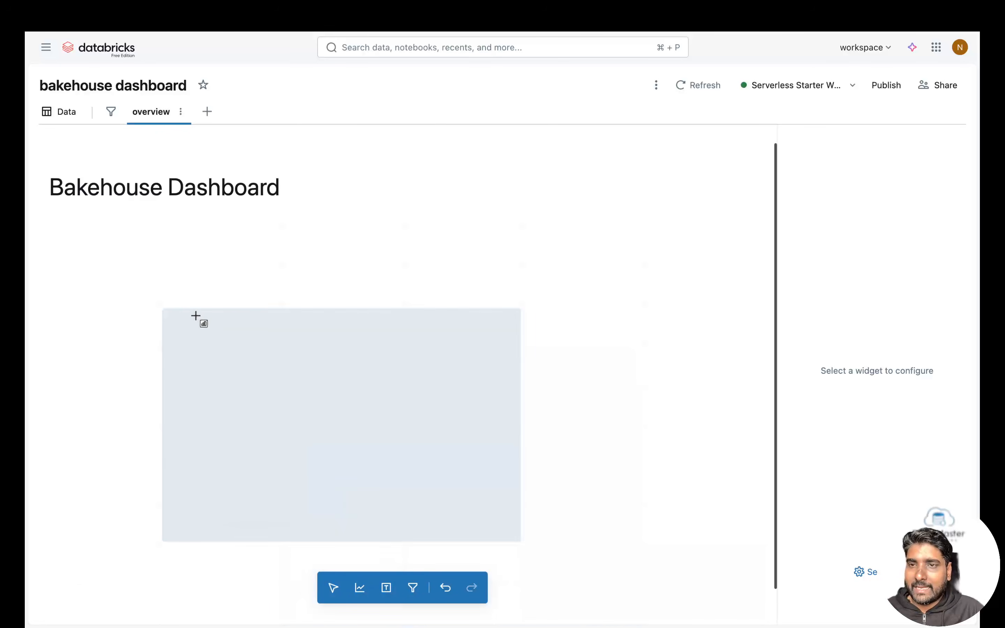
click(73, 250)
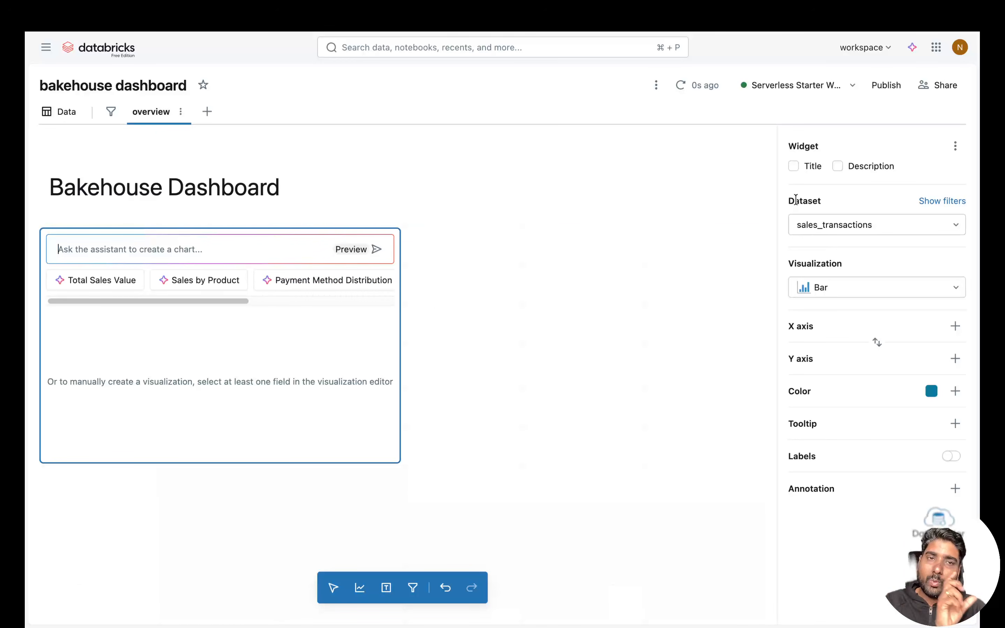
drag(785, 204, 826, 215)
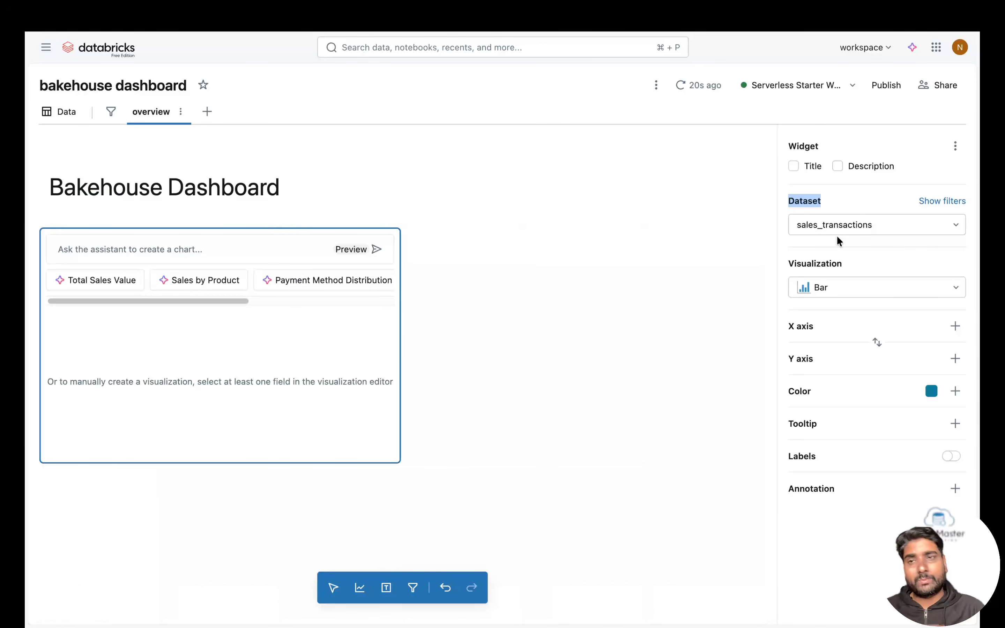
- Try the sales_customers dataset for the new widget and browse the charts the assistant suggests for it
click(958, 227)
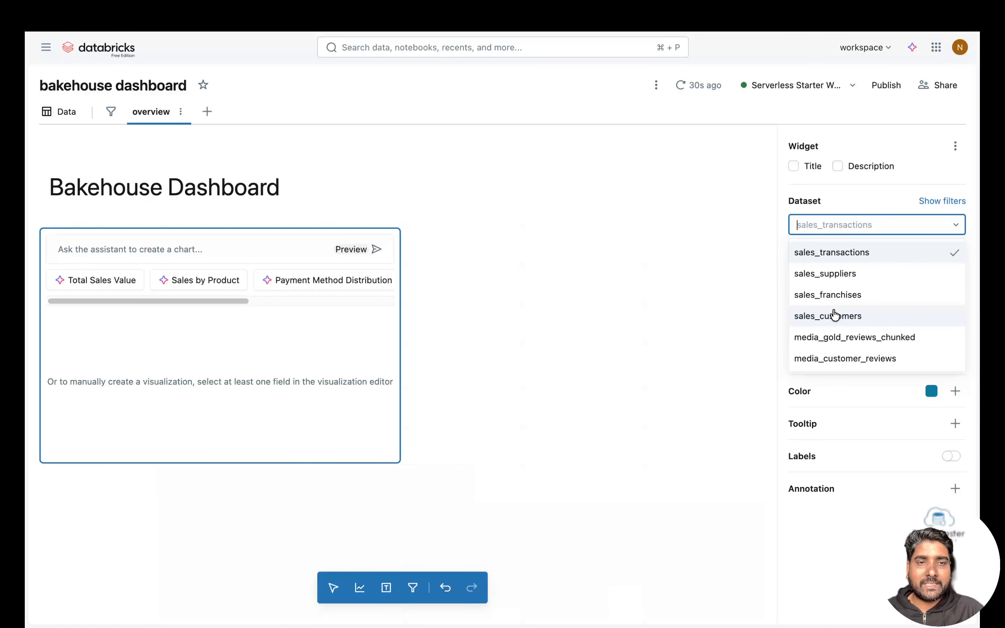
click(824, 323)
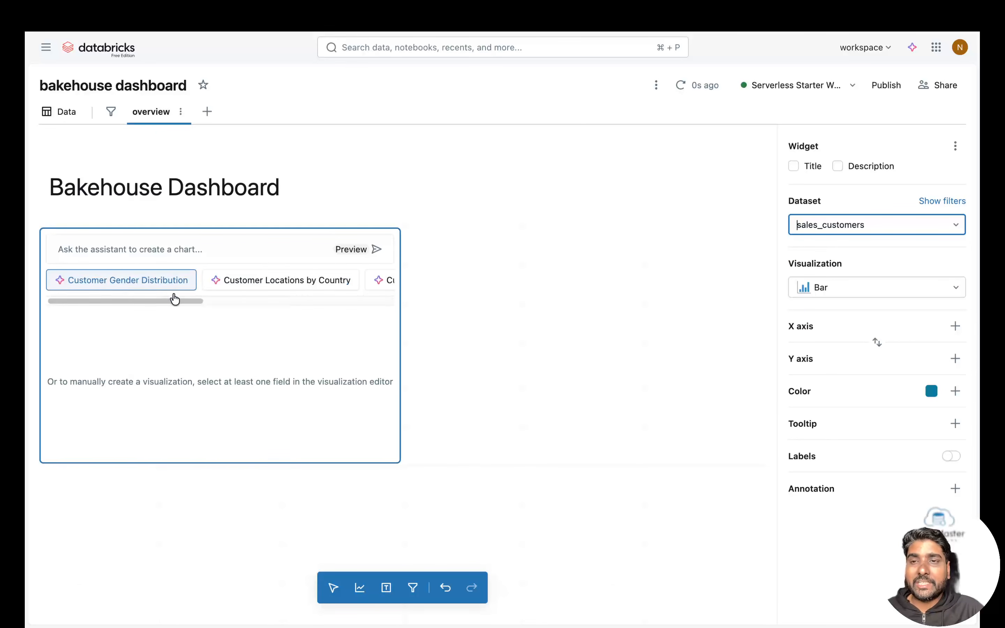
drag(132, 300, 118, 284)
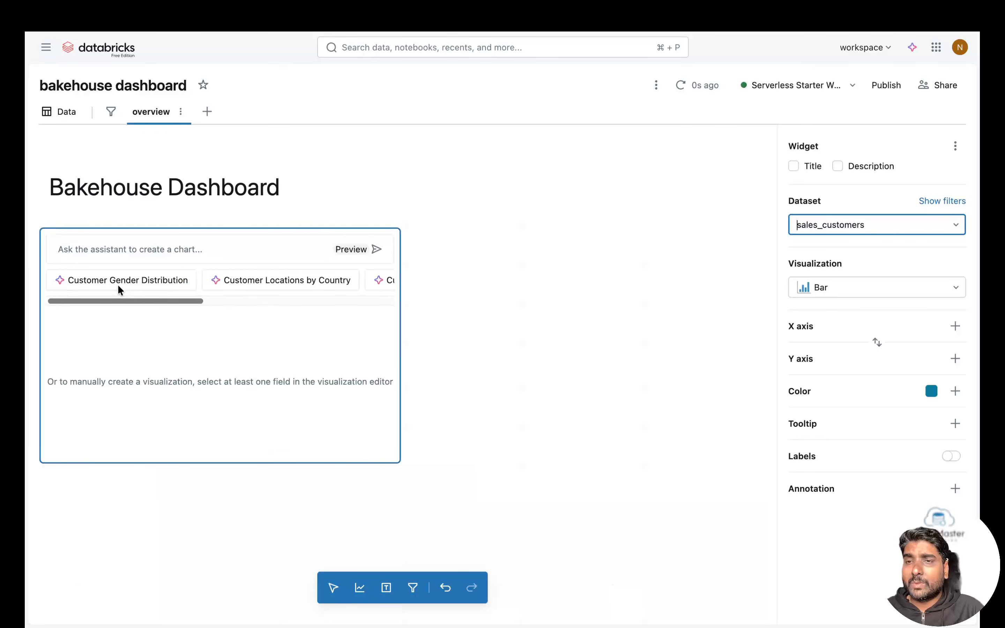
click(159, 249)
click(253, 348)
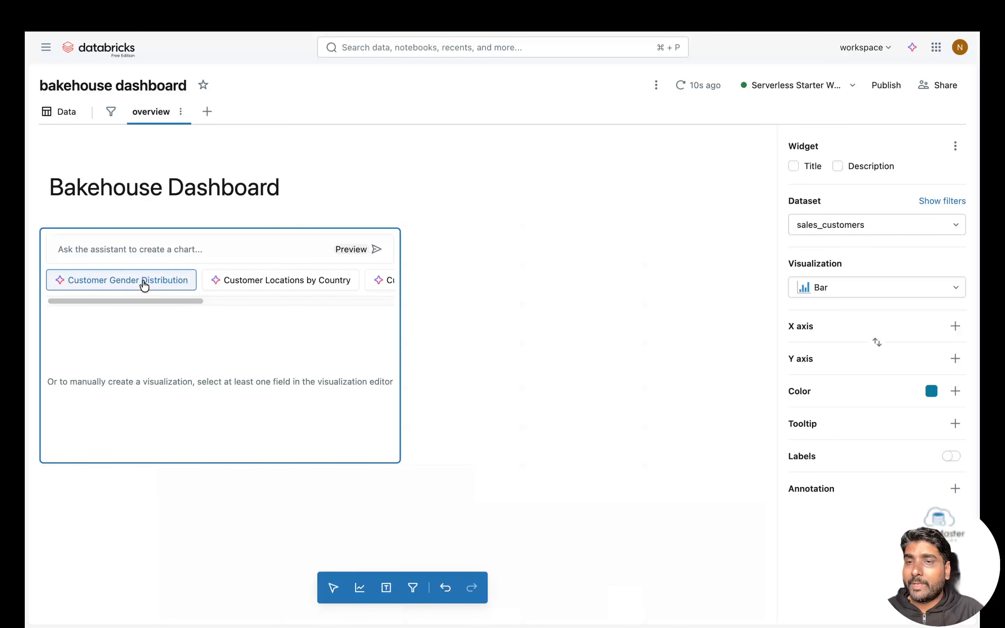
drag(174, 302, 330, 316)
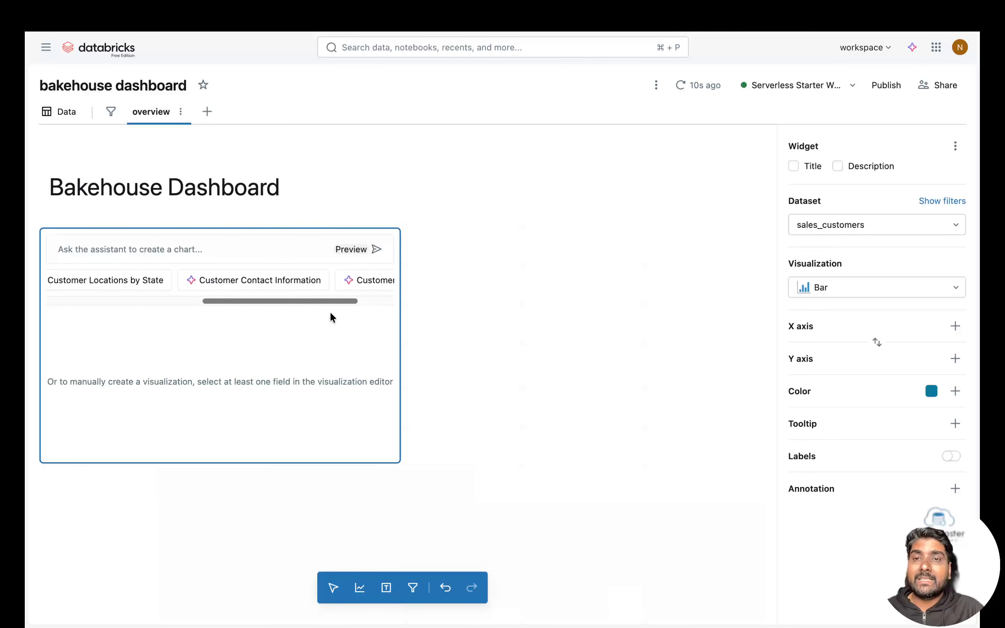
drag(256, 306, 84, 301)
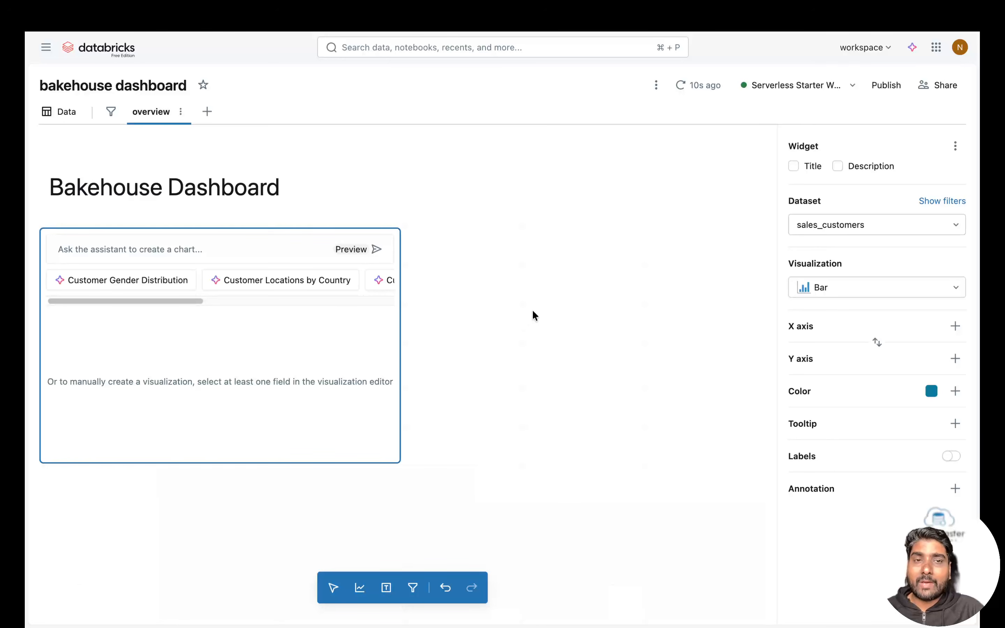
- Generate and accept the suggested Total Sales Value chart from the sales_transactions dataset, and shrink the widget to a small tile below the heading
click(955, 224)
click(927, 252)
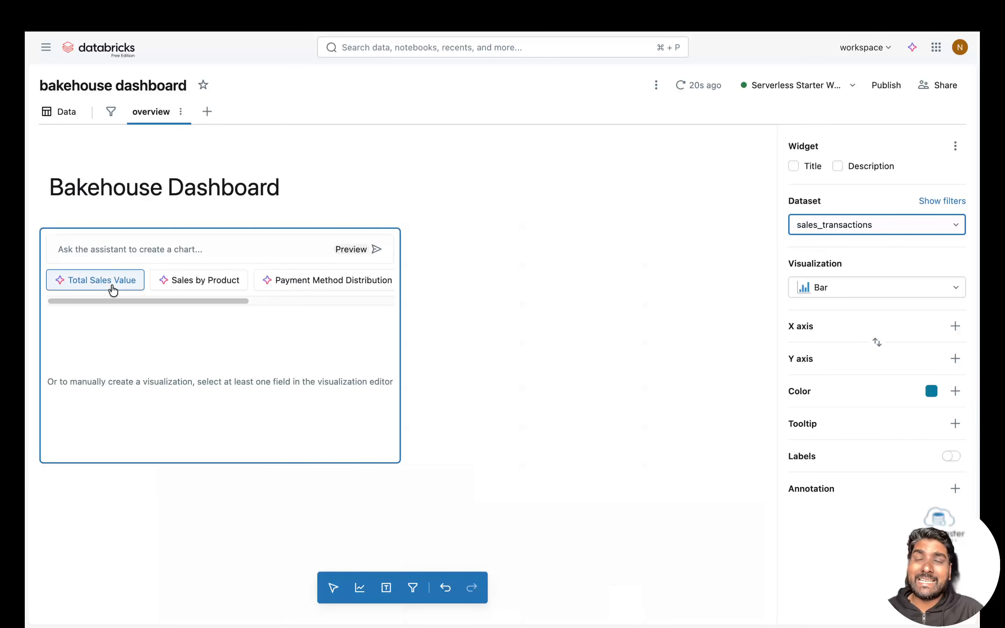
click(102, 281)
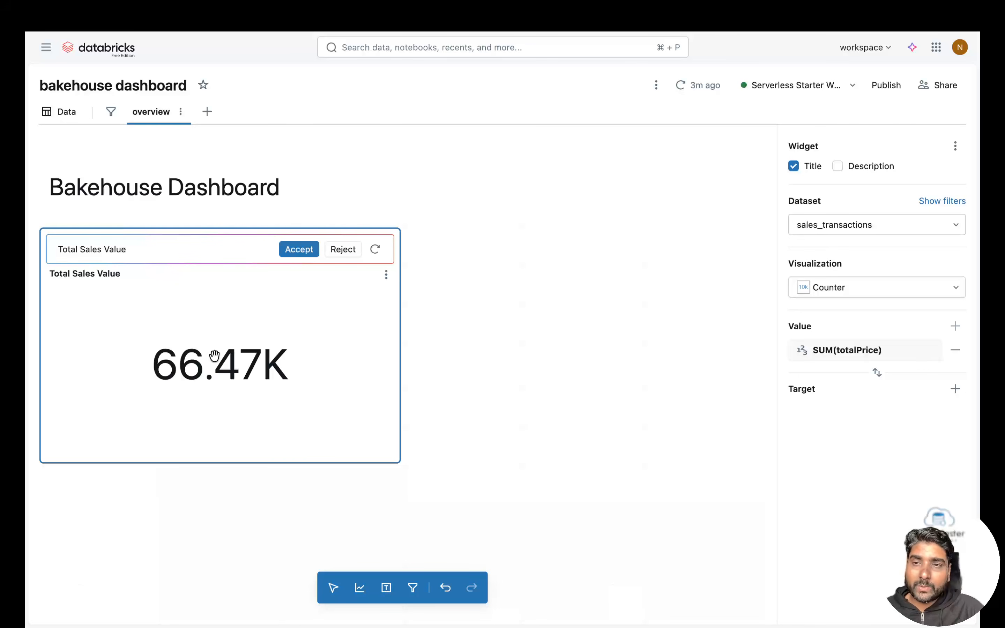
click(295, 255)
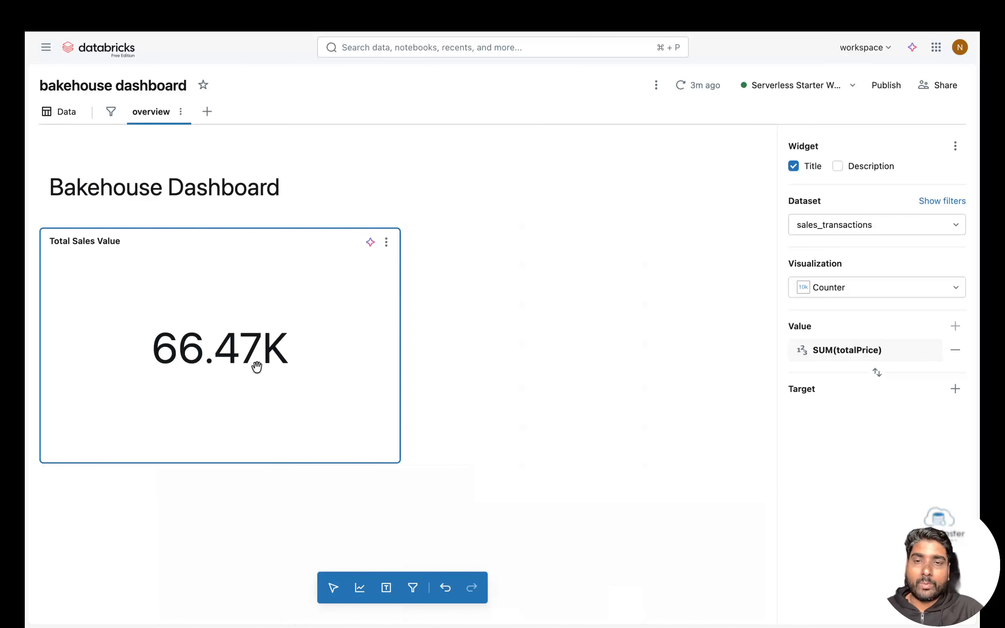
drag(395, 462, 130, 299)
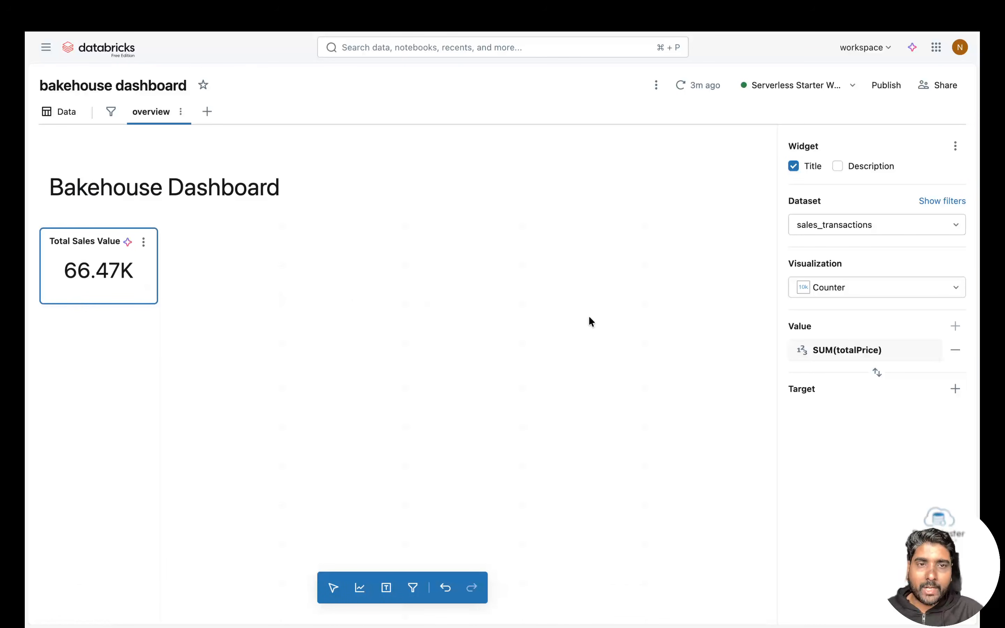
- Try the Bar and Area visualizations on the Total Sales Value widget and restore it to Counter
click(956, 288)
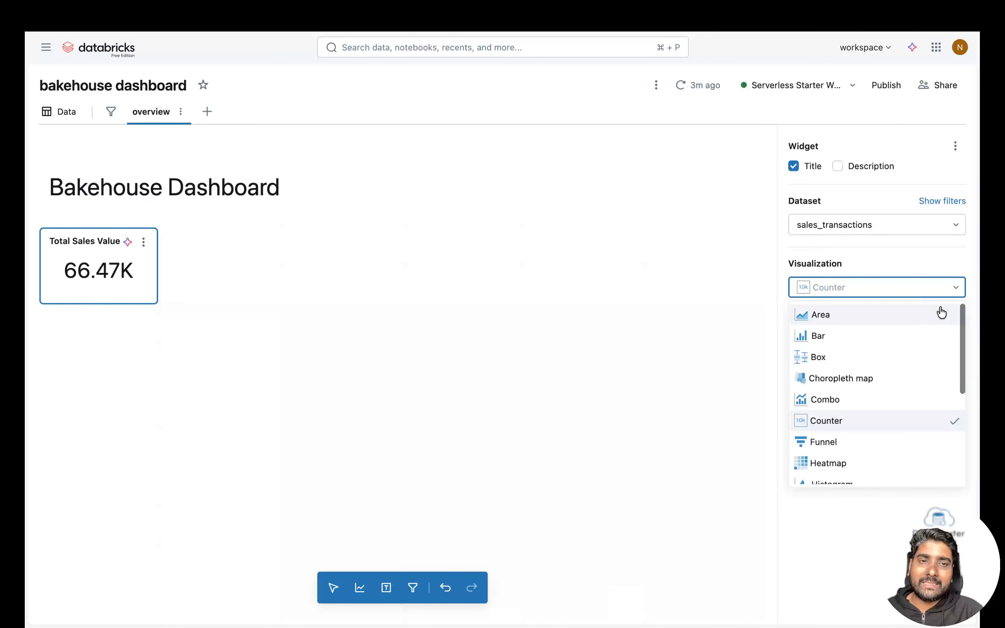
click(920, 335)
click(927, 294)
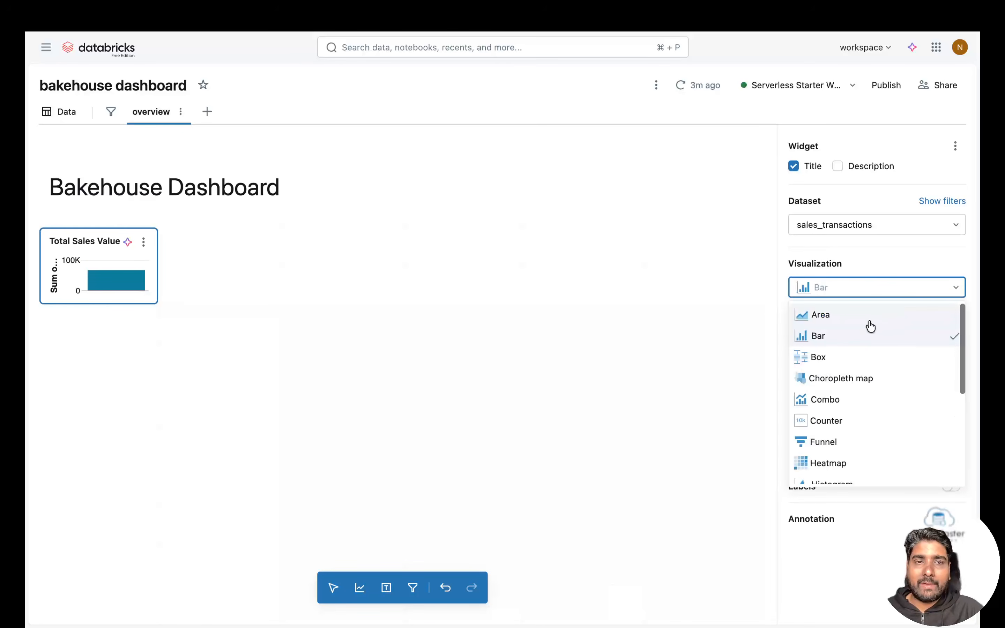
click(860, 318)
click(876, 292)
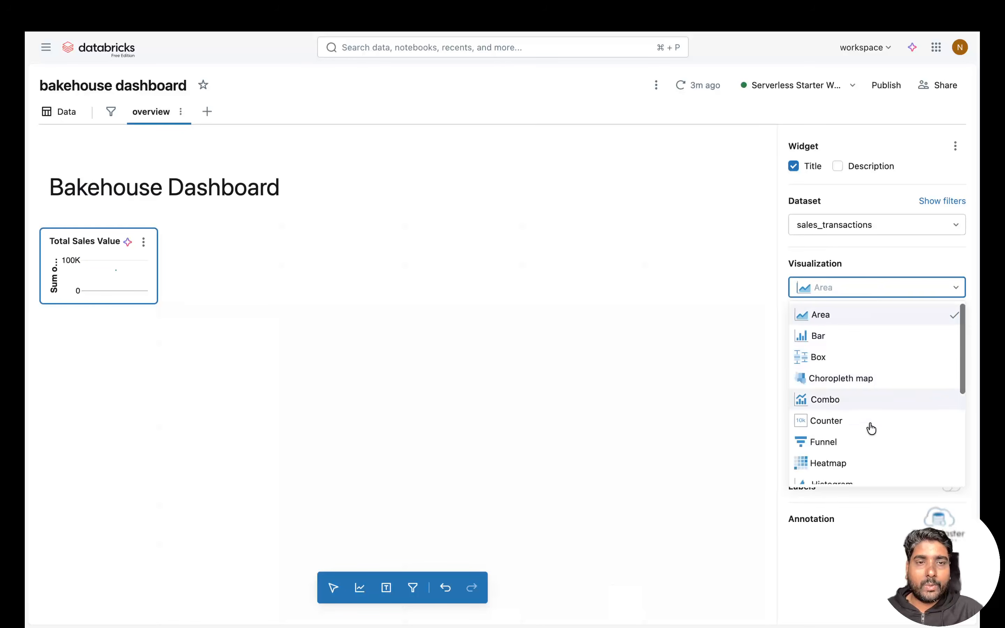
click(846, 421)
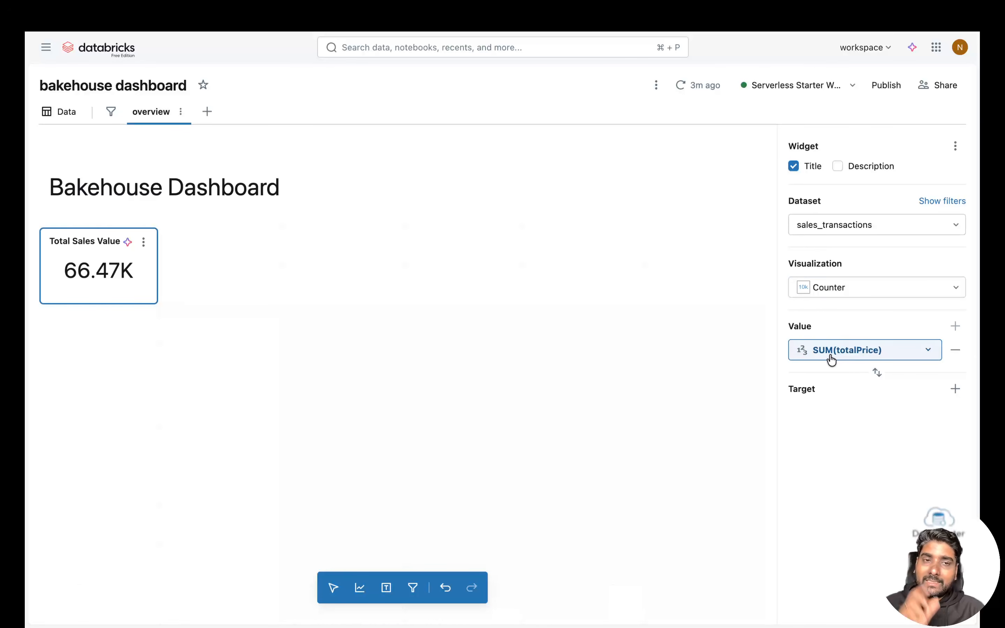
click(342, 369)
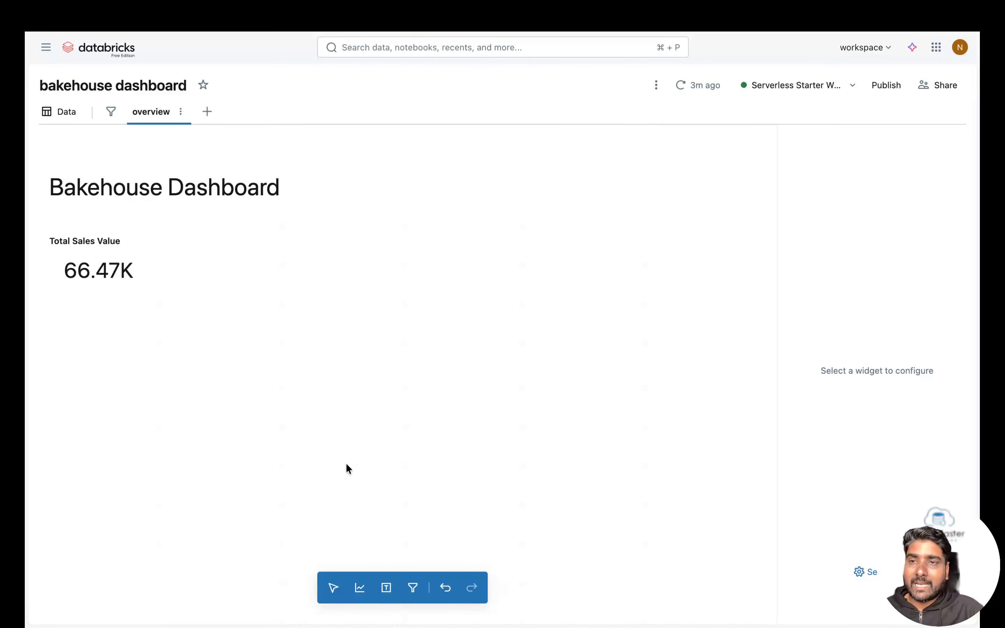
- Add a visualization beside the Total Sales Value counter using the assistant prompt "paymentMethod vs totalPrice in bar chart" and accept the result
click(358, 596)
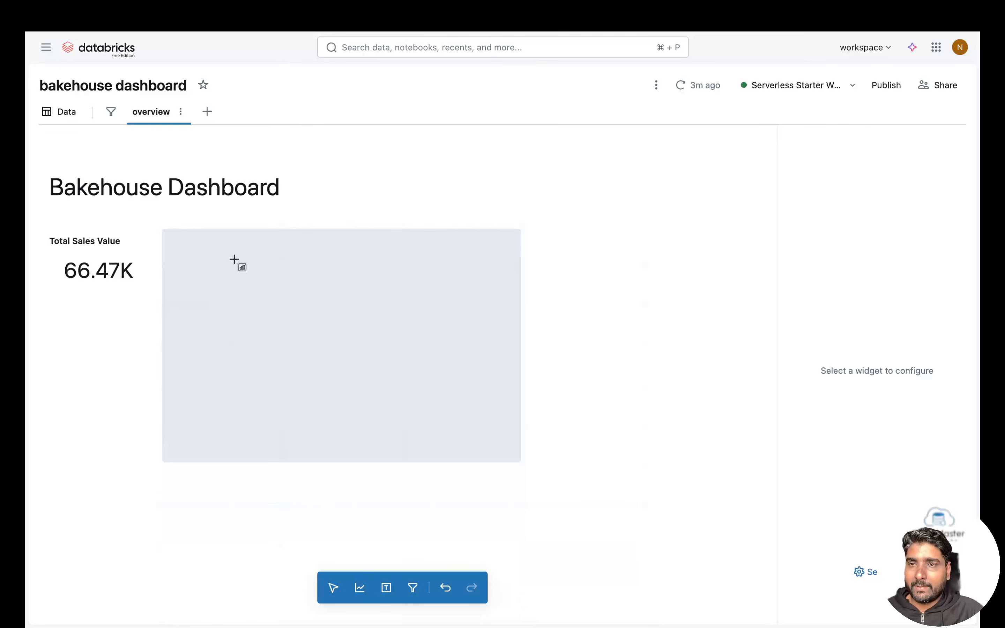
click(234, 261)
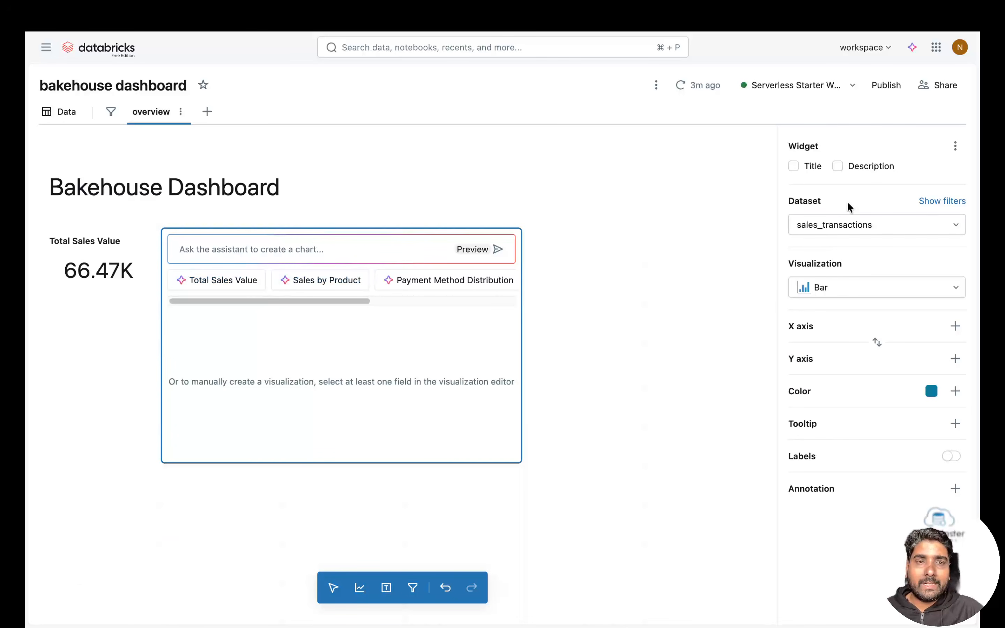
click(260, 249)
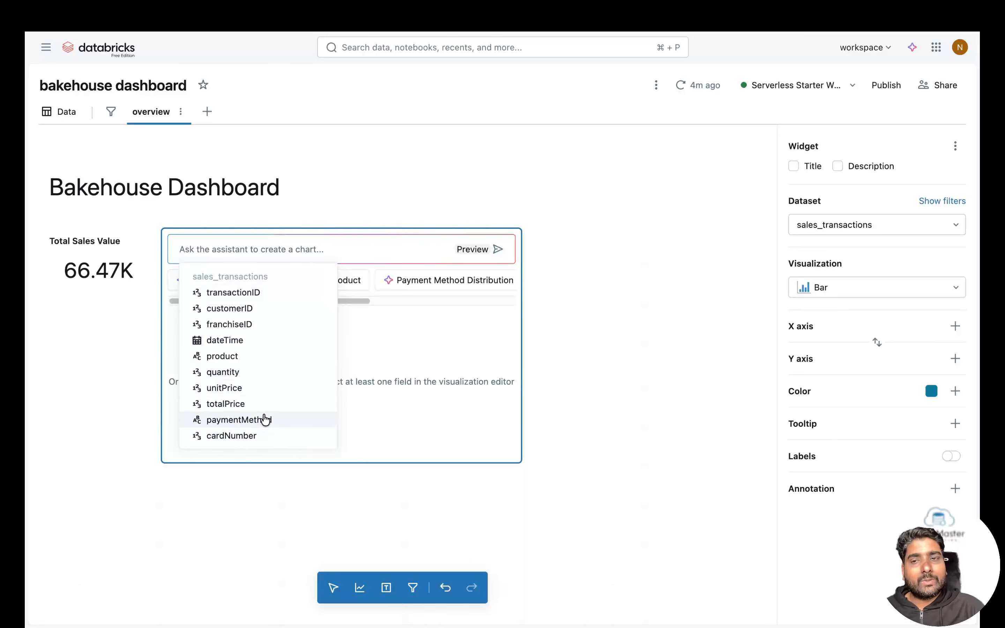
click(240, 421)
click(304, 251)
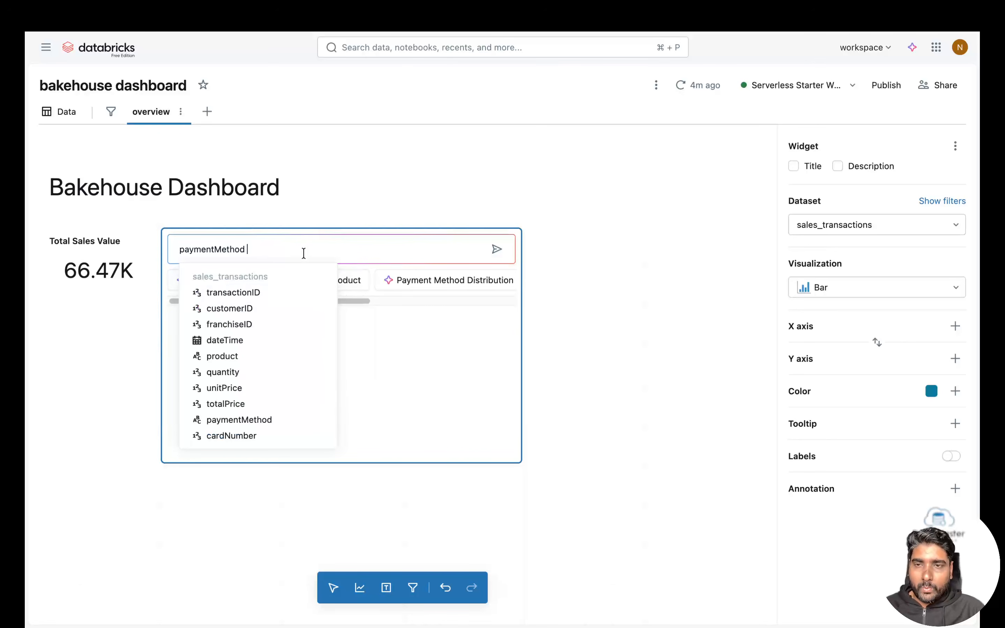
text(vs)
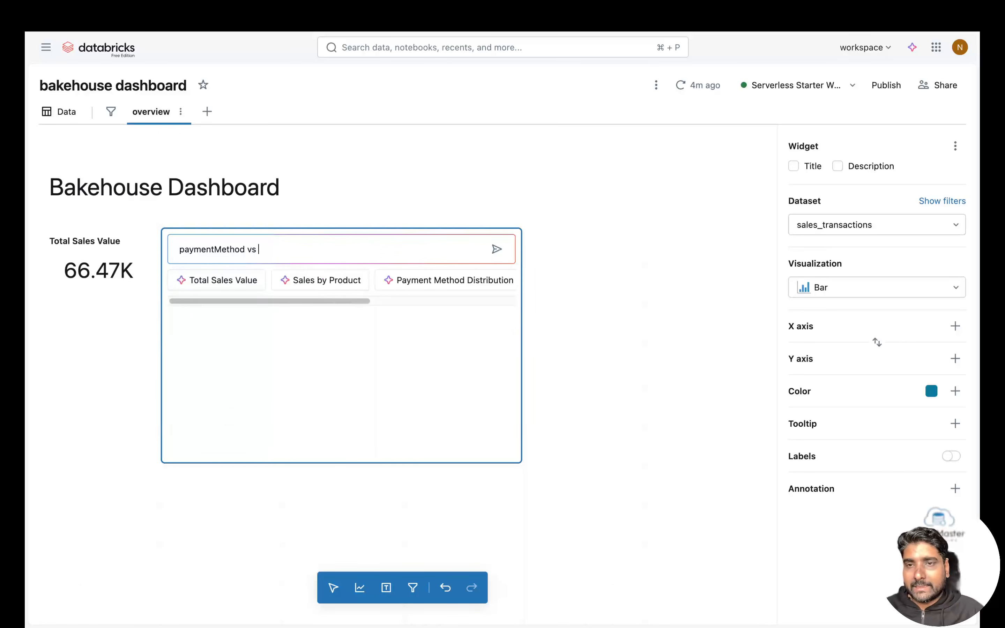
click(227, 404)
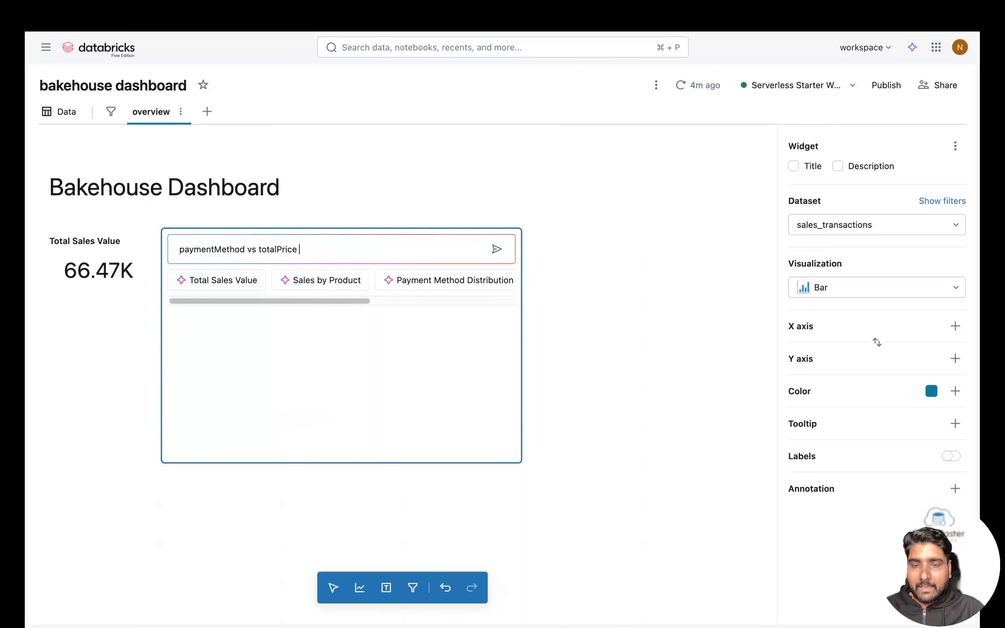
text(in bar chart)
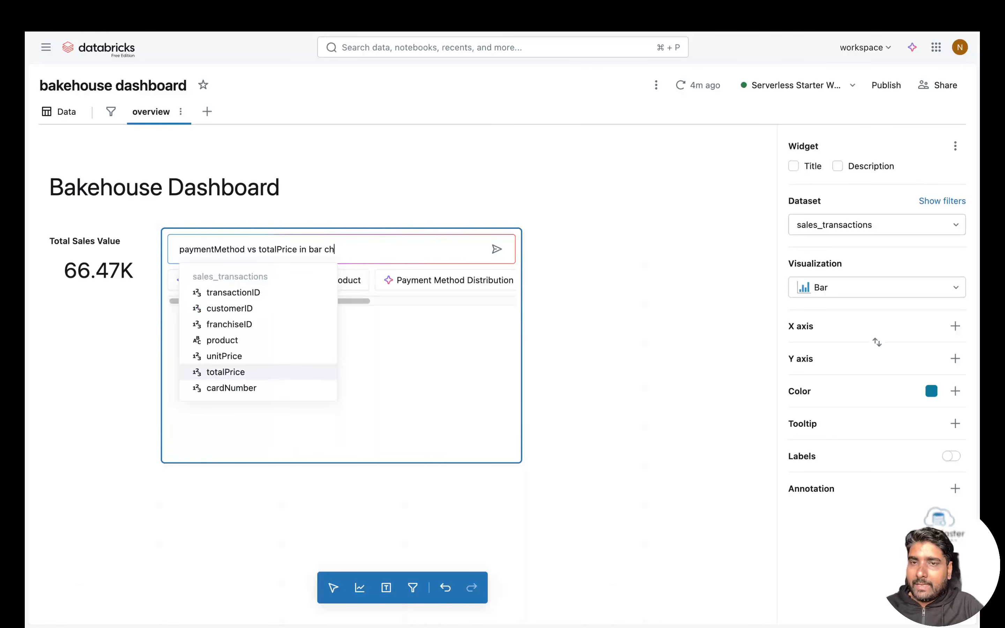
key(Return)
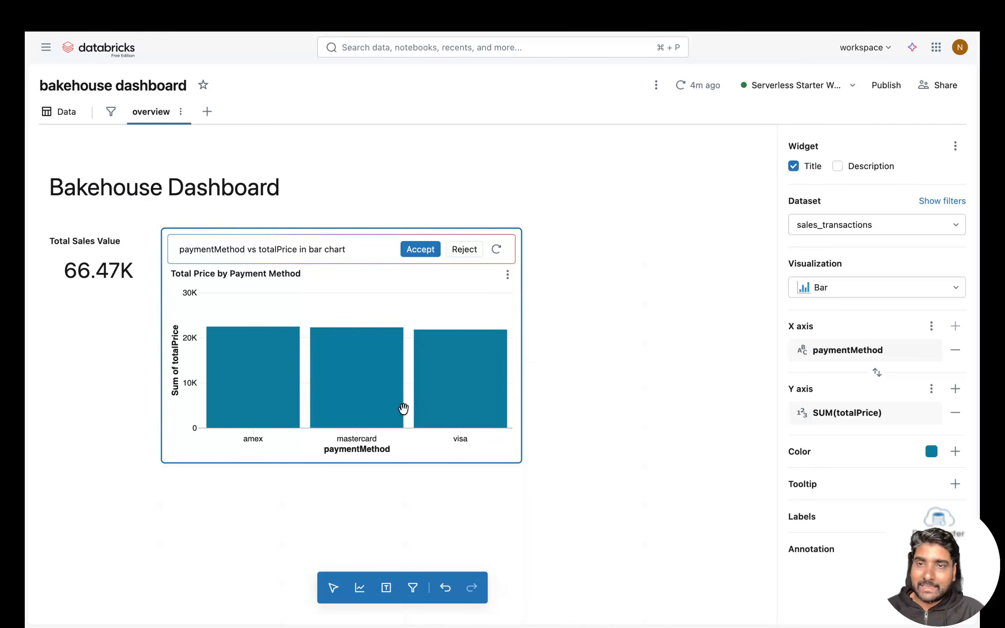
click(419, 249)
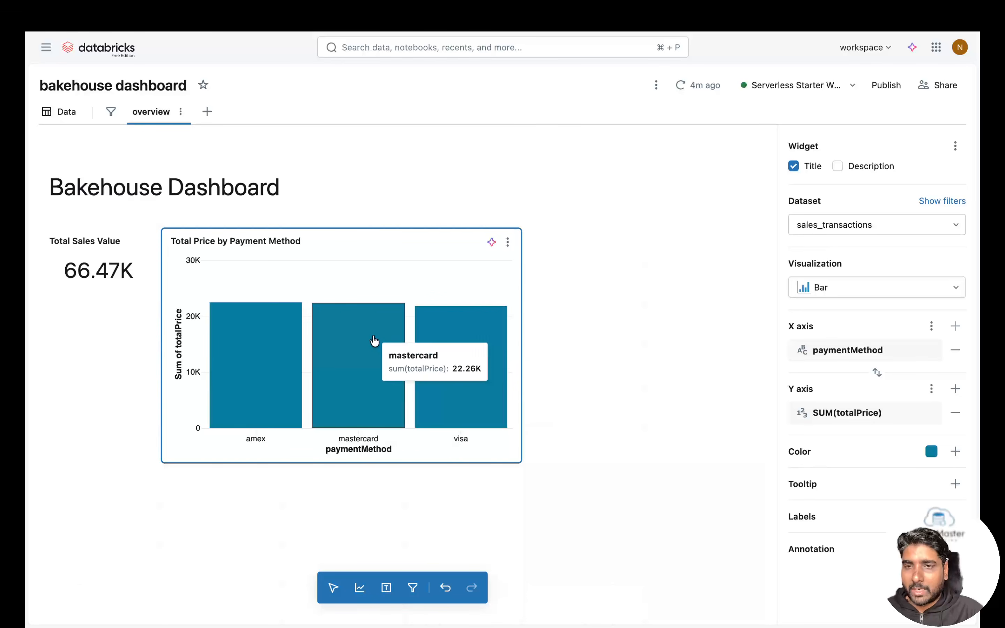
- Change the Total Price by Payment Method chart's visualization type to Pie and inspect its slices
click(951, 286)
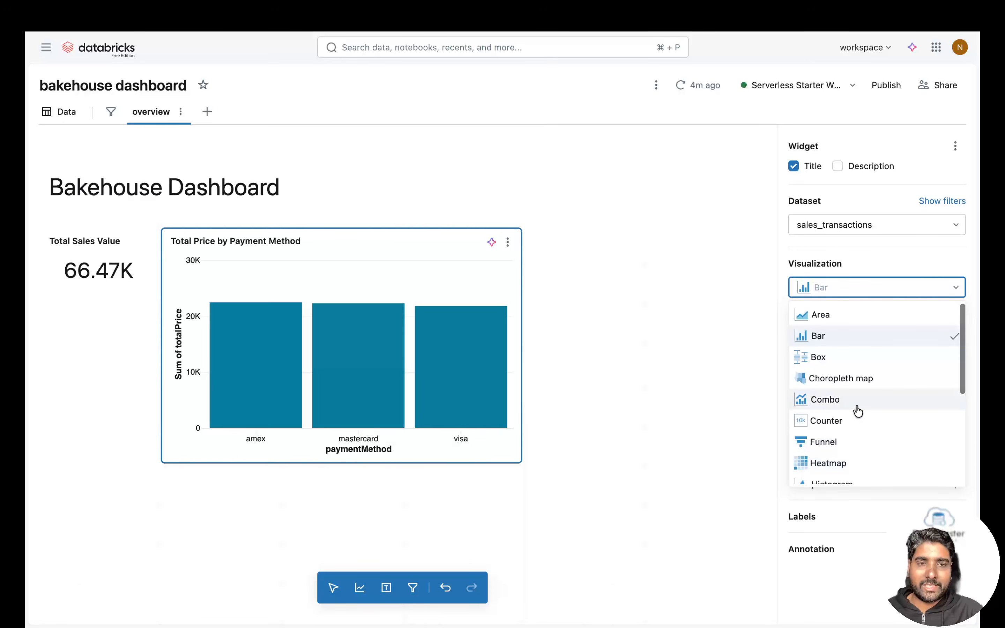
scroll(857, 441, down, 2)
scroll(857, 446, down, 3)
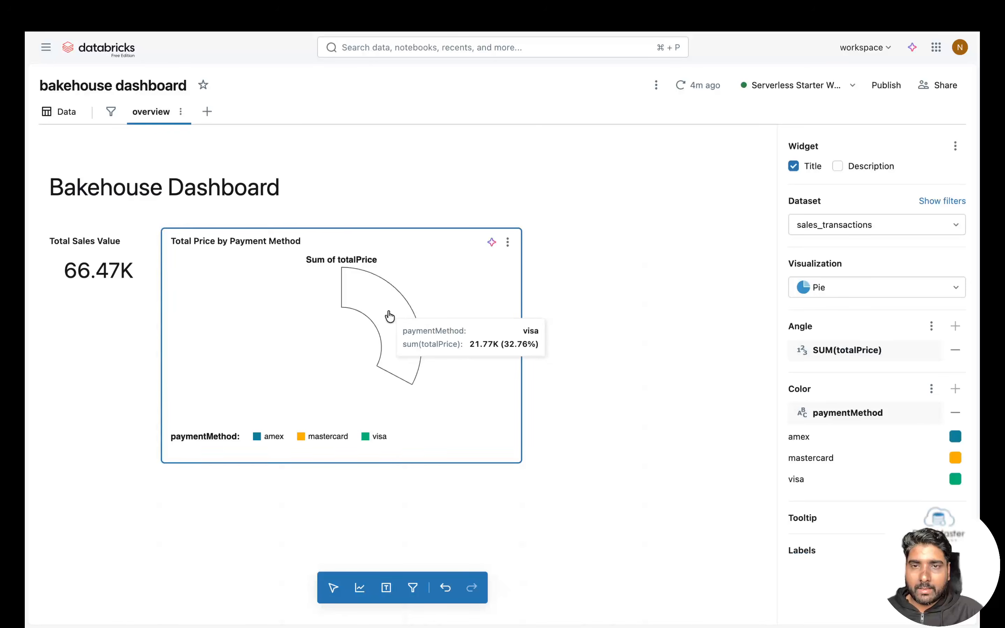
click(390, 315)
click(295, 357)
click(365, 353)
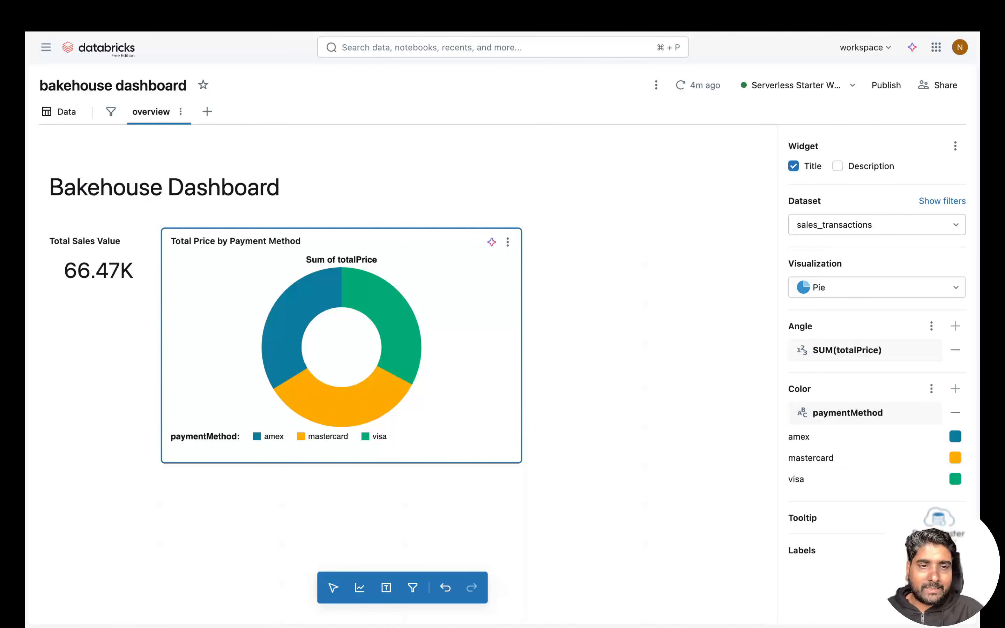
- Move the payment method pie chart directly below the Total Sales Value counter and make it slightly taller
click(525, 399)
drag(481, 325, 354, 404)
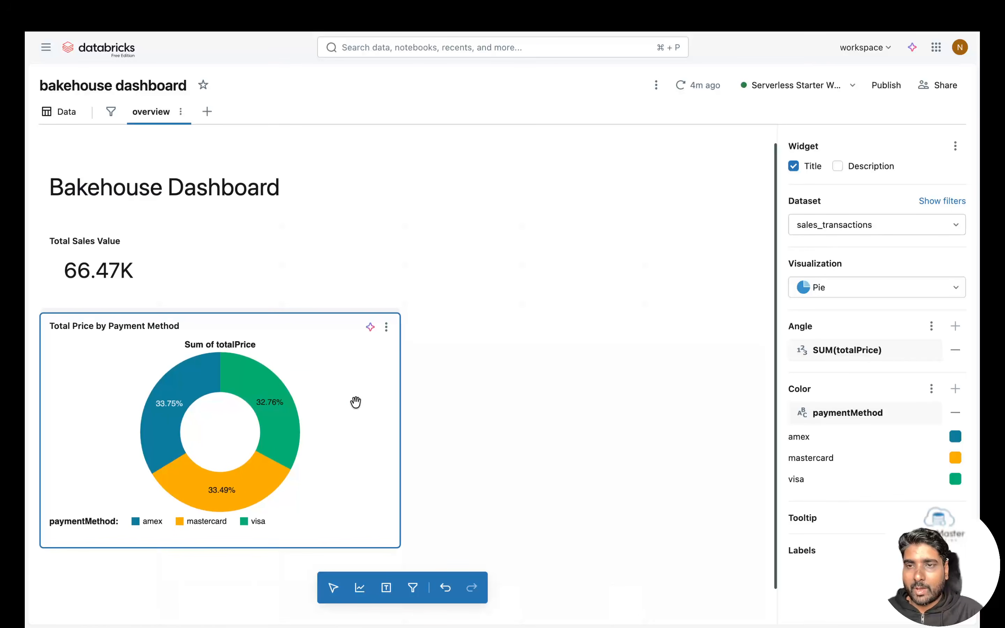
drag(394, 317, 373, 325)
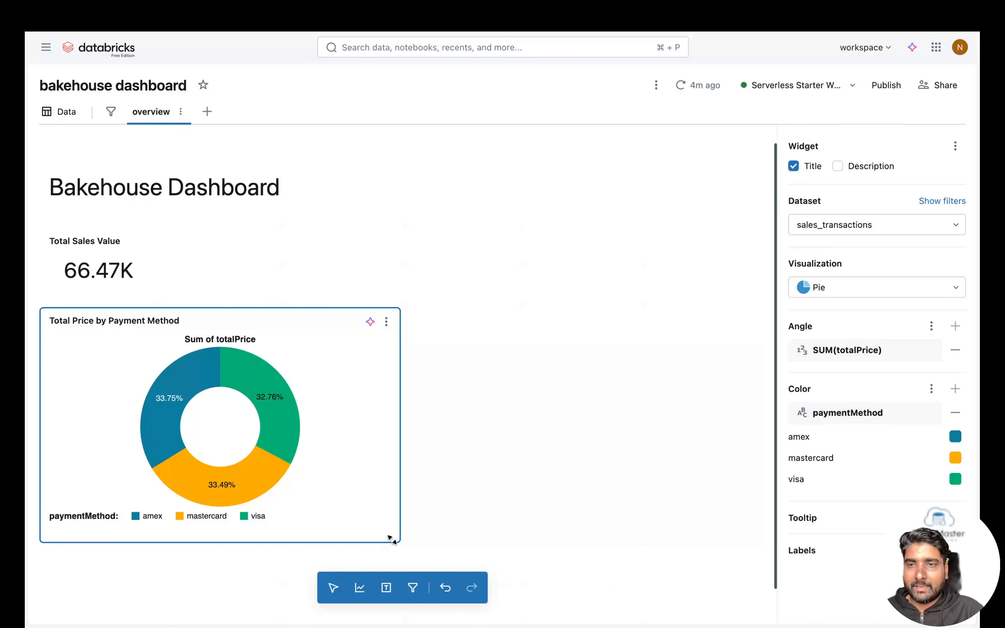
drag(392, 540, 395, 578)
click(483, 470)
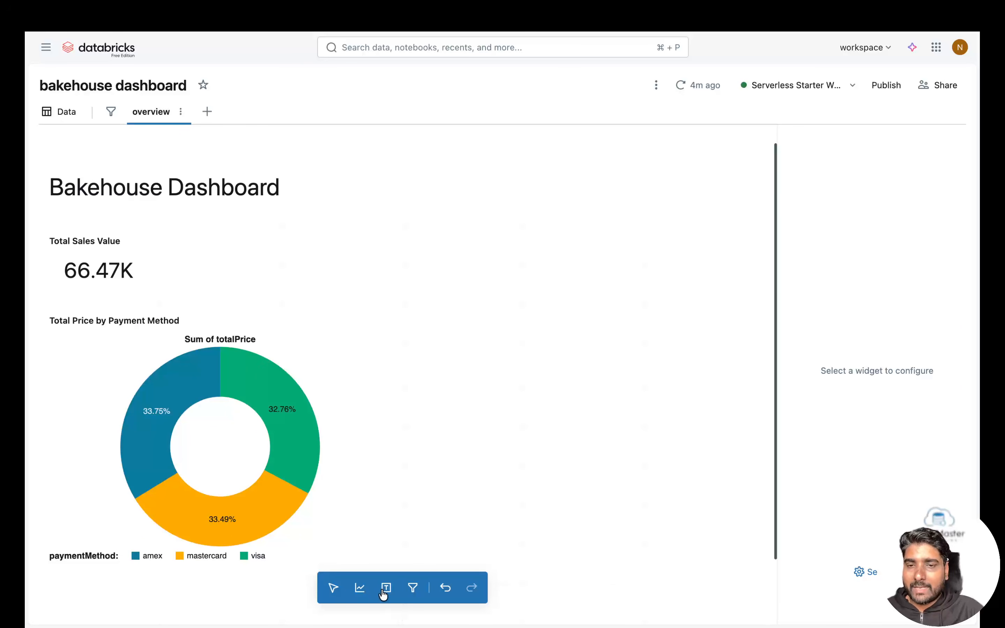
- Add a visualization beside the payment method pie chart using the sales_franchises dataset, accept the suggested "Franchise Distribution by Country" chart, and show its labels
click(360, 588)
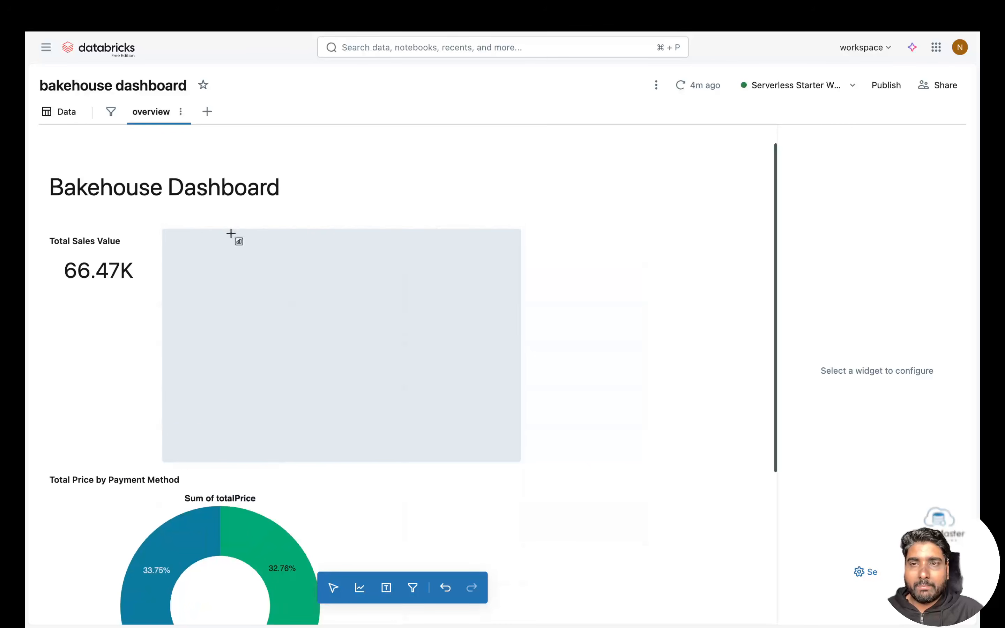
click(448, 238)
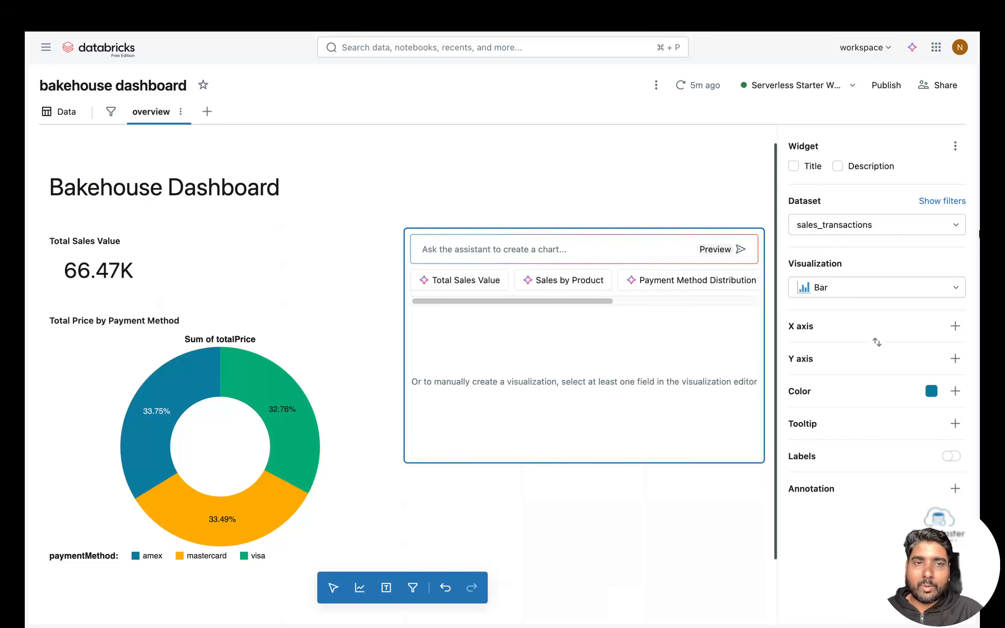
click(936, 229)
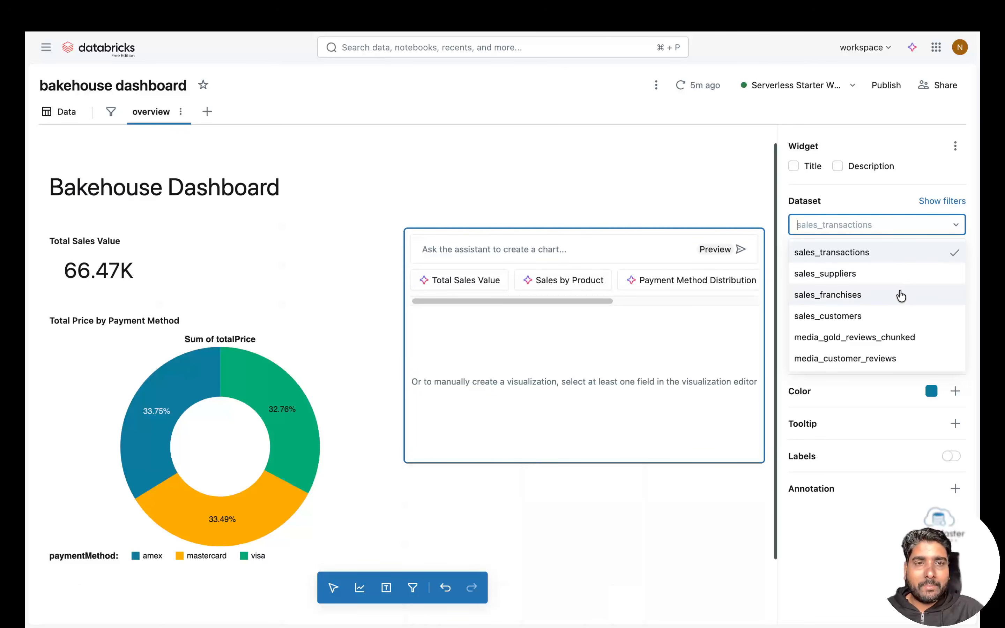
click(831, 296)
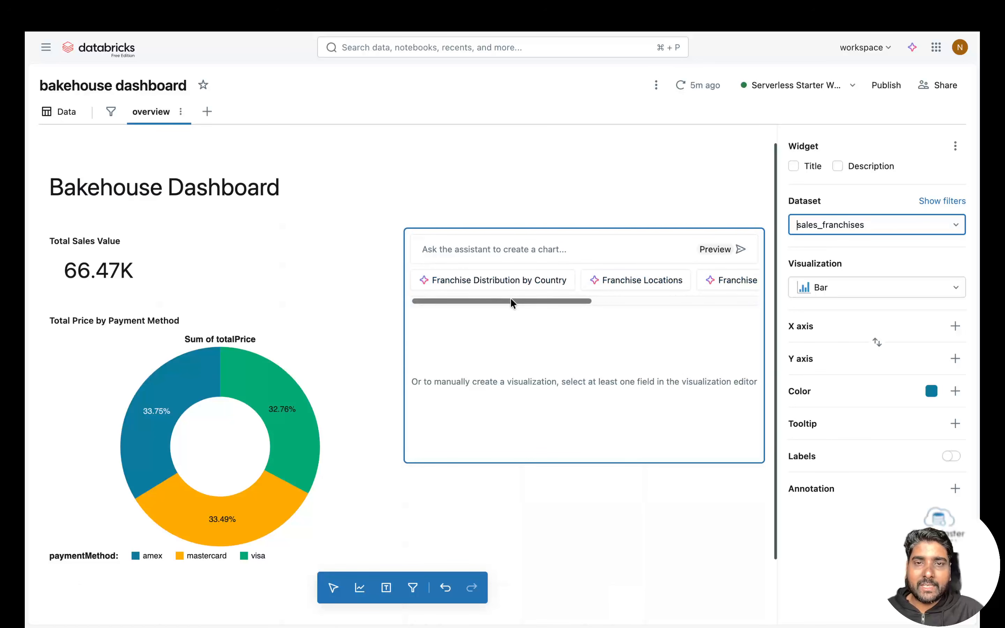
click(440, 289)
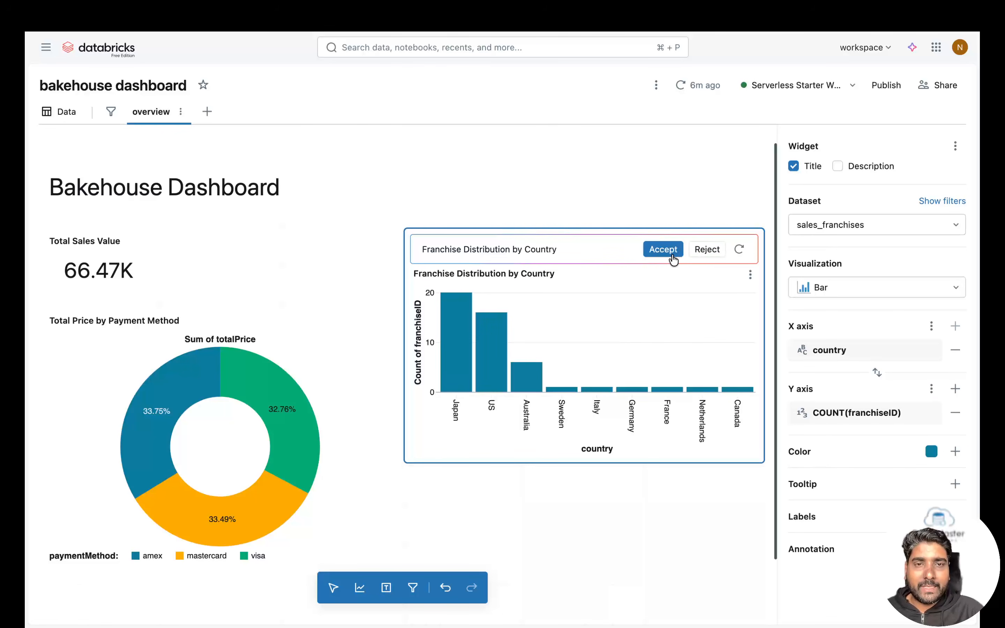
click(663, 249)
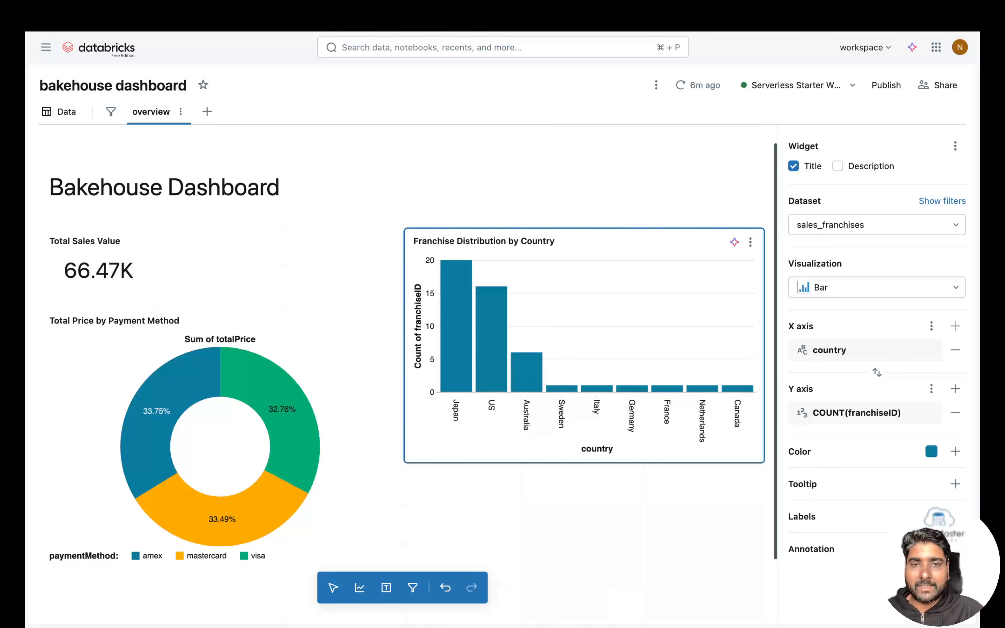
mouse_move(457, 262)
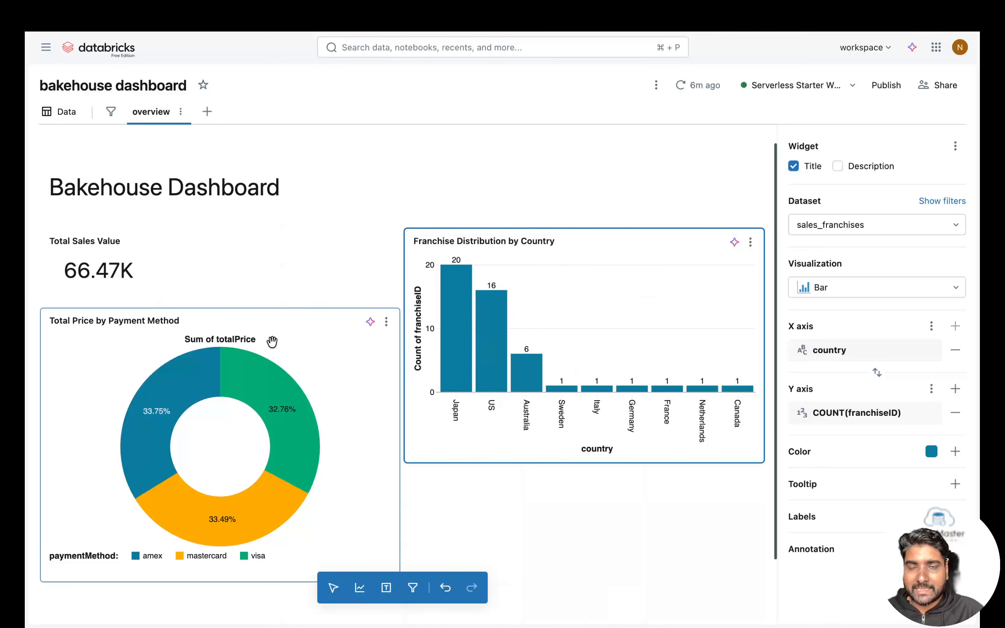
- Move the Franchise Distribution by Country chart down so it lines up with the payment method pie chart
drag(328, 348, 597, 399)
drag(379, 464, 300, 339)
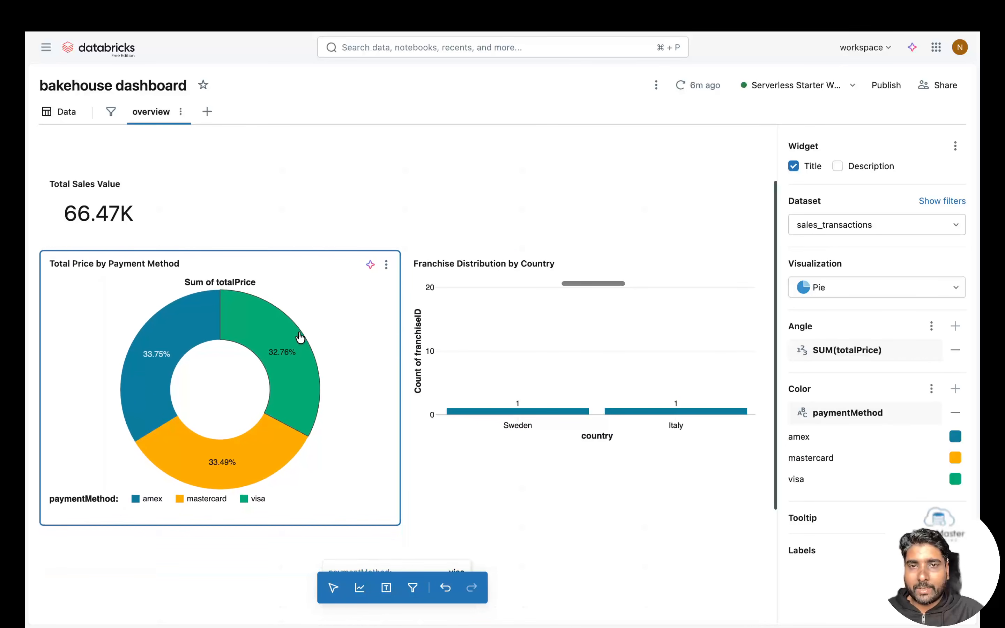
- Try cross-filtering the overview page by the pie chart's visa slice and clear the filter
click(300, 338)
click(577, 359)
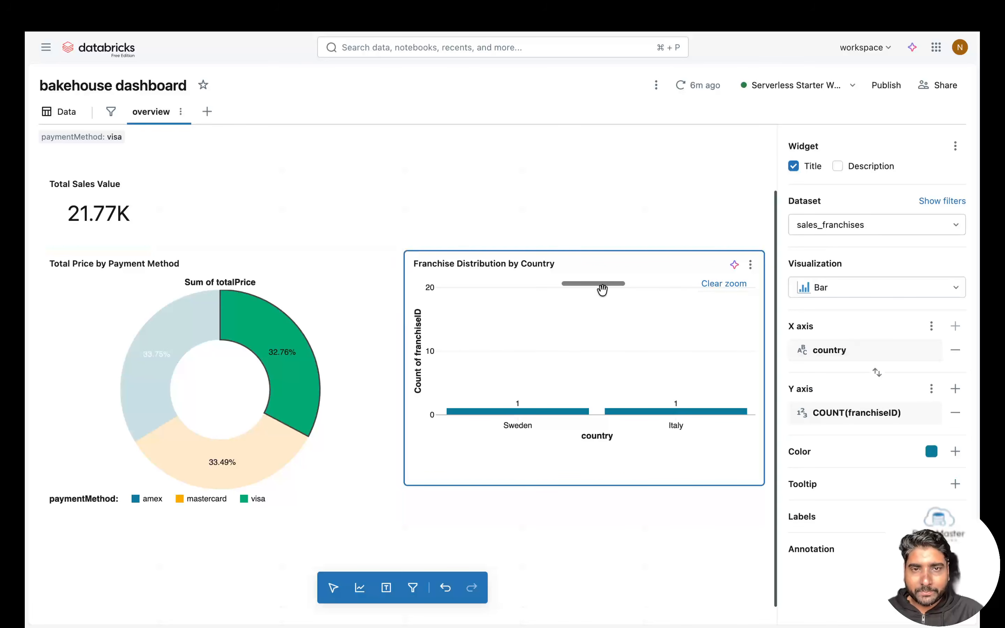
click(287, 342)
click(529, 332)
click(301, 357)
click(278, 346)
click(424, 204)
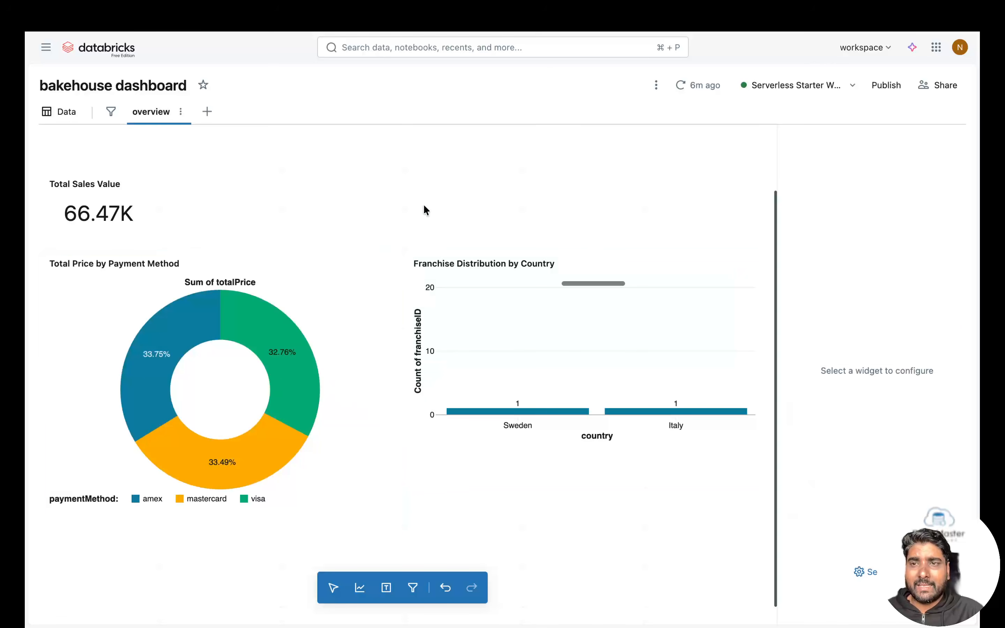
- Clear the zoom on the Franchise Distribution by Country chart and deselect it
click(713, 291)
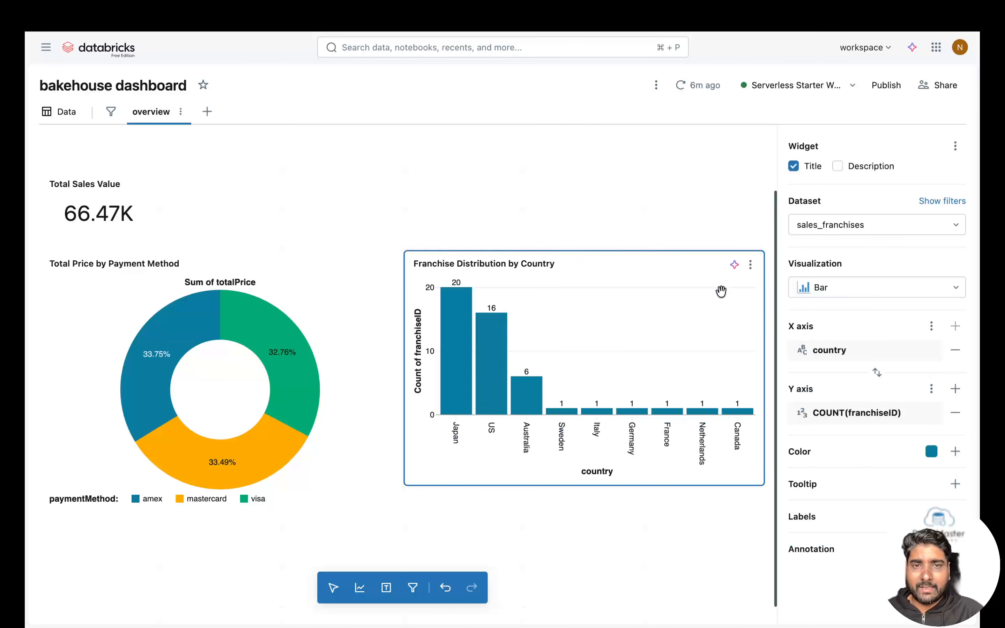
click(296, 205)
scroll(355, 250, up, 1)
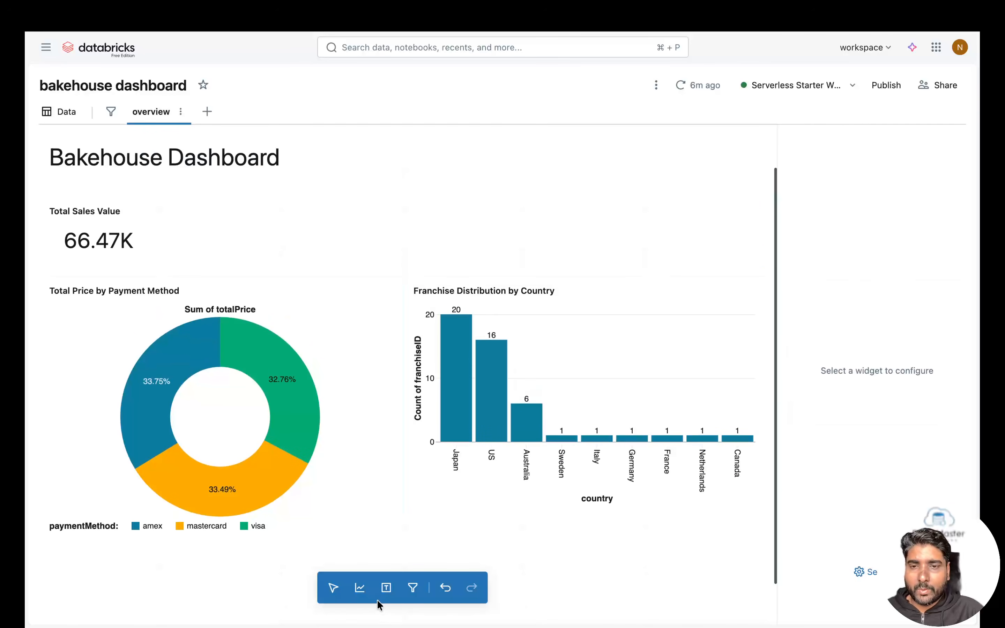
- Place a short visualization widget beside the Total Sales Value counter and set its dataset to sales_customers
click(360, 594)
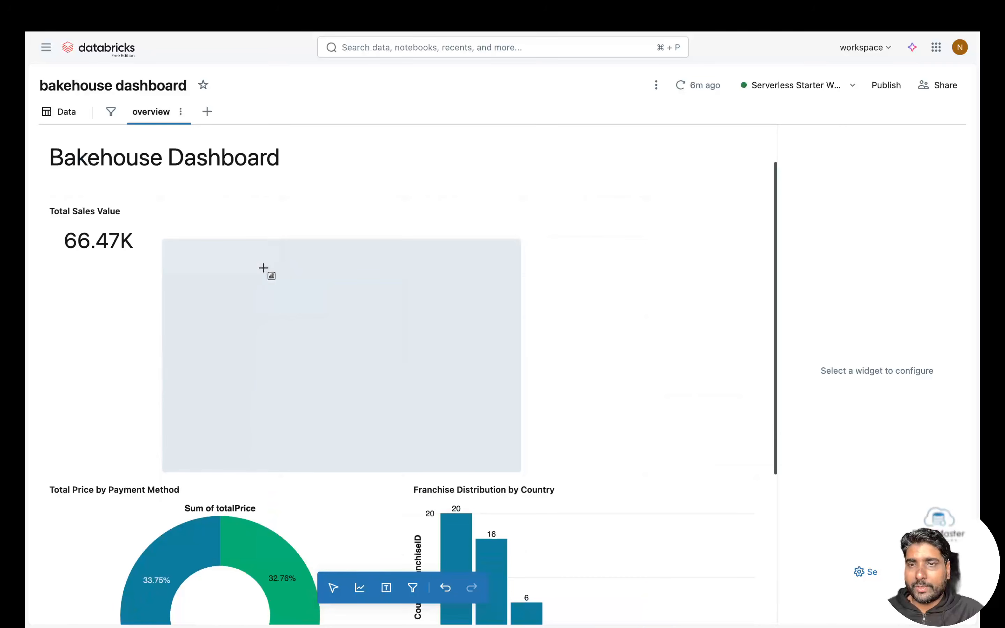
click(225, 227)
drag(511, 426, 514, 272)
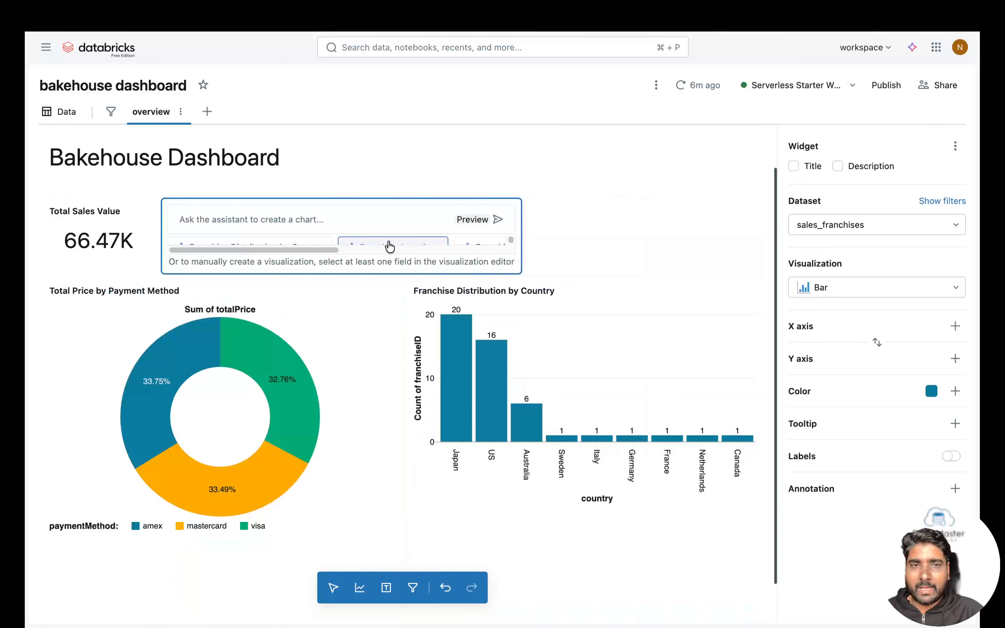
click(791, 228)
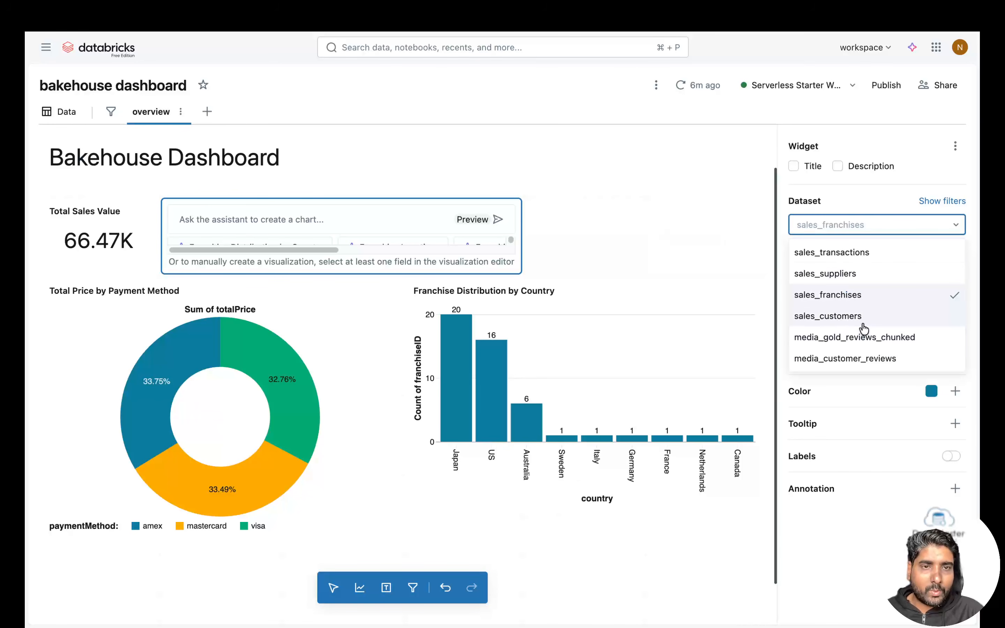
click(833, 320)
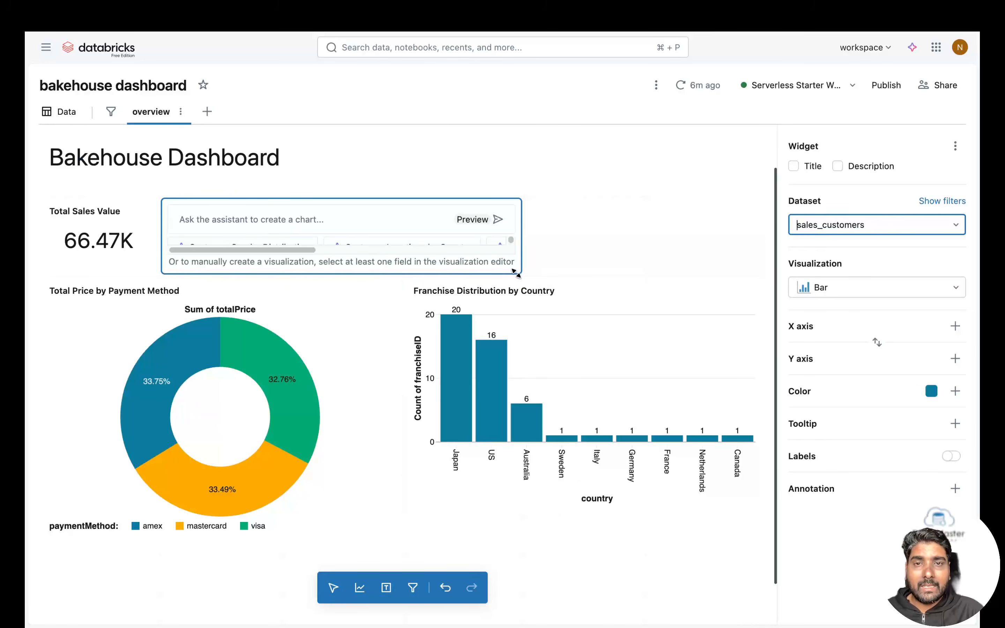
drag(515, 273, 517, 312)
scroll(293, 273, right, 3)
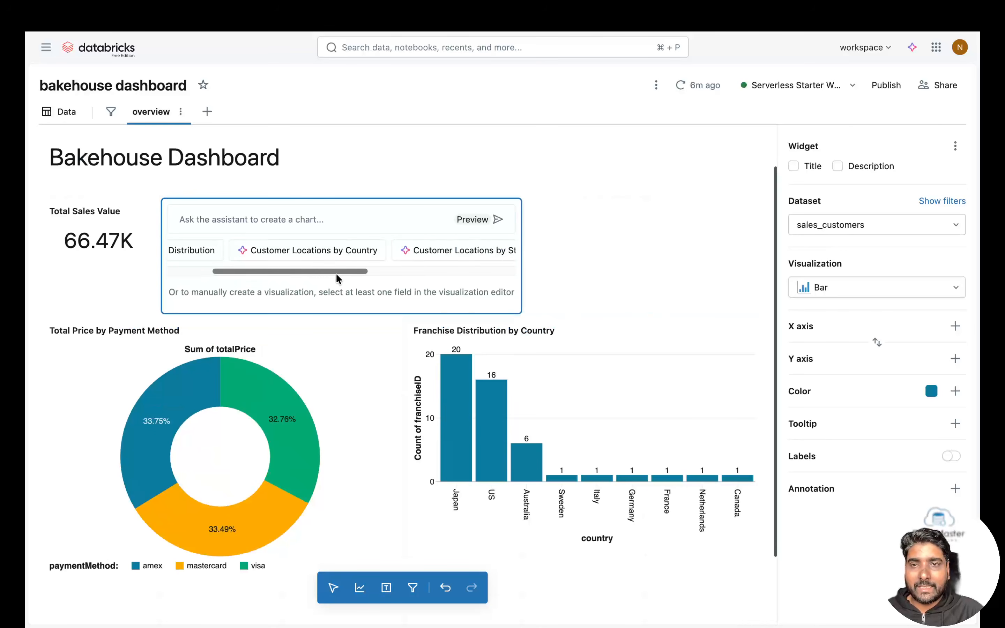
scroll(348, 275, right, 2)
scroll(456, 283, left, 5)
- Generate a counter with the assistant prompt "count of customer", accept it, and shrink it to about the size of the Total Sales Value counter
click(266, 225)
text(count of )
text(custer)
text(iomn)
key(BackSpace)
text(ome)
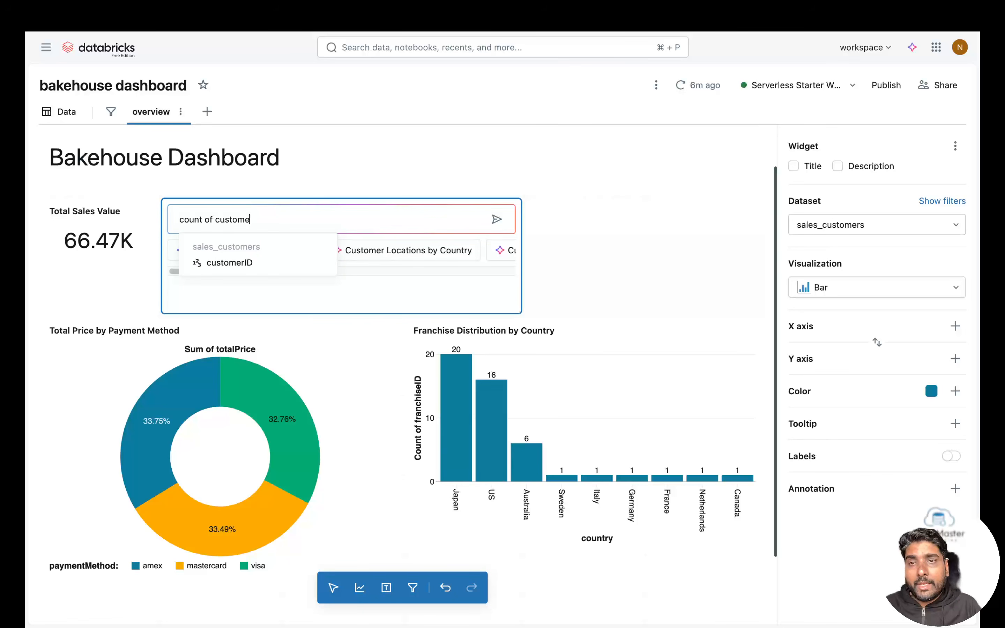
text(r)
key(Return)
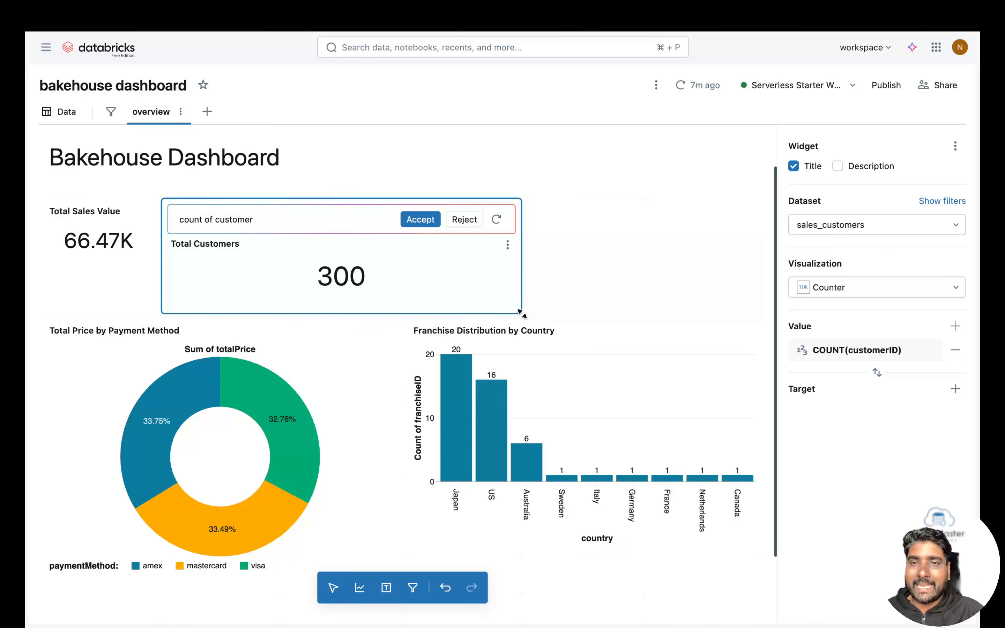
click(420, 220)
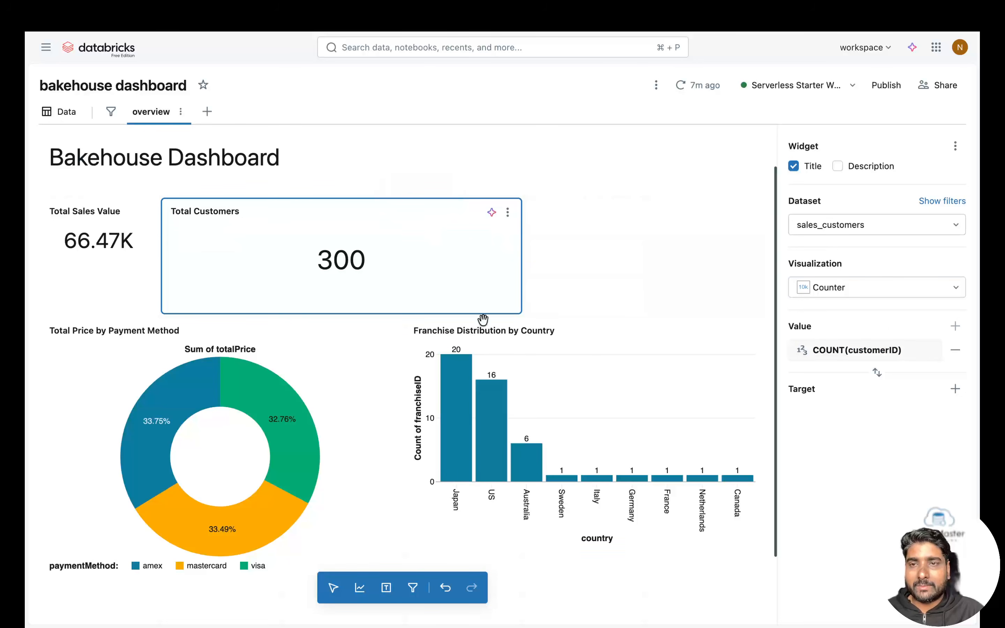
drag(515, 312, 269, 265)
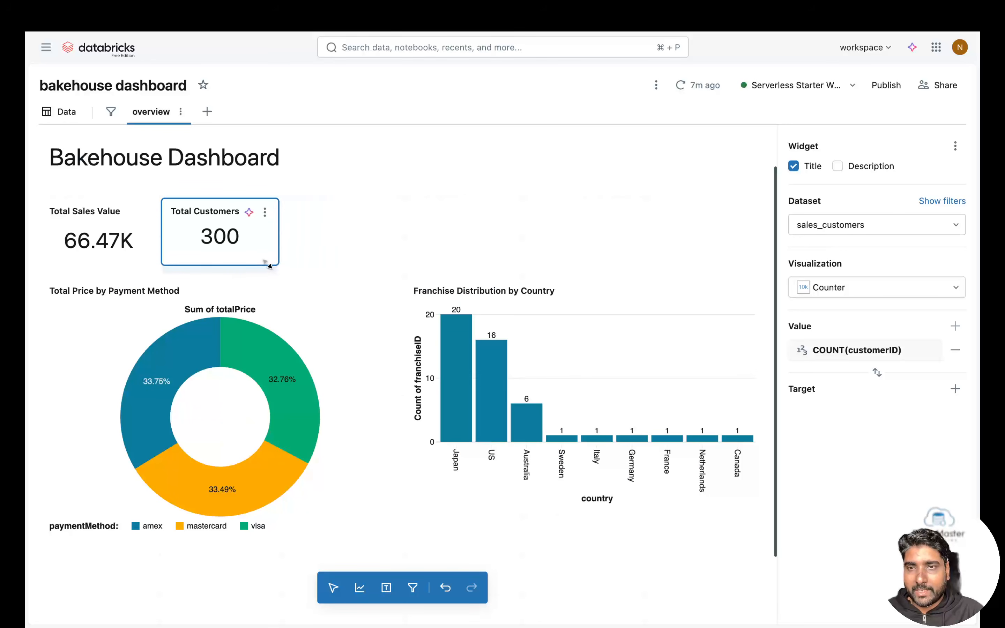
click(407, 245)
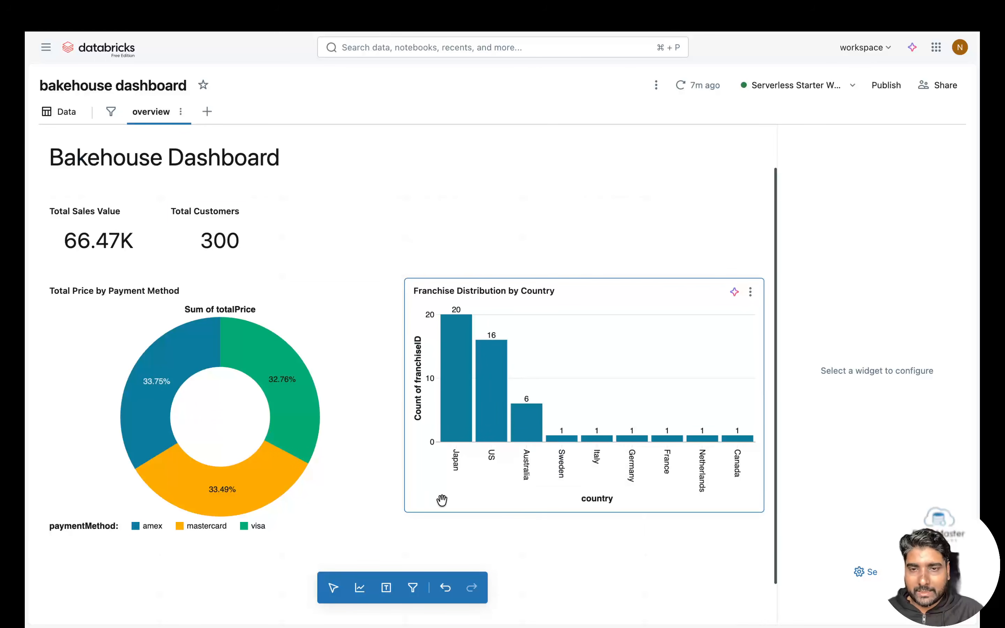
- Shorten the Total Price by Payment Method pie chart to match the height of the franchise chart
click(366, 532)
drag(394, 549, 398, 514)
click(526, 558)
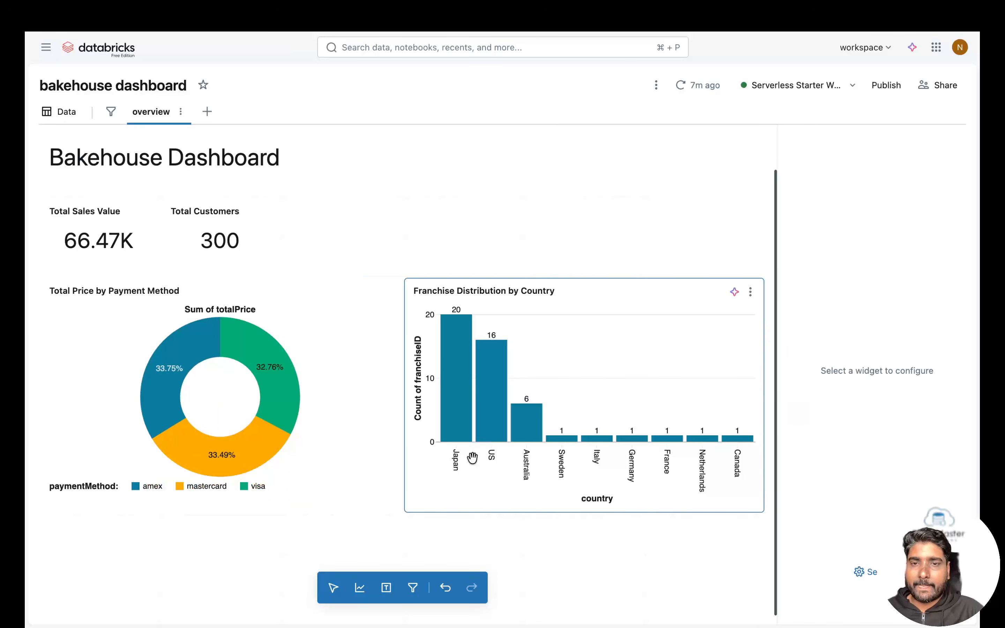
- Add a visualization below the payment method pie chart from sales_customers using the suggested "Customer Locations by Country" prompt
scroll(449, 559, down, 1)
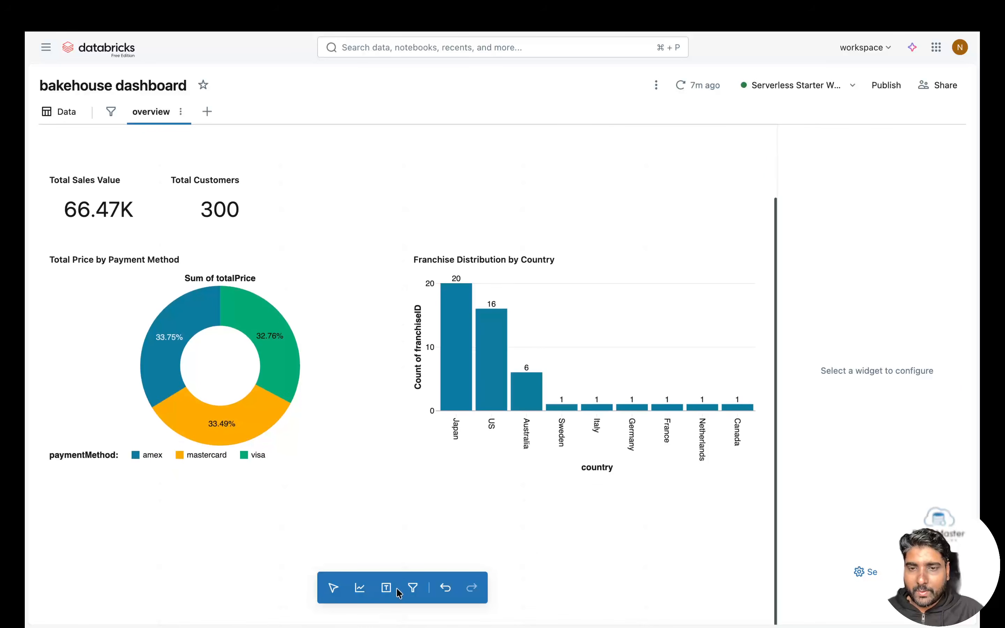
click(360, 588)
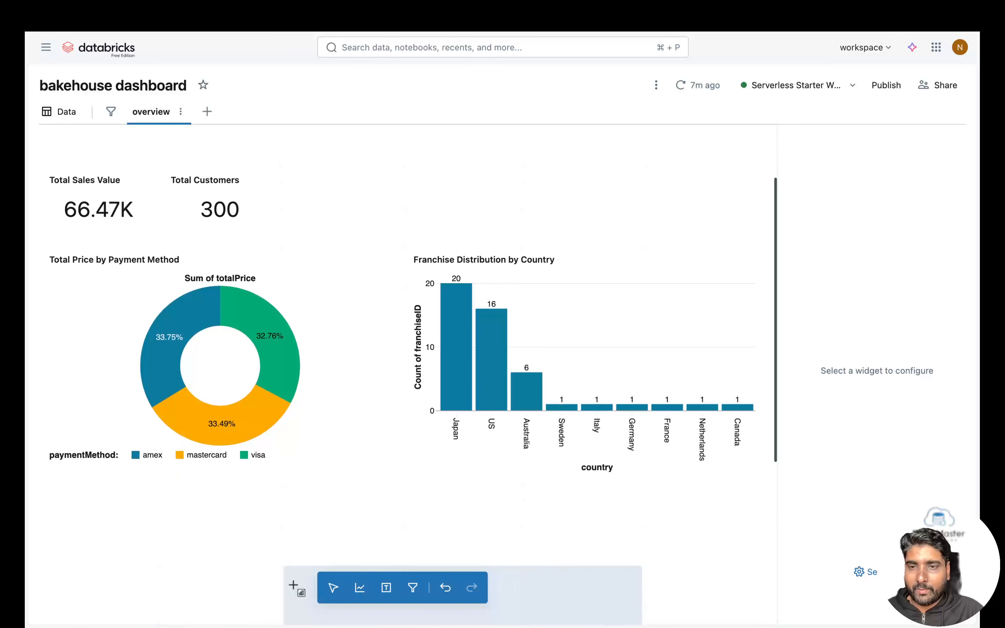
click(108, 521)
scroll(330, 520, down, 5)
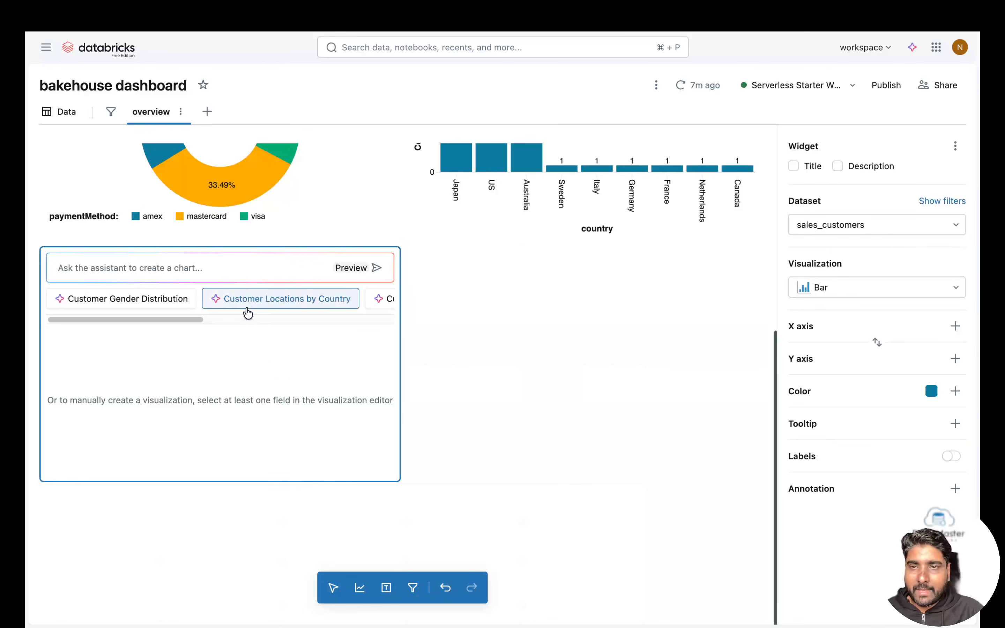
click(241, 268)
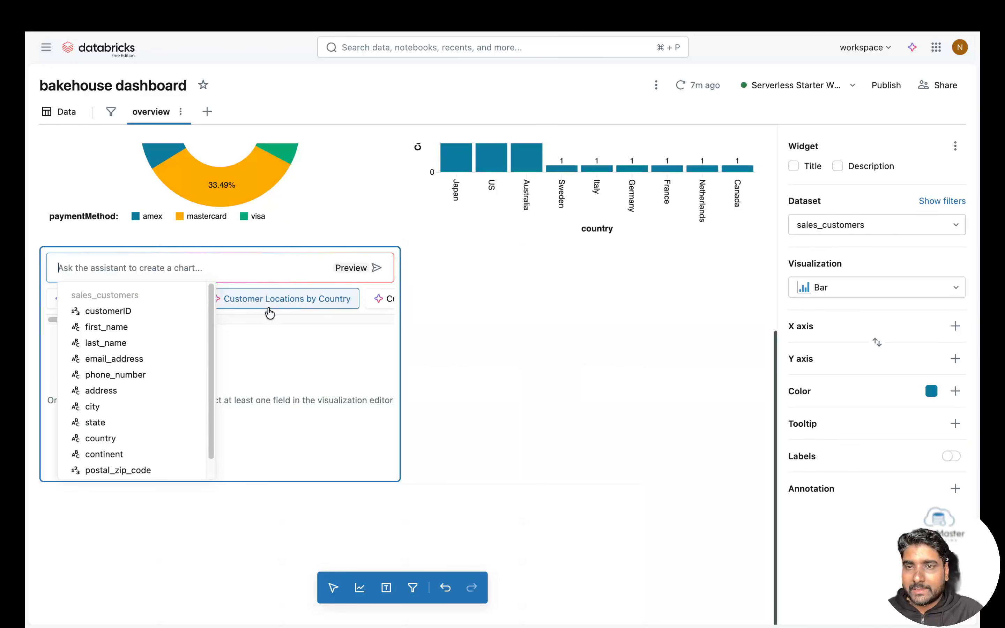
scroll(166, 423, down, 1)
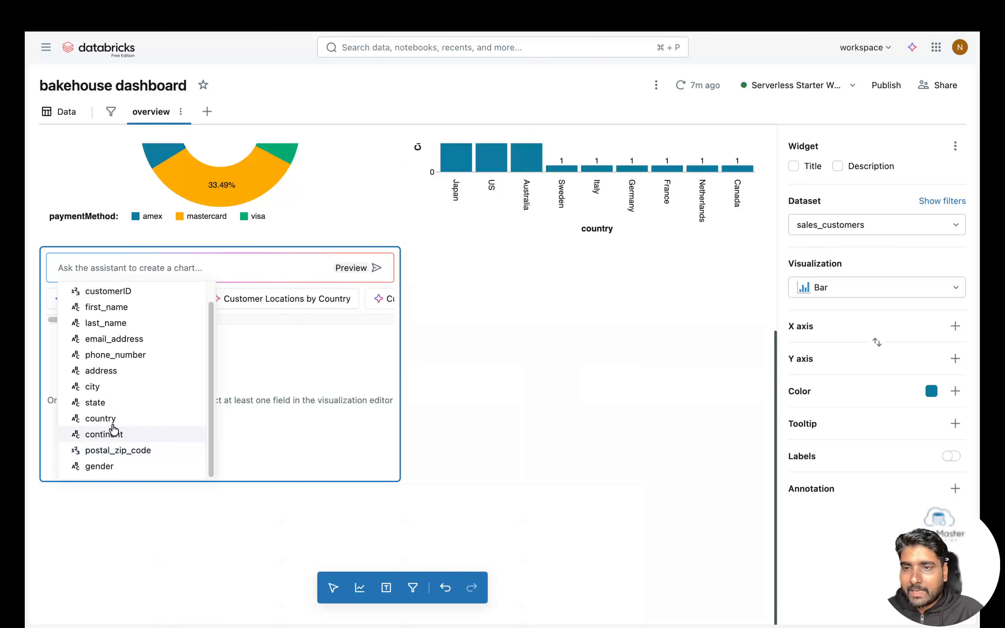
click(285, 306)
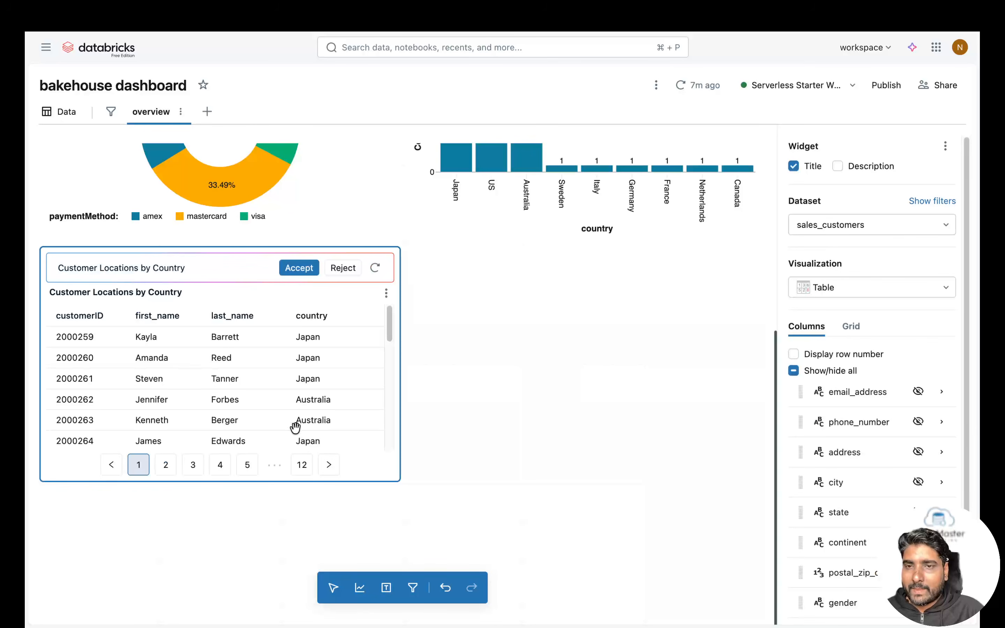
mouse_move(398, 480)
mouse_down()
mouse_move(628, 532)
mouse_move(339, 543)
mouse_move(307, 529)
mouse_move(391, 493)
mouse_up()
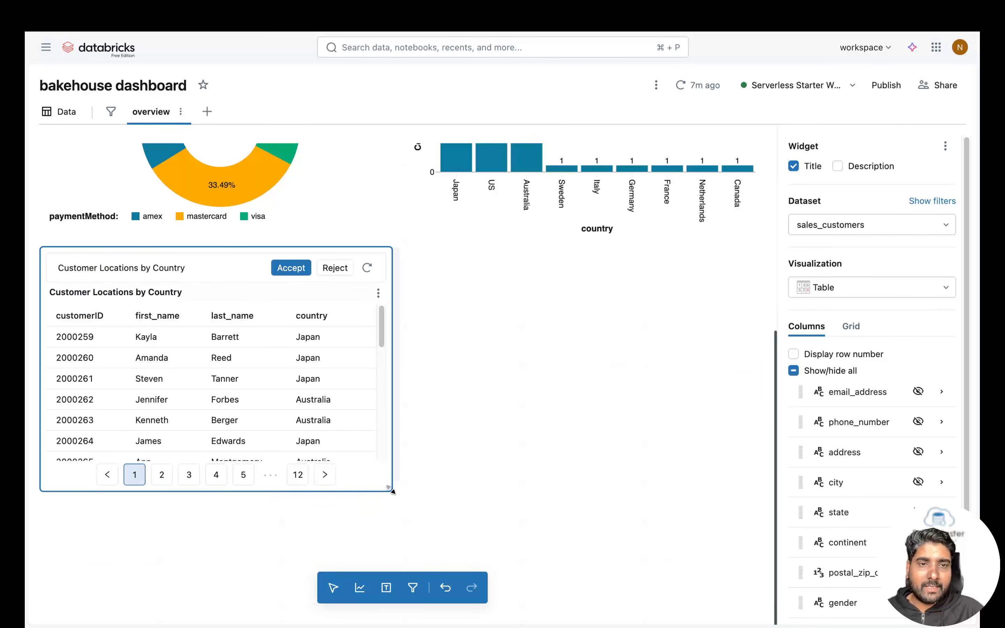
- Change the Customer Locations by Country widget's visualization type to Choropleth map
click(868, 288)
scroll(876, 419, down, 2)
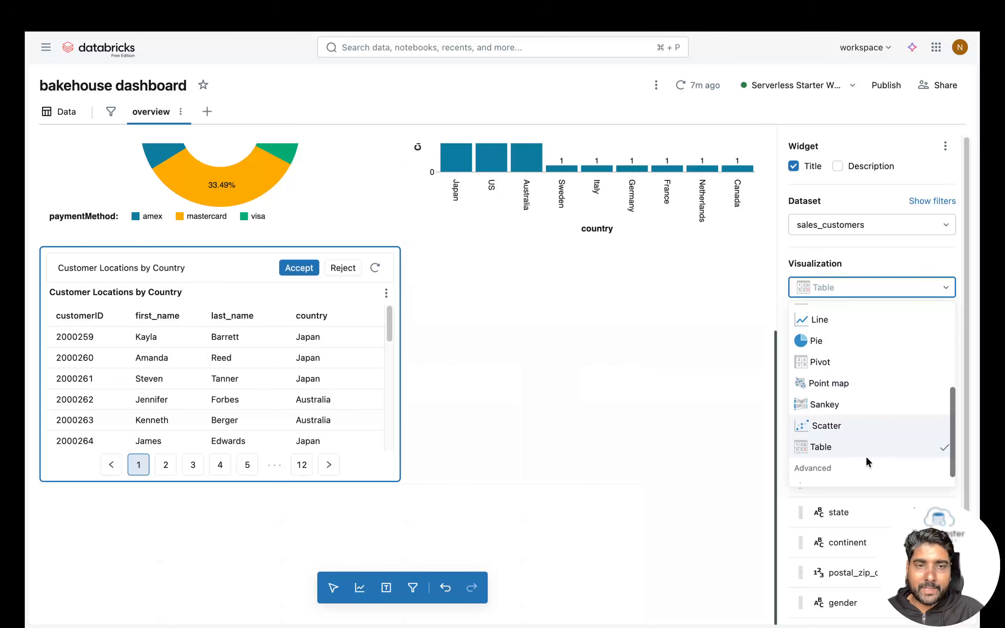
scroll(867, 462, down, 1)
click(829, 376)
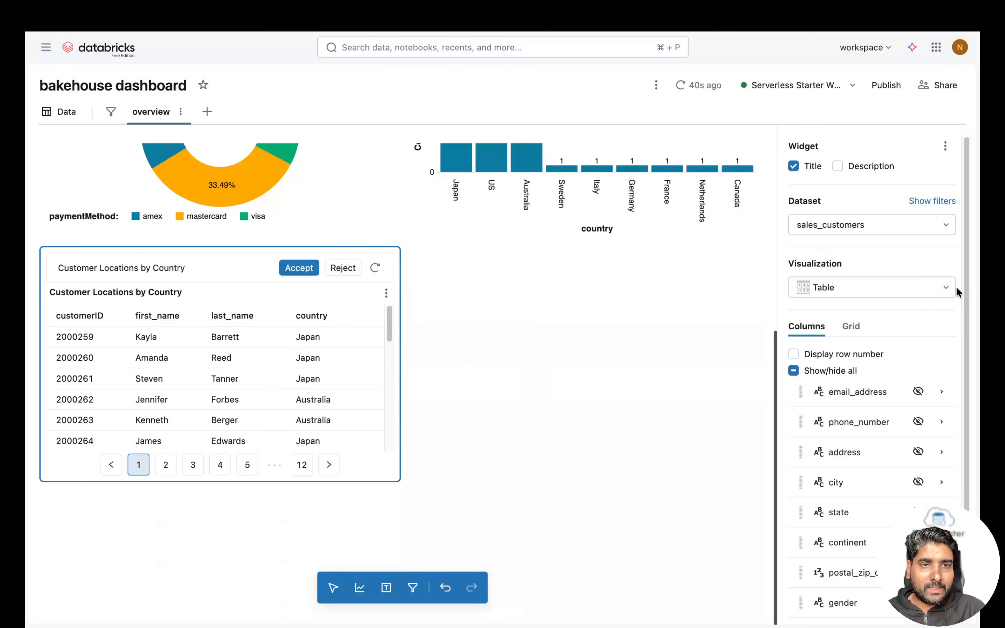
click(934, 295)
scroll(881, 365, up, 1)
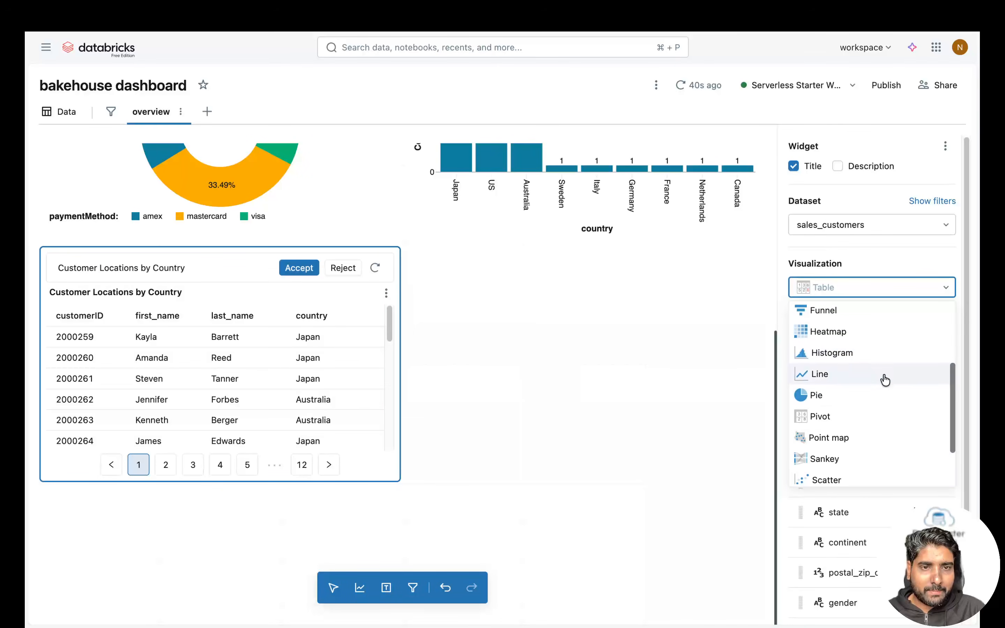
scroll(883, 386, up, 1)
scroll(871, 383, up, 3)
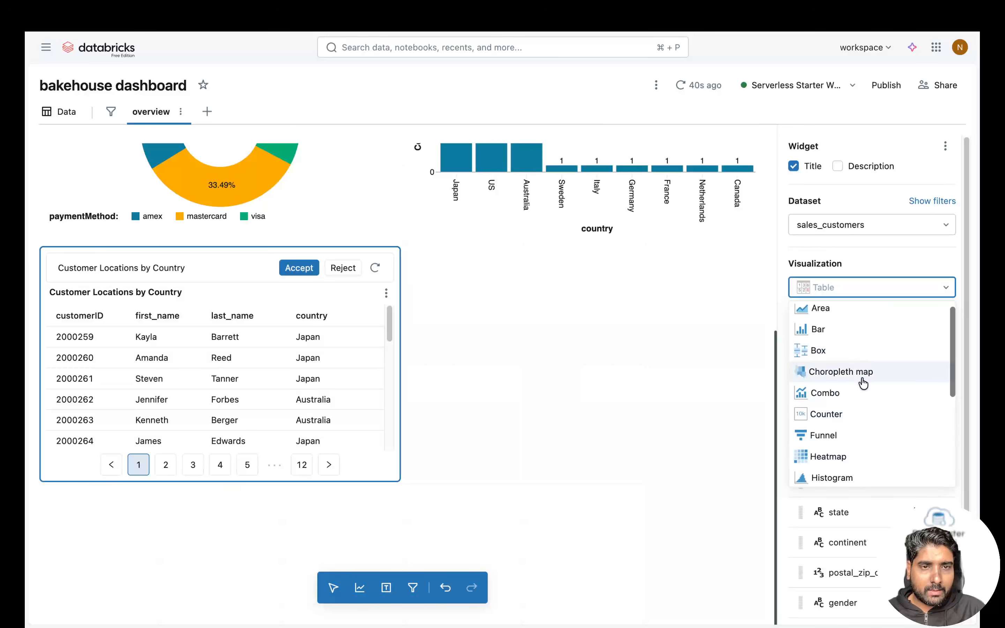
click(848, 374)
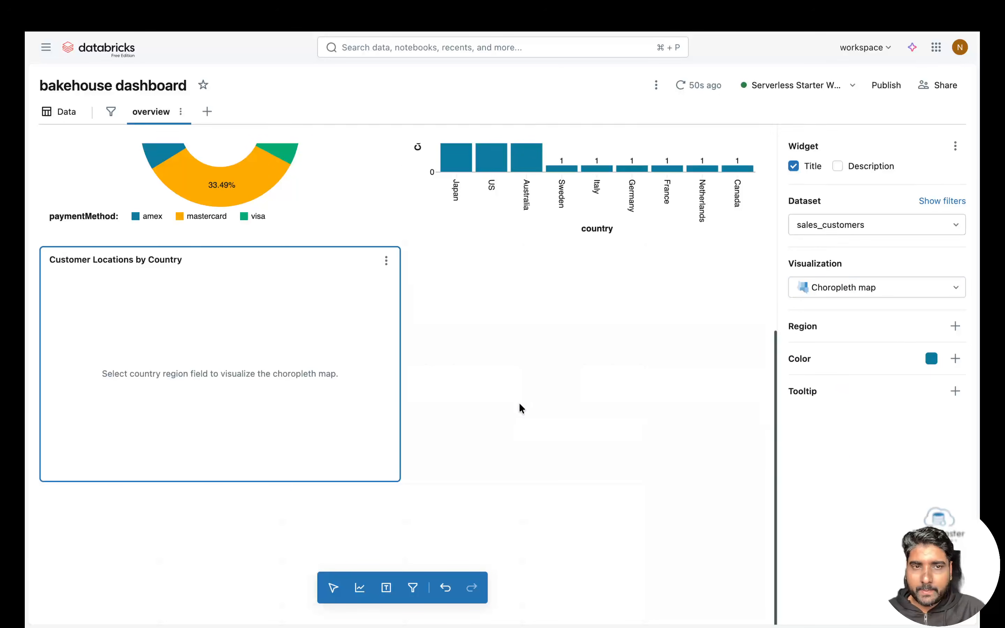
- Set the Customer Locations by Country map's region to the country field and review the overview page
click(955, 327)
scroll(866, 432, down, 3)
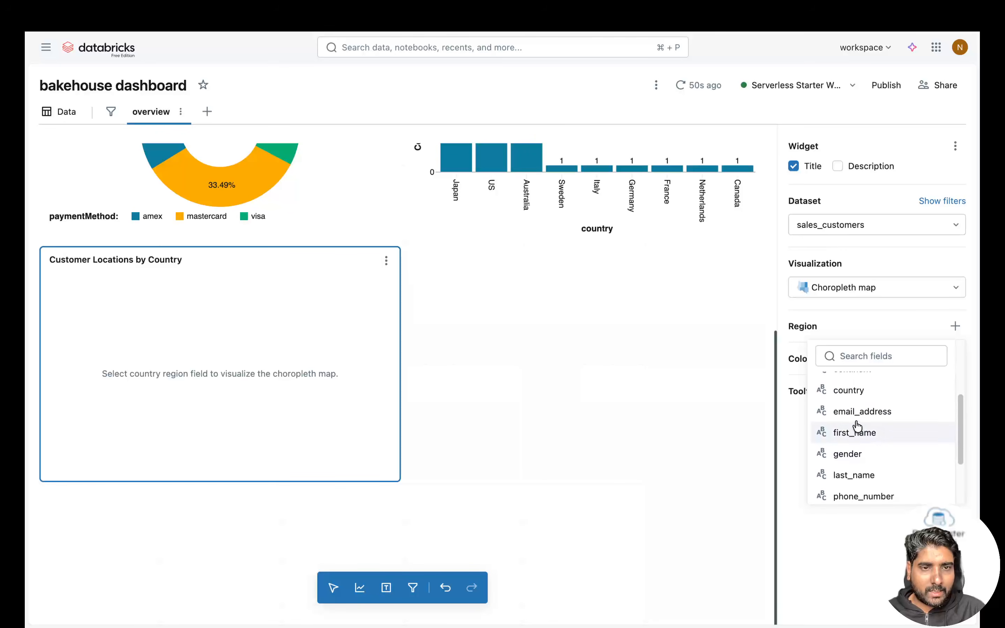
click(850, 390)
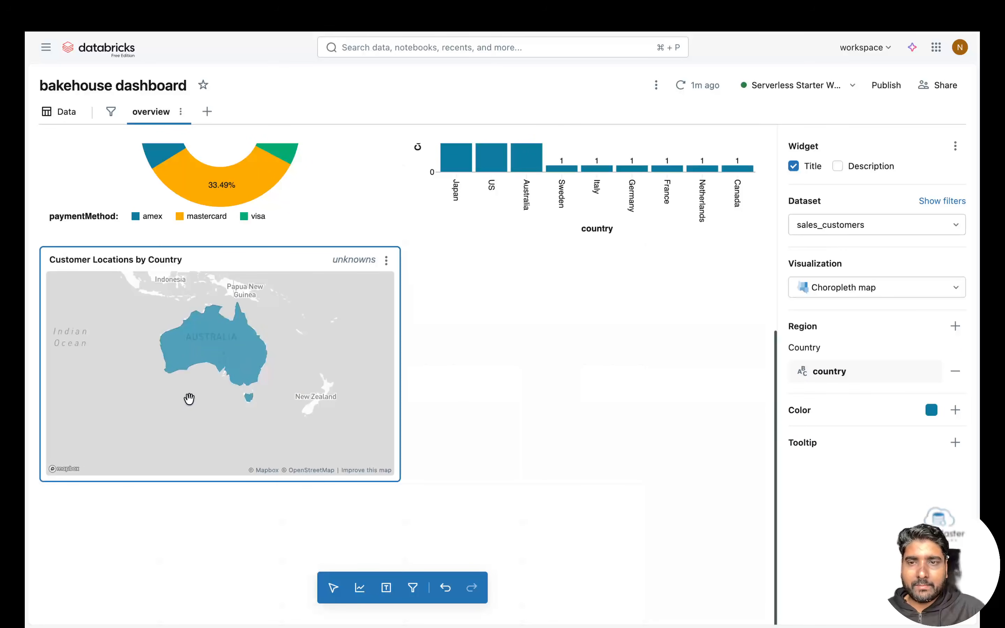
click(515, 367)
scroll(326, 350, up, 2)
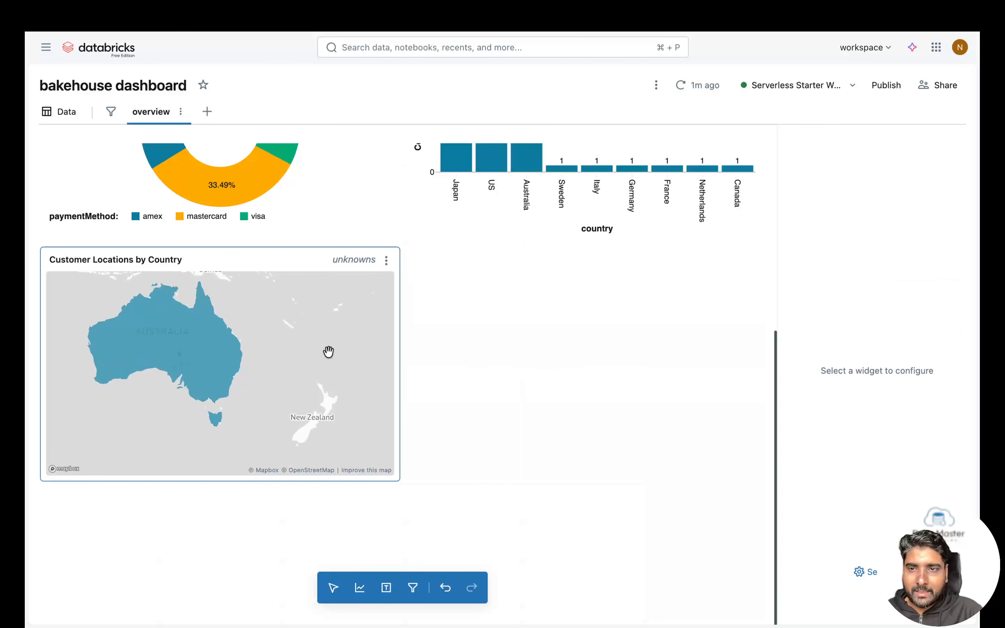
scroll(328, 352, down, 2)
scroll(578, 362, up, 5)
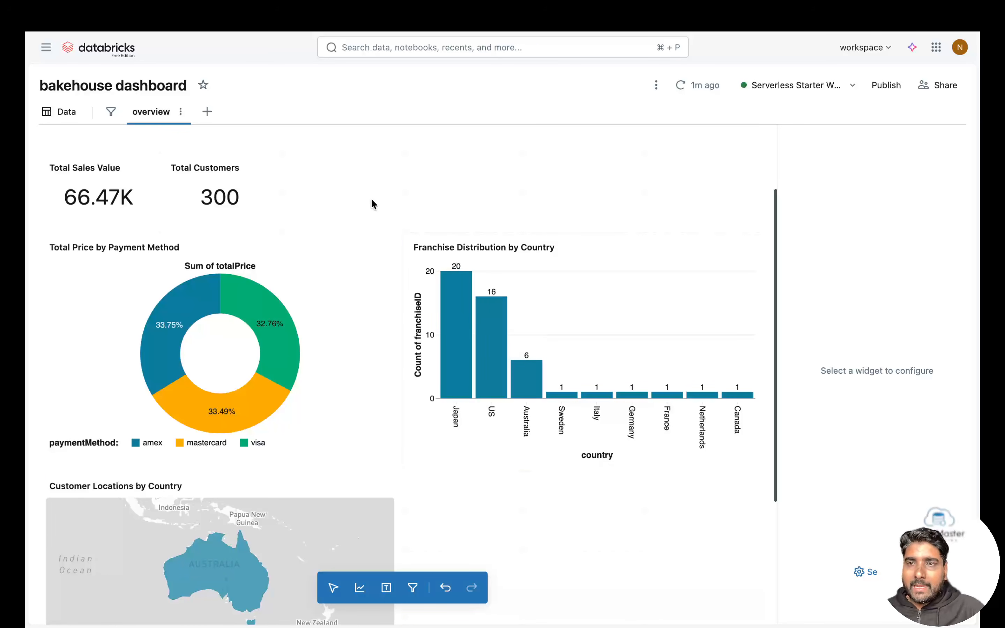
scroll(135, 208, up, 2)
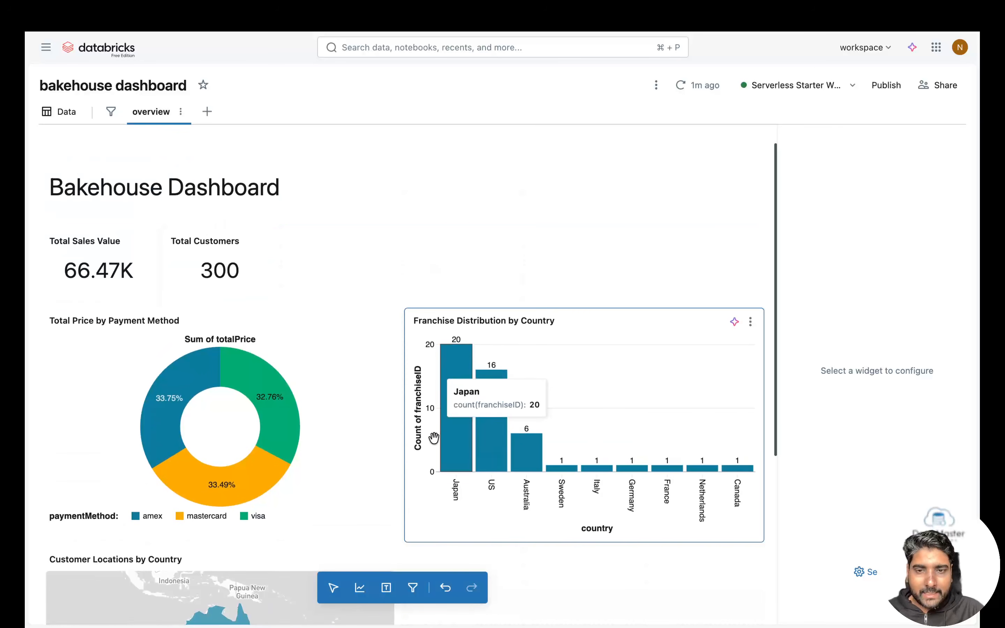
- Add a single value filter widget beside the Total Customers counter and leave it selected for configuration
click(414, 589)
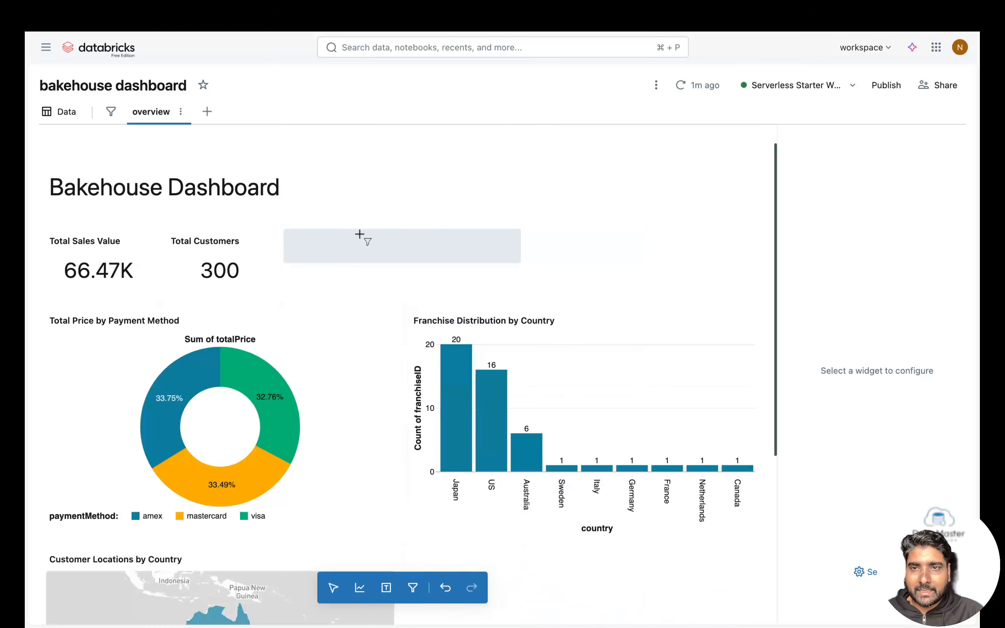
click(369, 234)
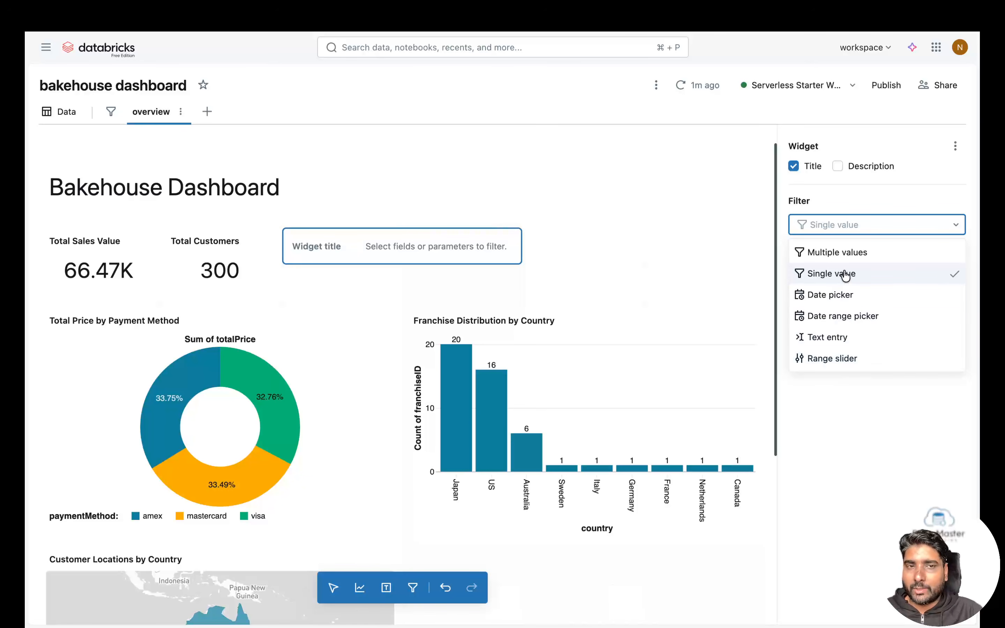
click(831, 208)
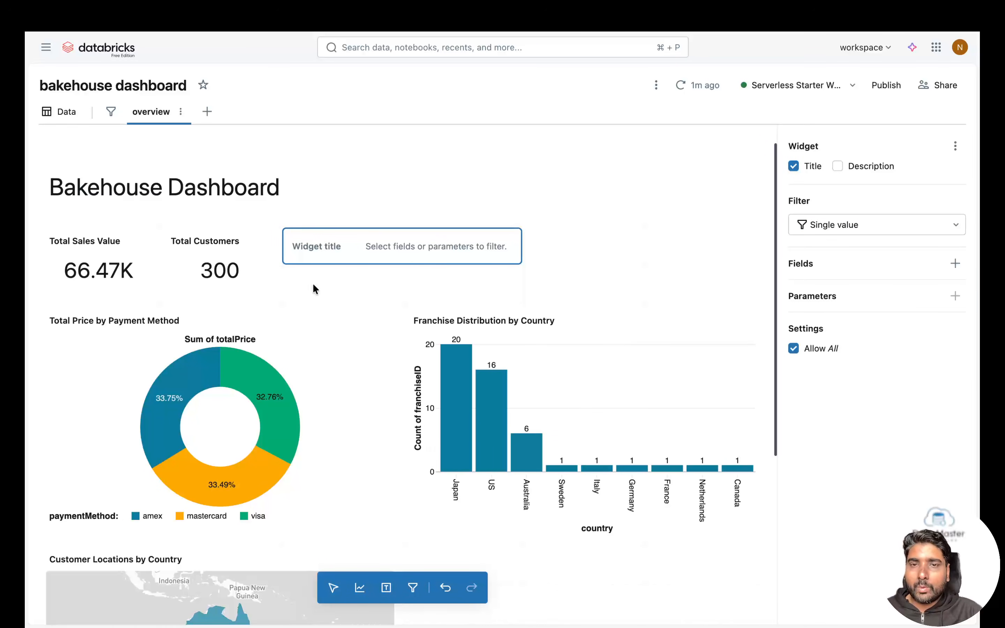
click(573, 365)
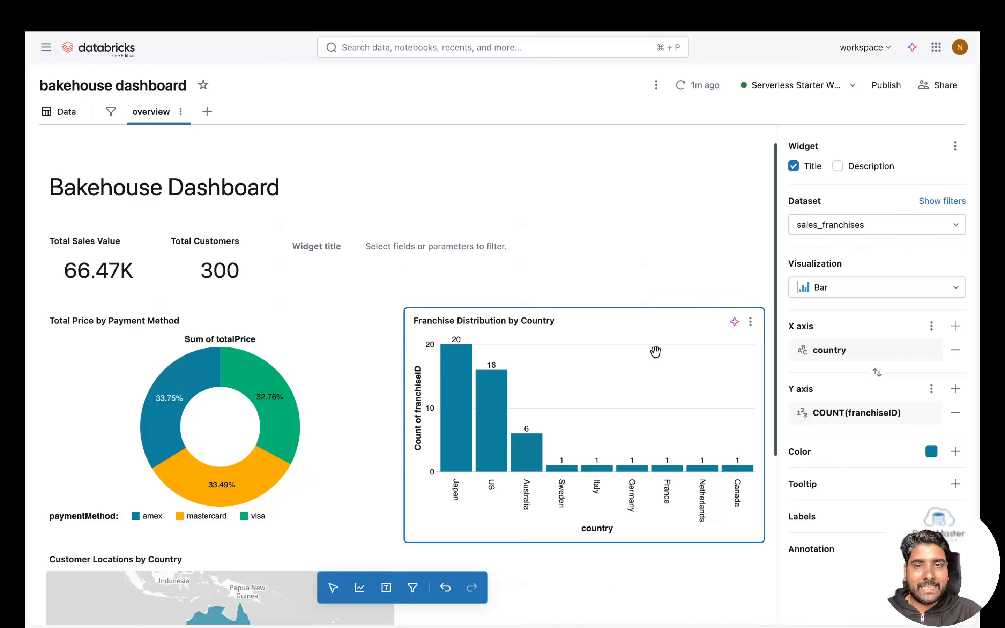
click(375, 245)
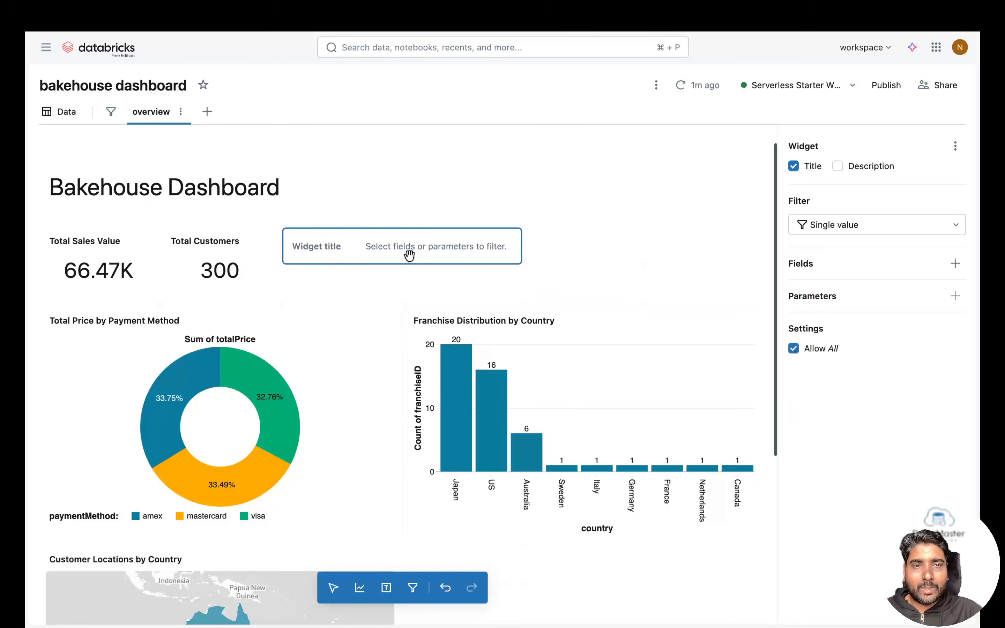
- Assign the country field from sales_franchises to the new filter widget
click(956, 265)
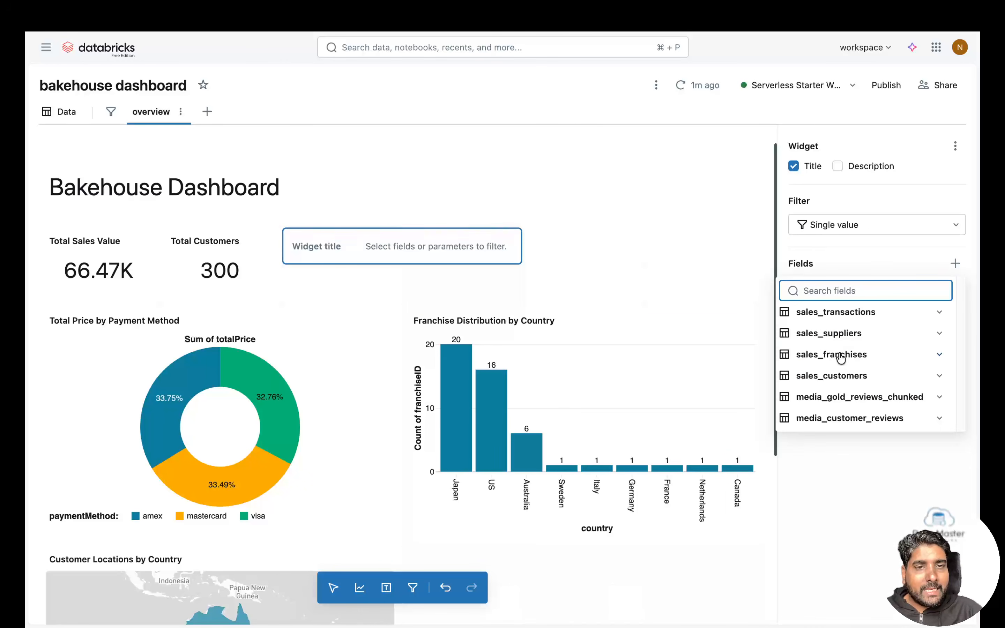
click(924, 358)
scroll(911, 402, down, 2)
scroll(909, 402, down, 3)
click(833, 386)
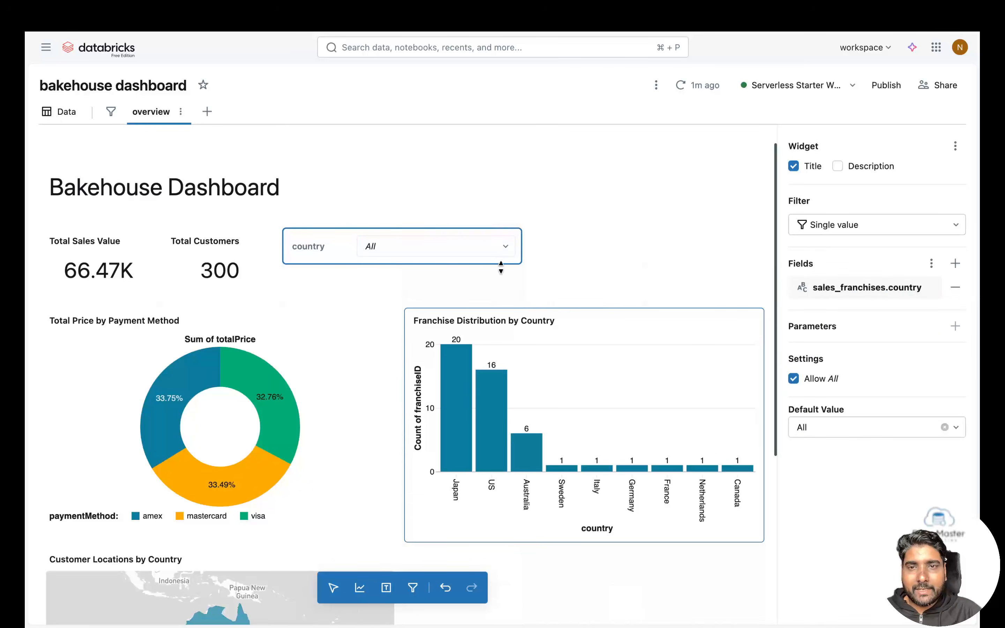
- Filter the dashboard by country US and examine how the franchise chart and the other widgets respond
click(503, 249)
scroll(415, 352, down, 5)
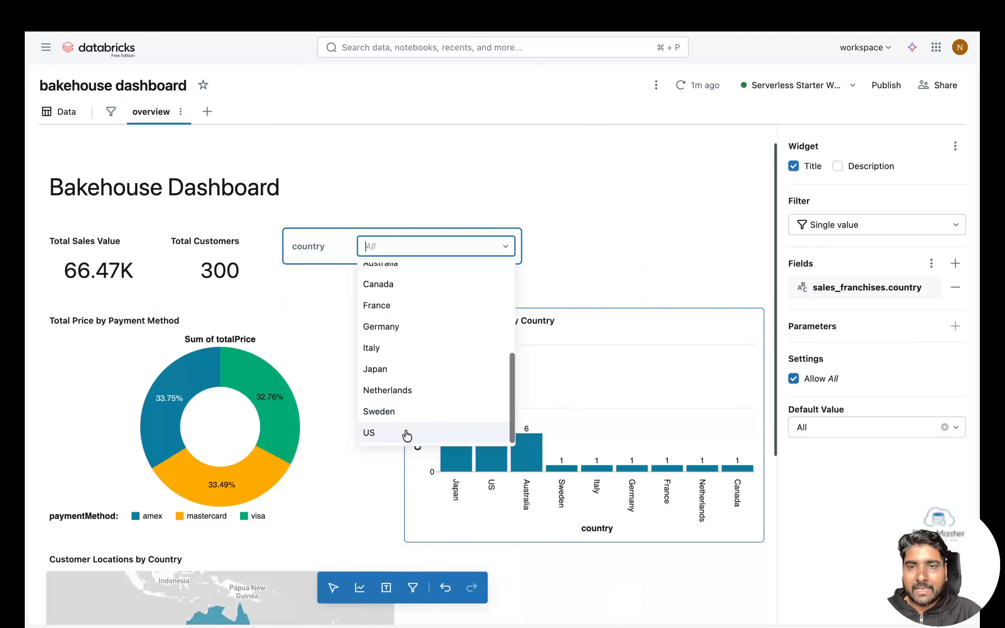
scroll(411, 420, up, 5)
scroll(437, 359, up, 2)
scroll(437, 359, down, 2)
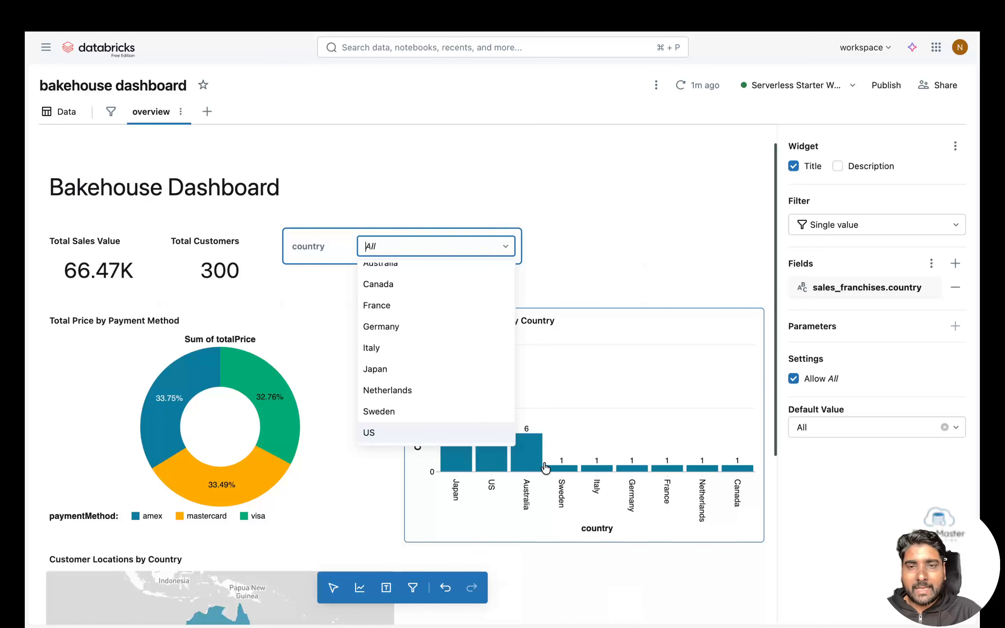
click(451, 433)
click(556, 566)
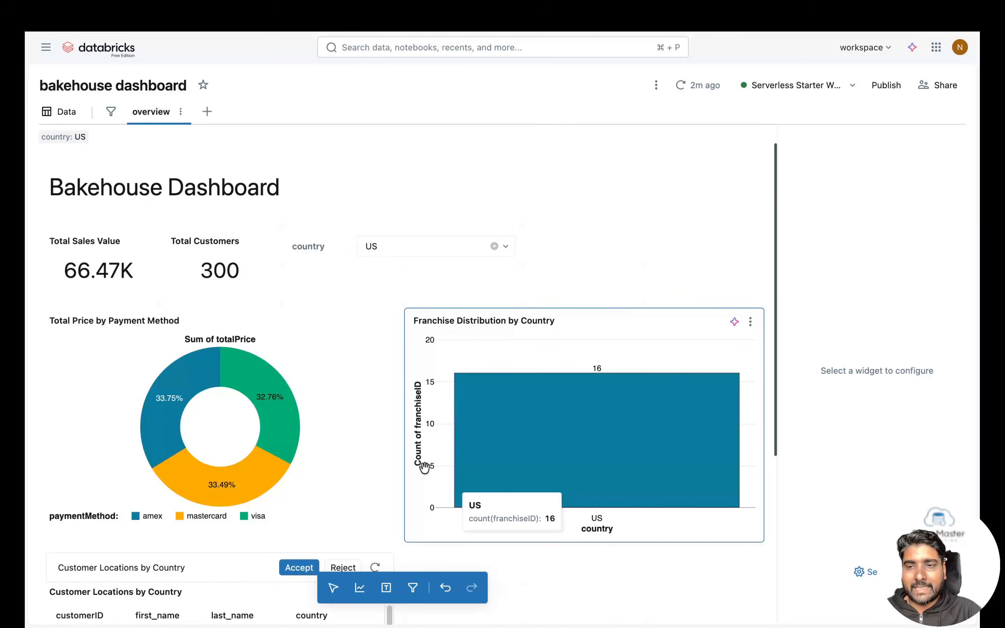
scroll(438, 480, down, 7)
scroll(370, 386, up, 4)
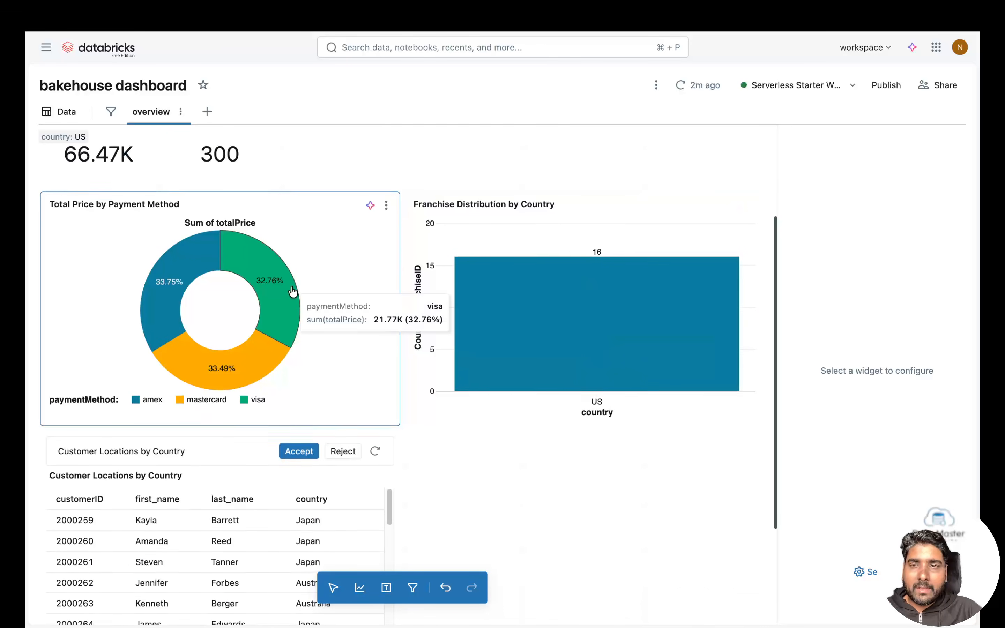
scroll(294, 292, up, 3)
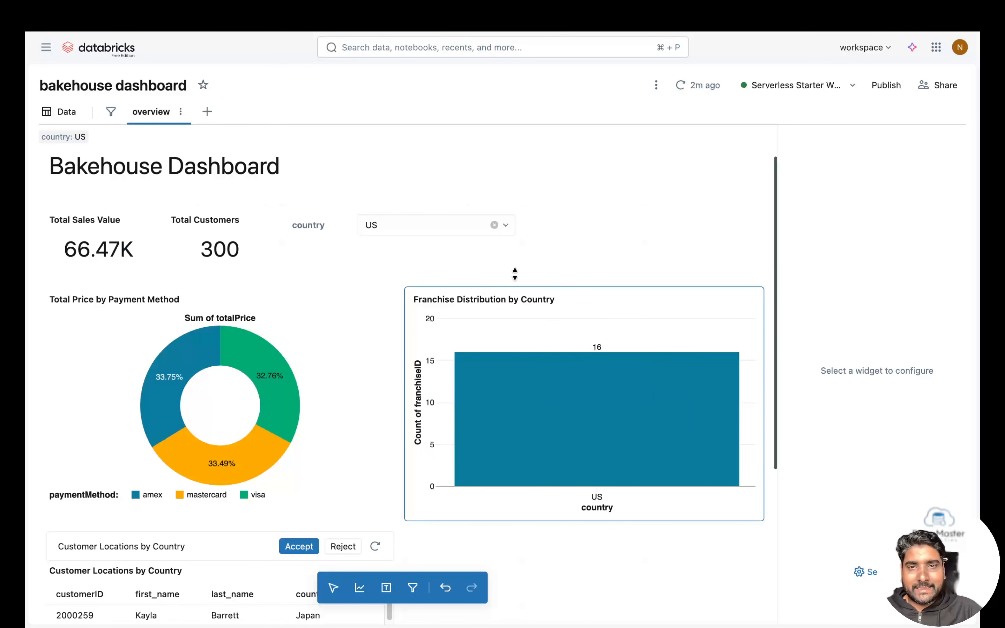
- Reset the country filter to All and take a brief look at the dashboard's global filters
click(494, 224)
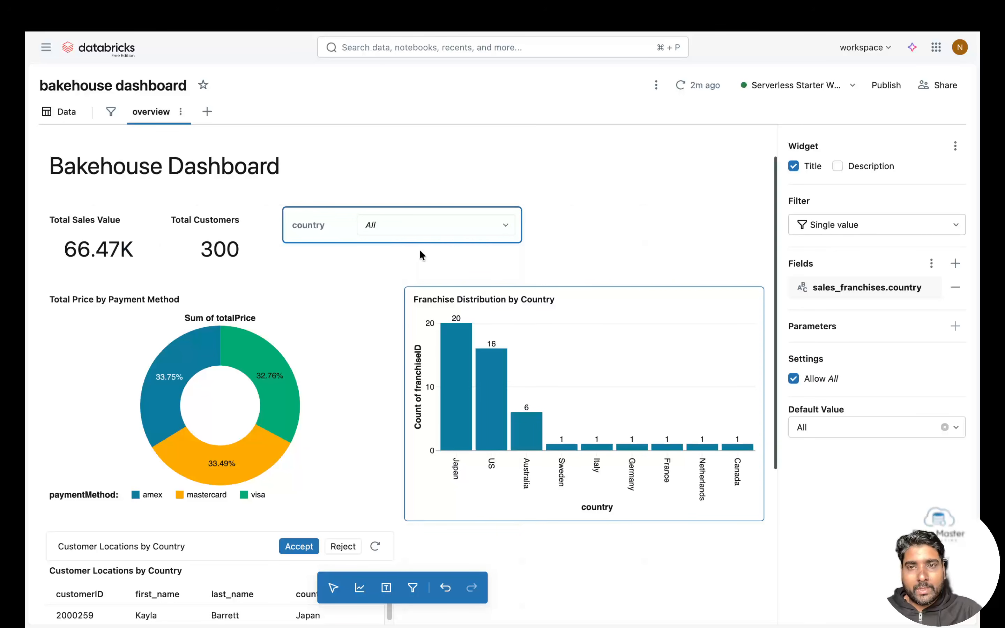
click(556, 248)
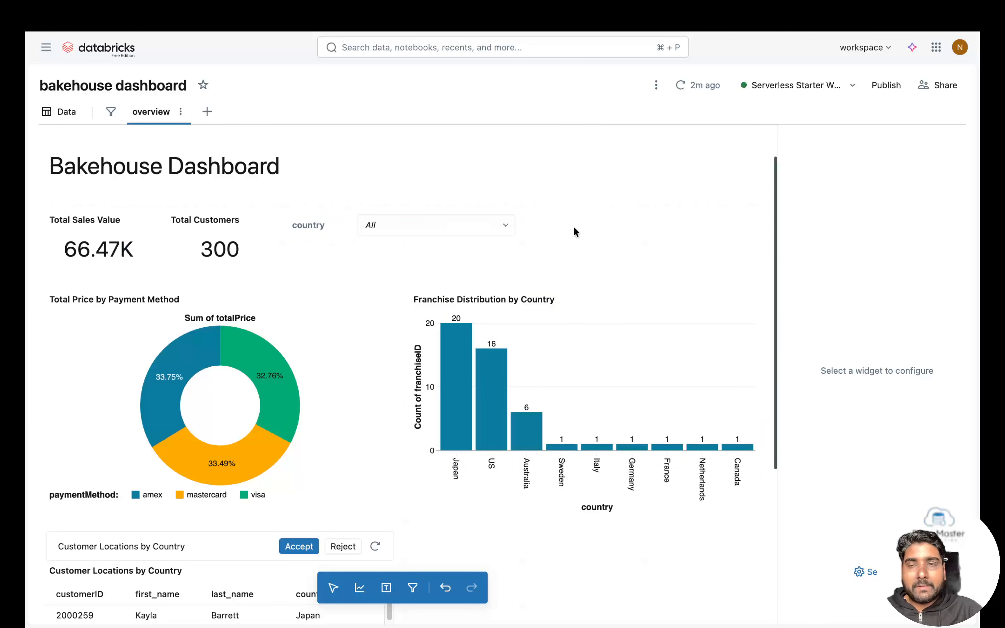
click(110, 112)
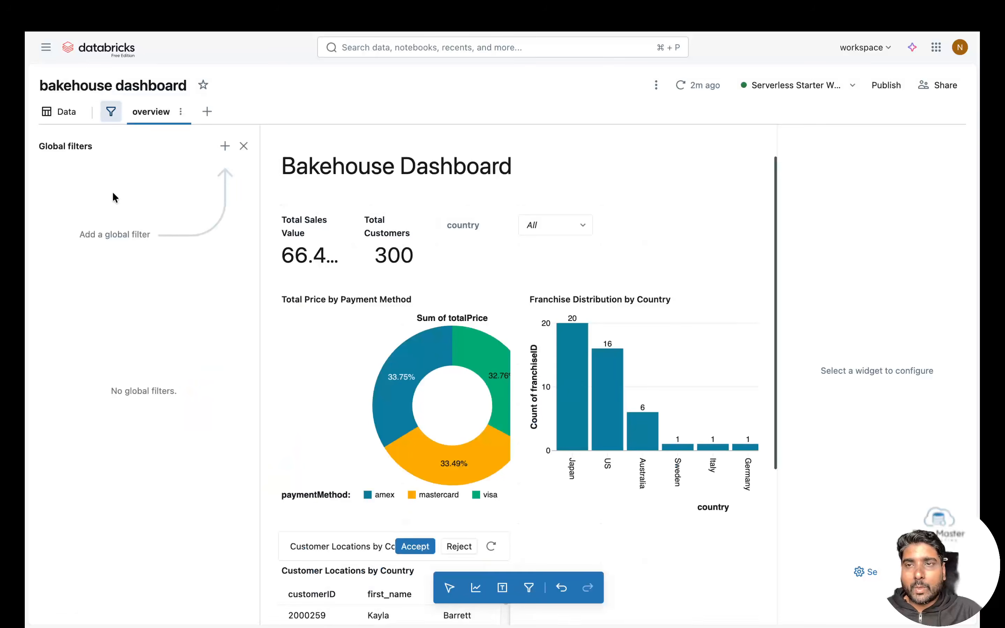
click(243, 147)
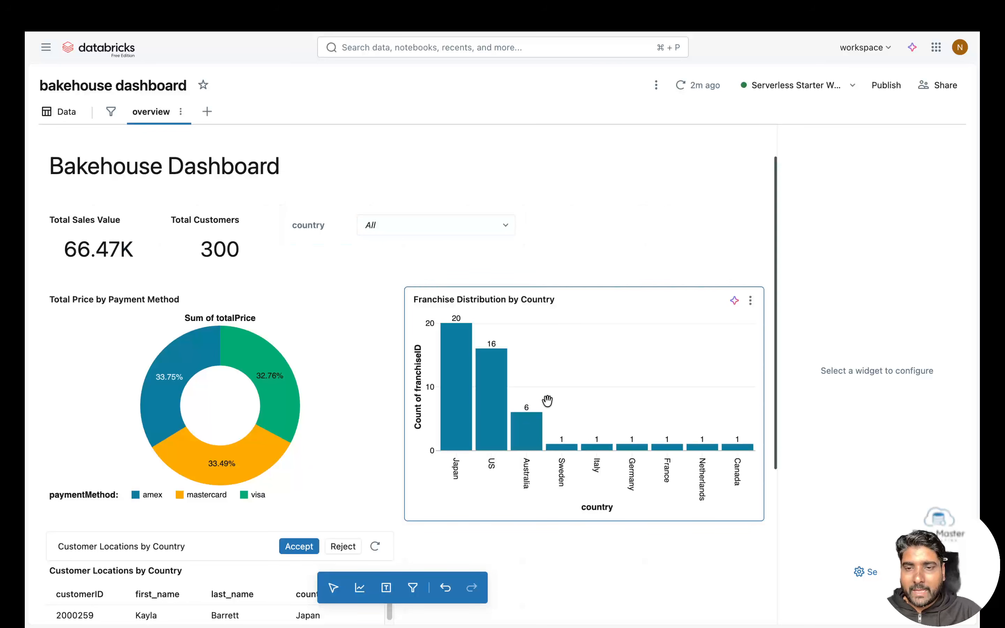
- Accept the assistant's Customer Locations by Country table and change its visualization type to Choropleth map
scroll(472, 525, down, 10)
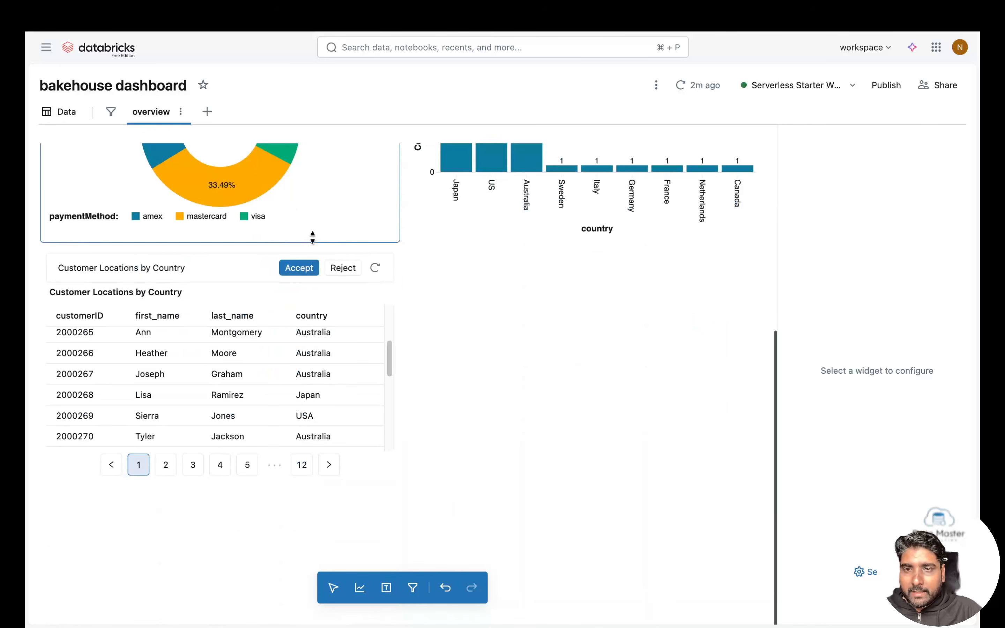
click(300, 268)
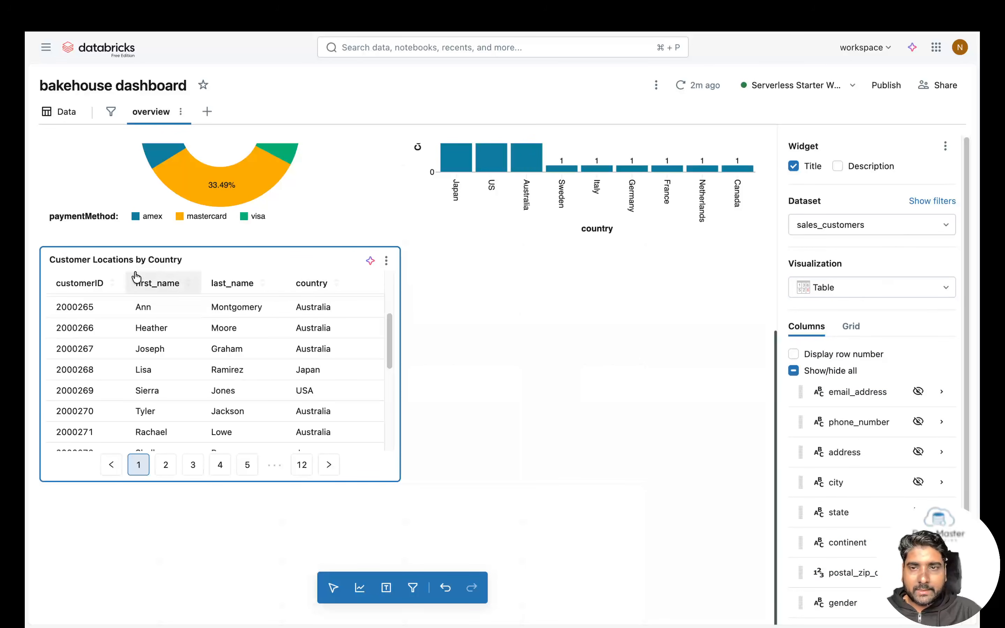
click(929, 285)
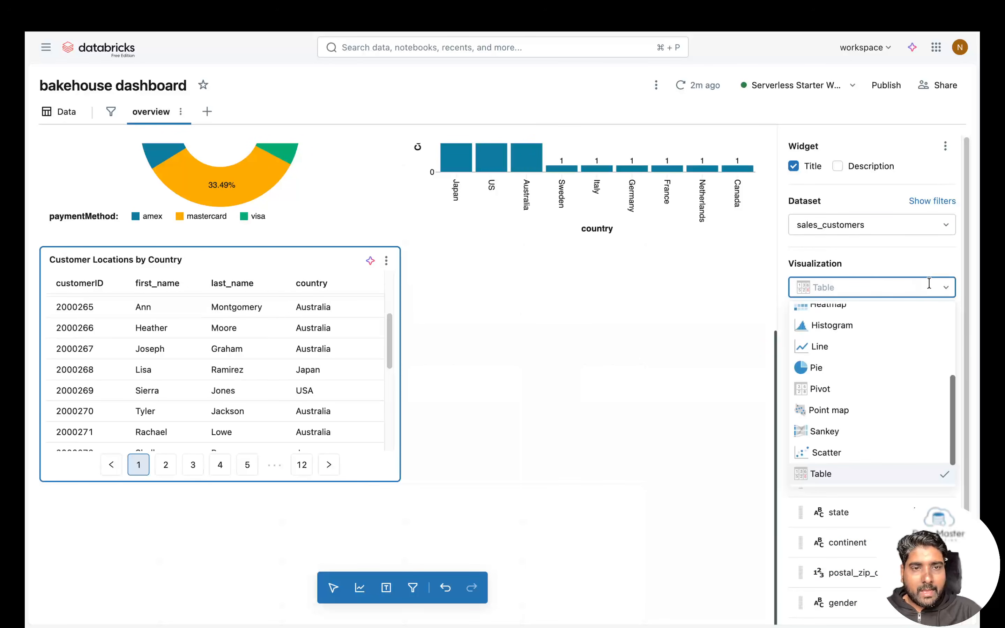
scroll(881, 399, up, 4)
scroll(872, 406, down, 3)
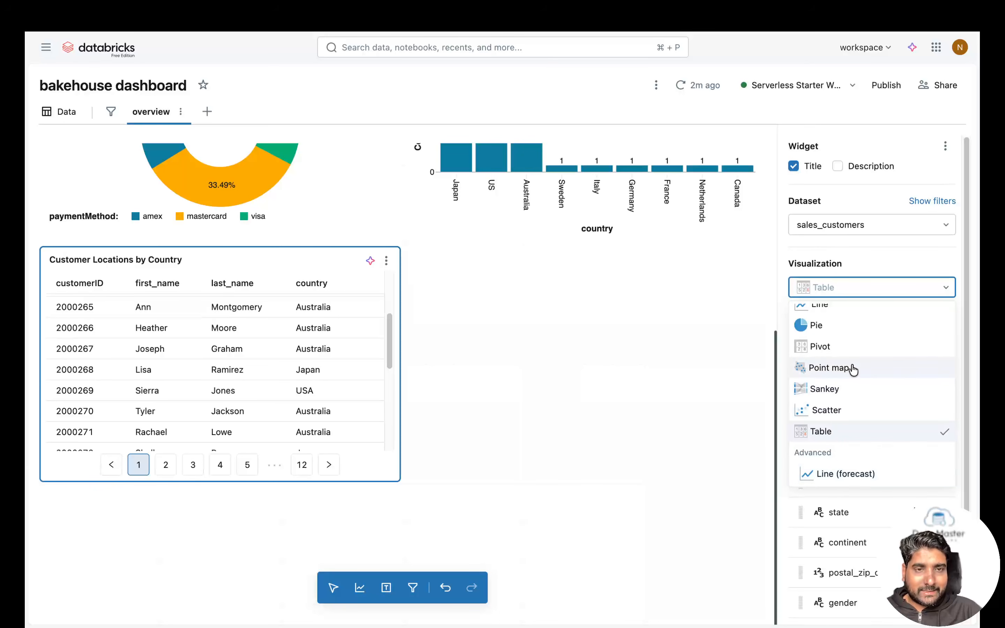
scroll(853, 366, up, 1)
scroll(851, 382, up, 4)
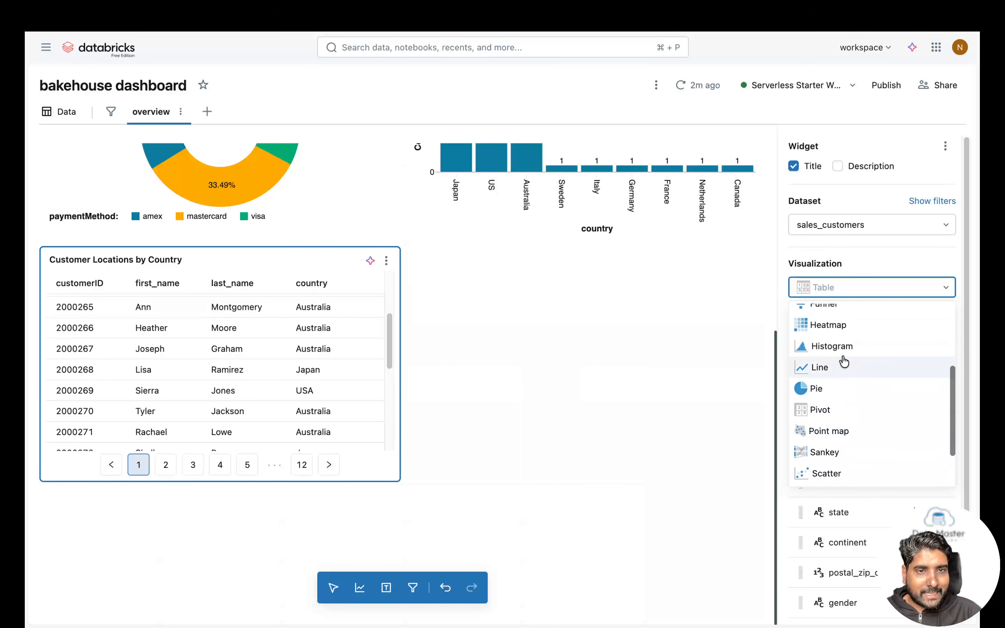
scroll(856, 387, up, 2)
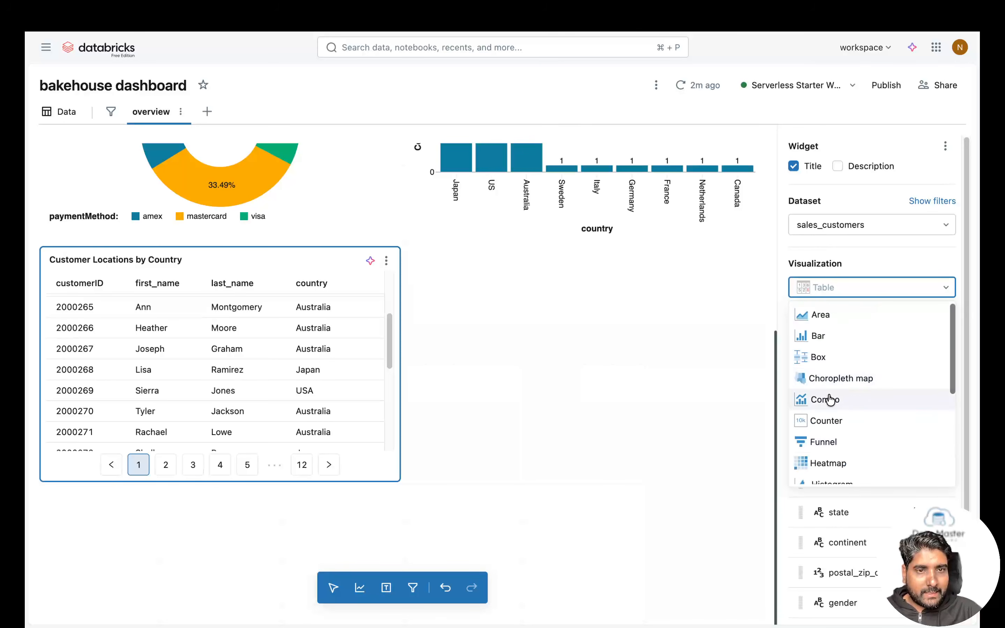
click(829, 389)
- Use country as the region field of the accepted Customer Locations by Country choropleth map
click(956, 326)
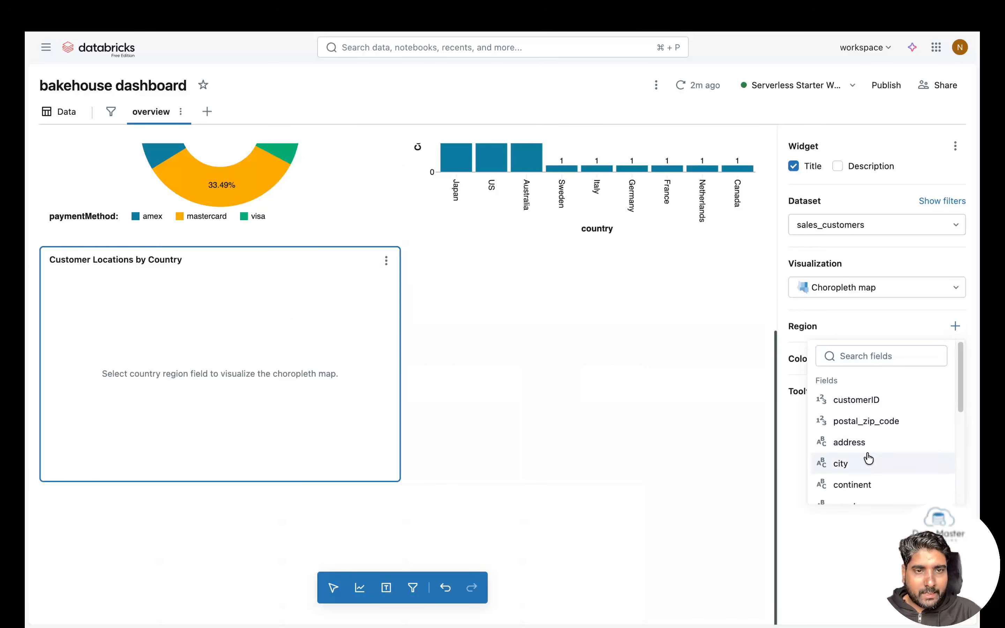
scroll(856, 487, down, 1)
scroll(857, 491, down, 2)
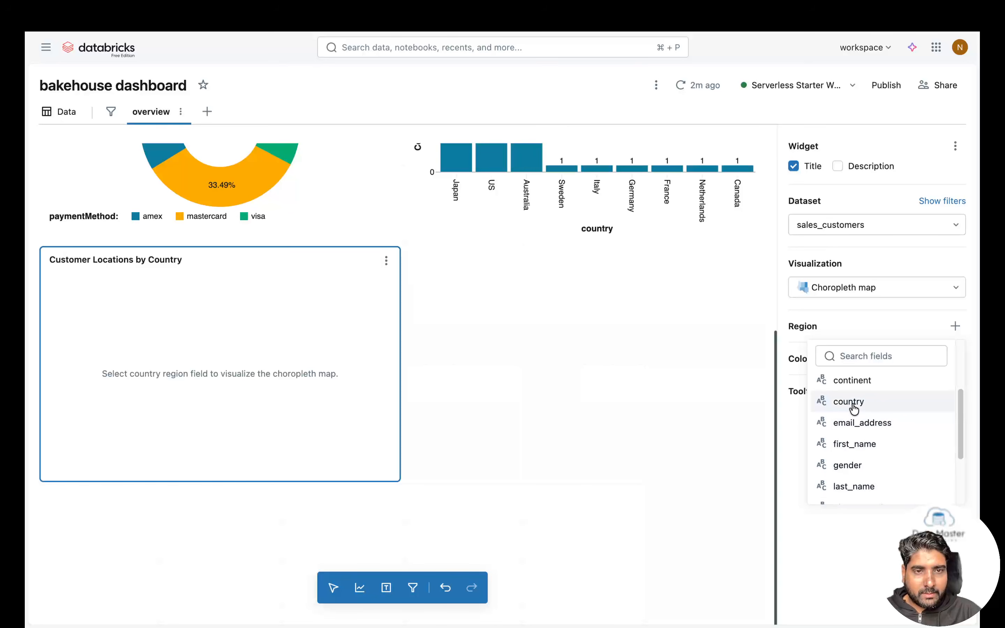
click(855, 404)
click(613, 432)
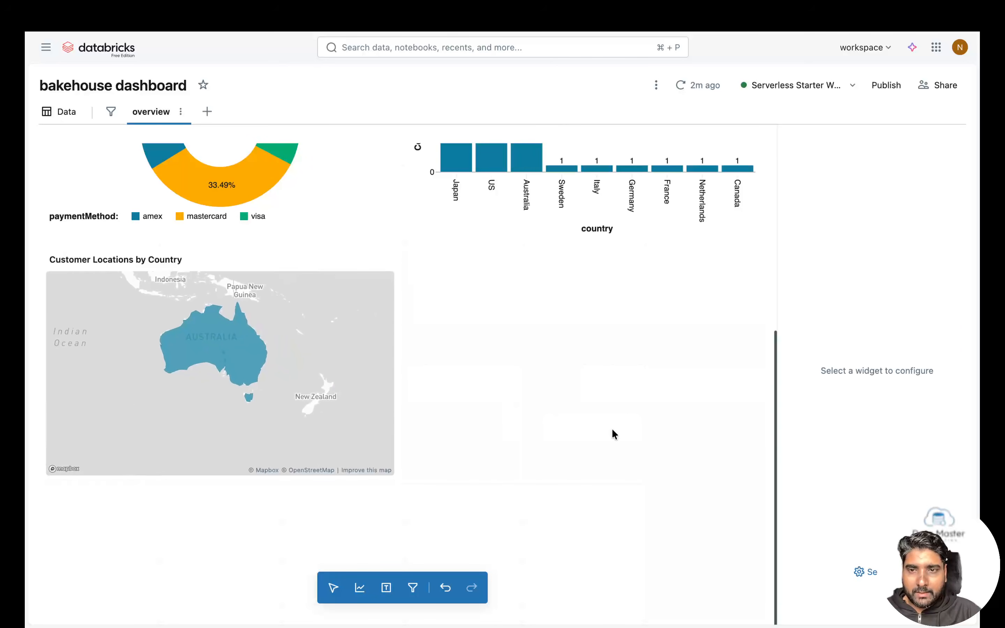
scroll(521, 485, up, 3)
scroll(493, 465, up, 5)
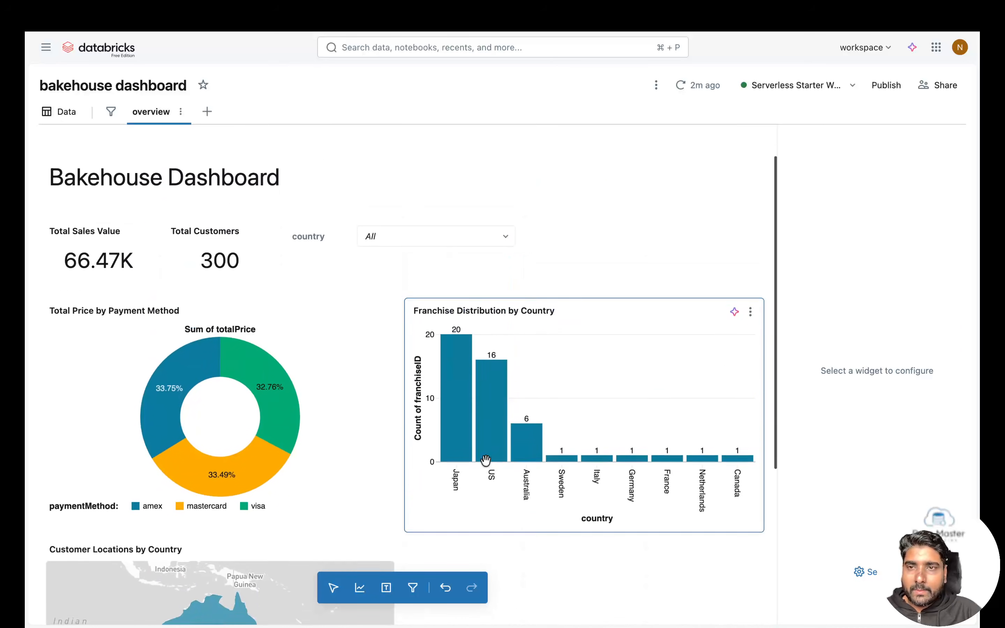
- Add a visualization aligned beside the customer map, under the franchise chart, using the sales_transactions dataset
scroll(465, 519, down, 6)
click(360, 587)
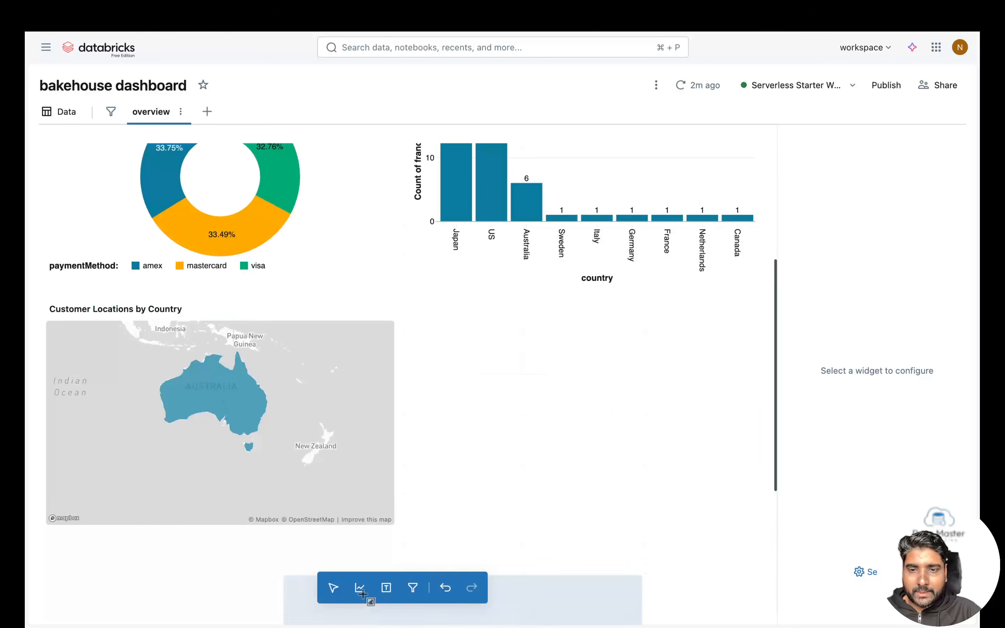
click(523, 376)
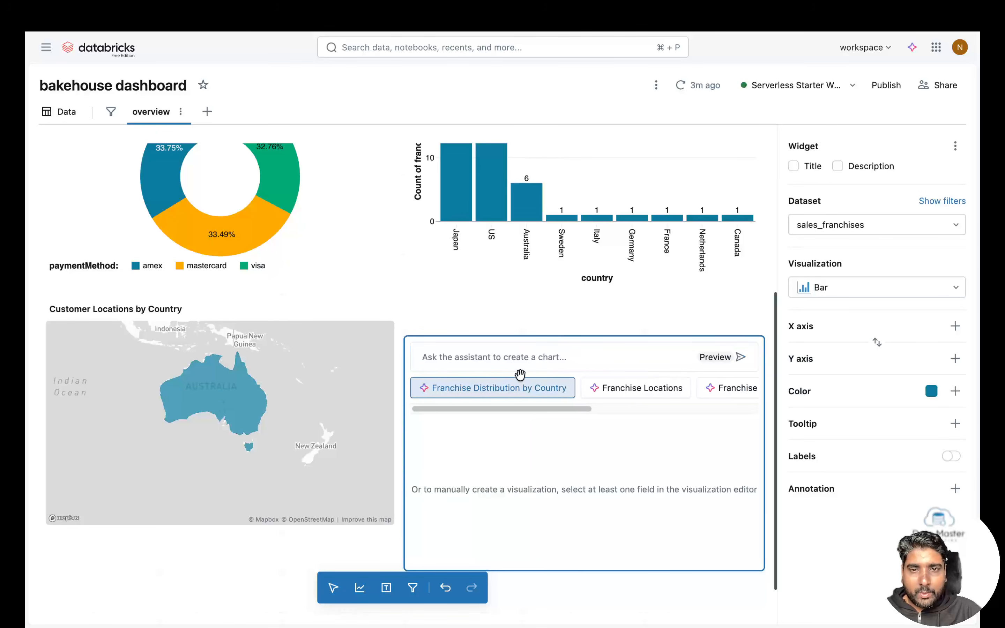
mouse_move(575, 336)
mouse_down()
mouse_move(577, 321)
mouse_move(579, 332)
mouse_up()
drag(561, 465, 566, 434)
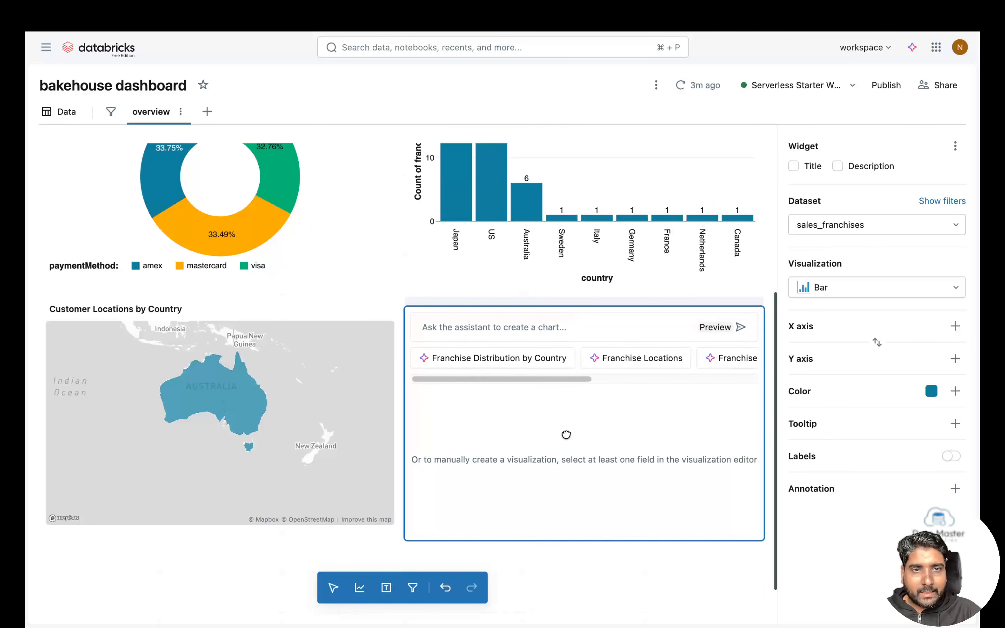
click(909, 224)
click(889, 252)
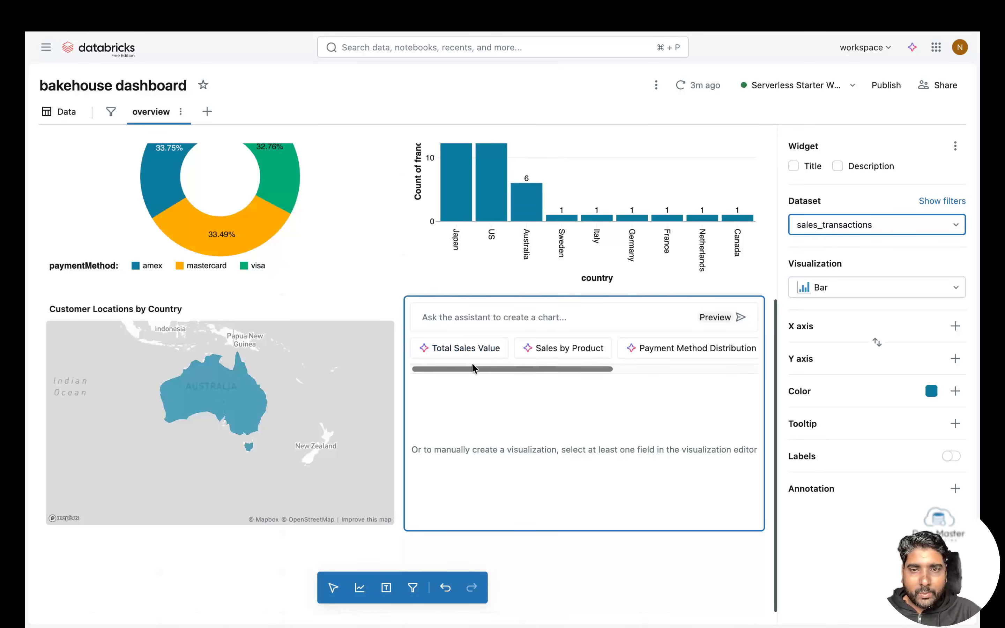
- Generate the assistant's suggested Sales by Product chart in the new widget and accept it
mouse_move(475, 369)
mouse_down()
mouse_move(558, 379)
mouse_move(480, 375)
mouse_up()
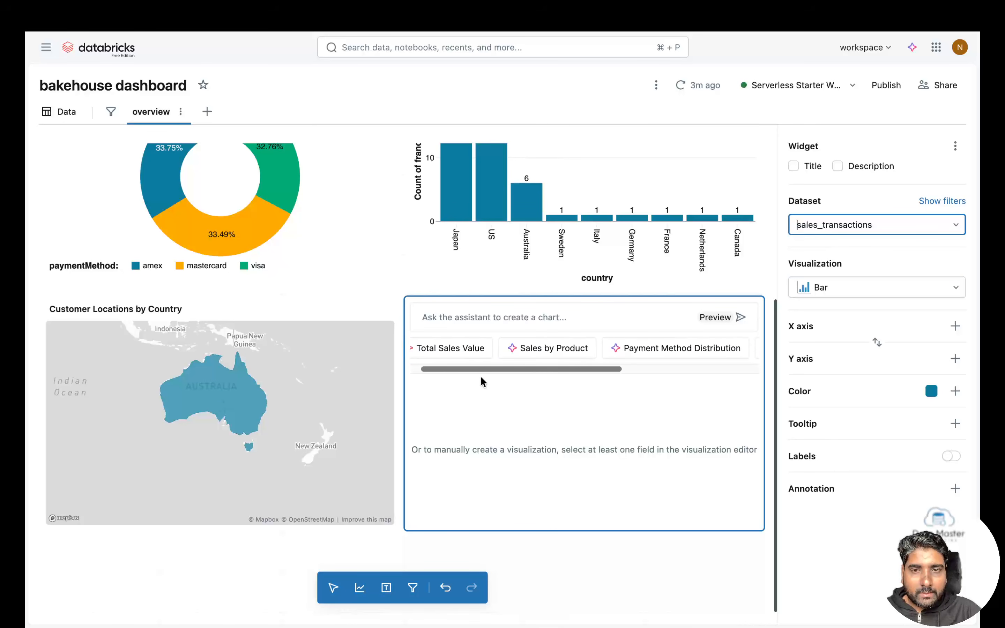
click(552, 349)
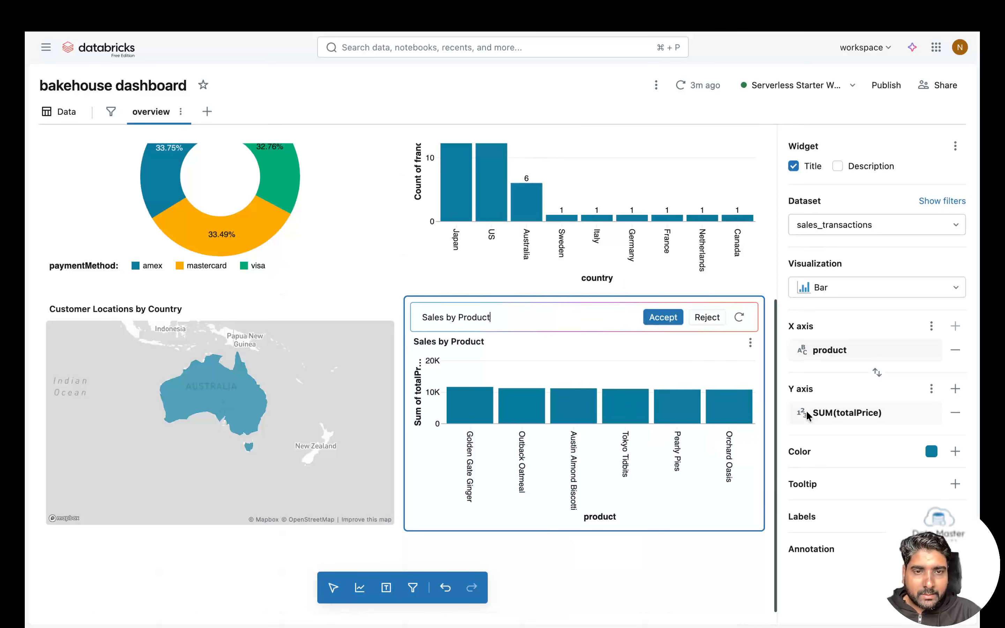
click(664, 318)
- Change the Sales by Product chart's visualization type to Line (forecast) and browse the fields available for its X axis
click(891, 287)
scroll(859, 478, down, 5)
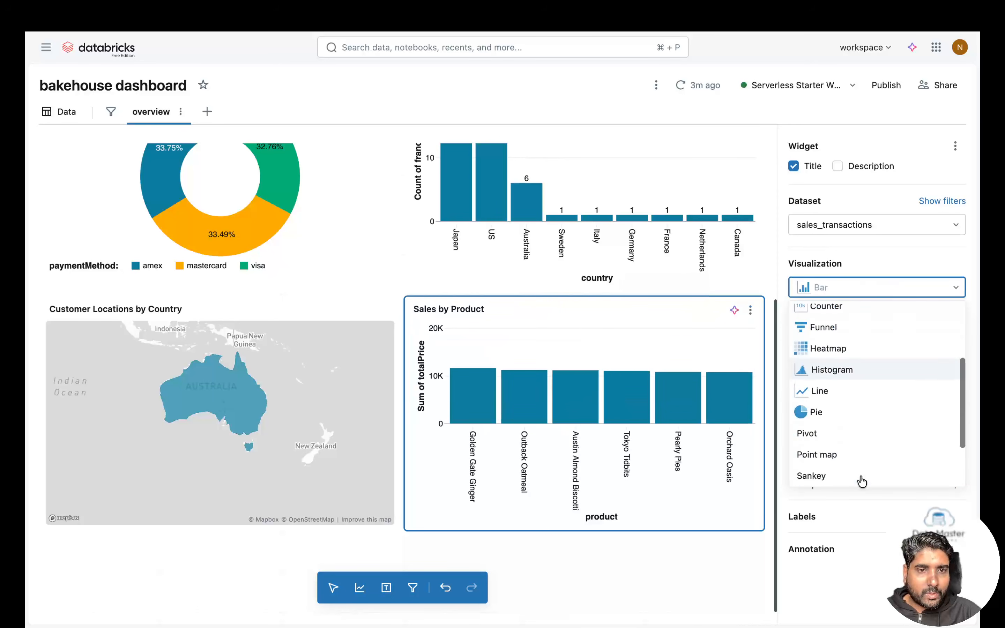
click(847, 474)
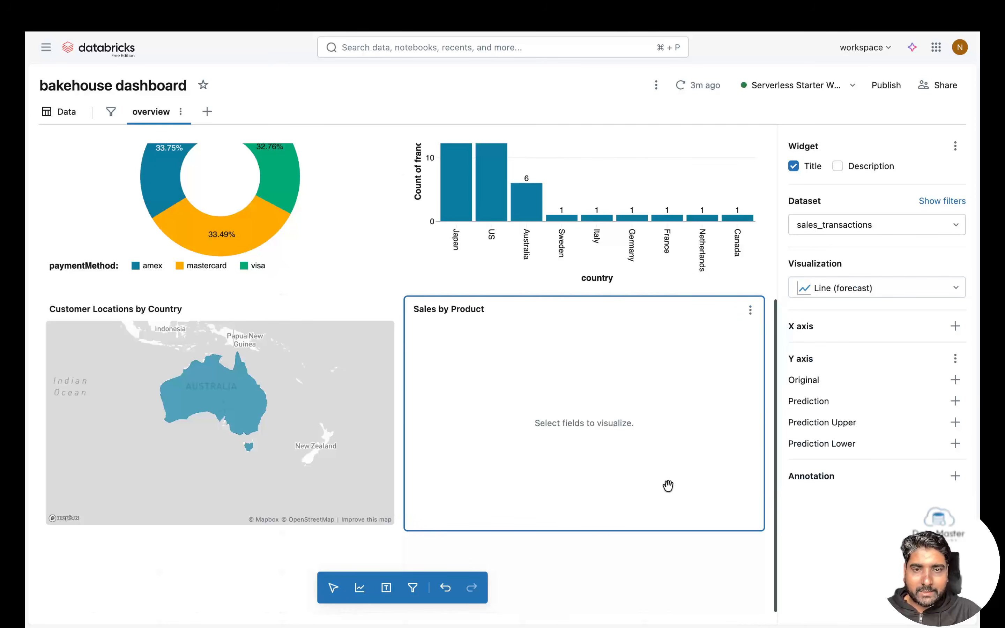
click(956, 326)
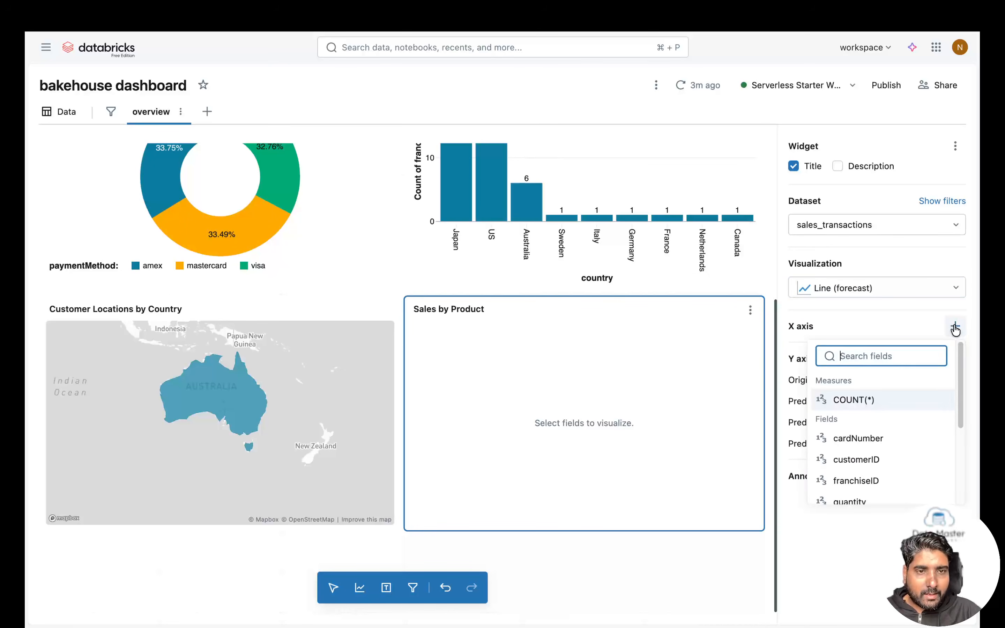
scroll(873, 400, down, 5)
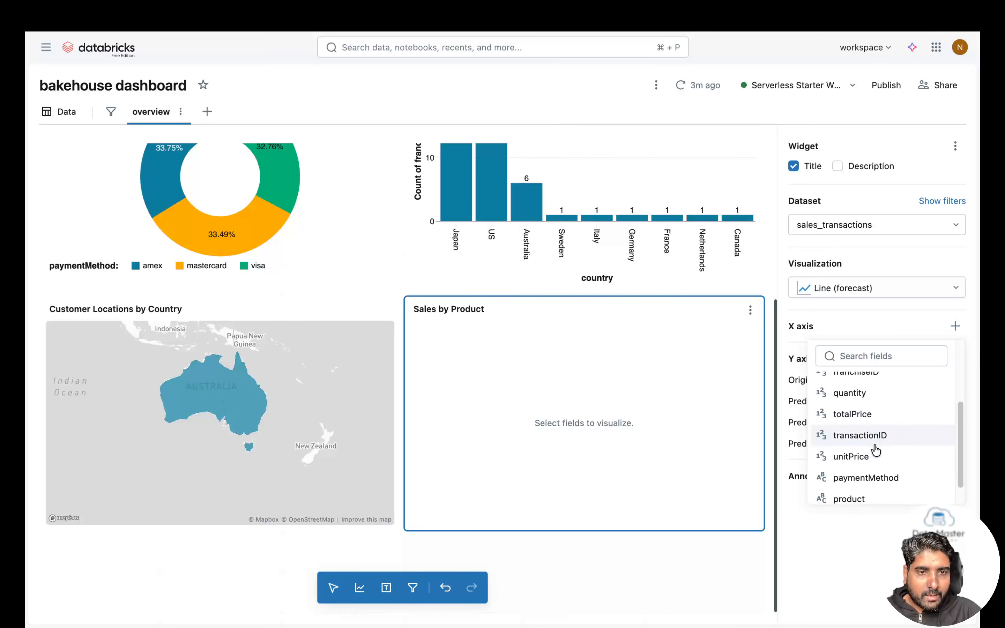
click(856, 407)
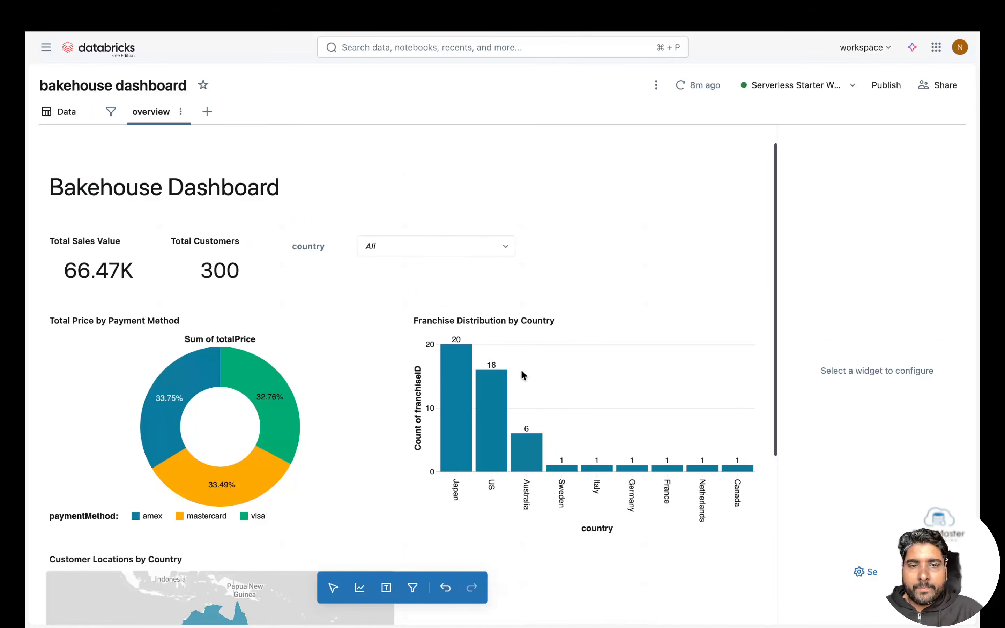
- Review the overview page and check the bakehouse dashboard's sharing settings, leaving them as they are
scroll(352, 455, down, 3)
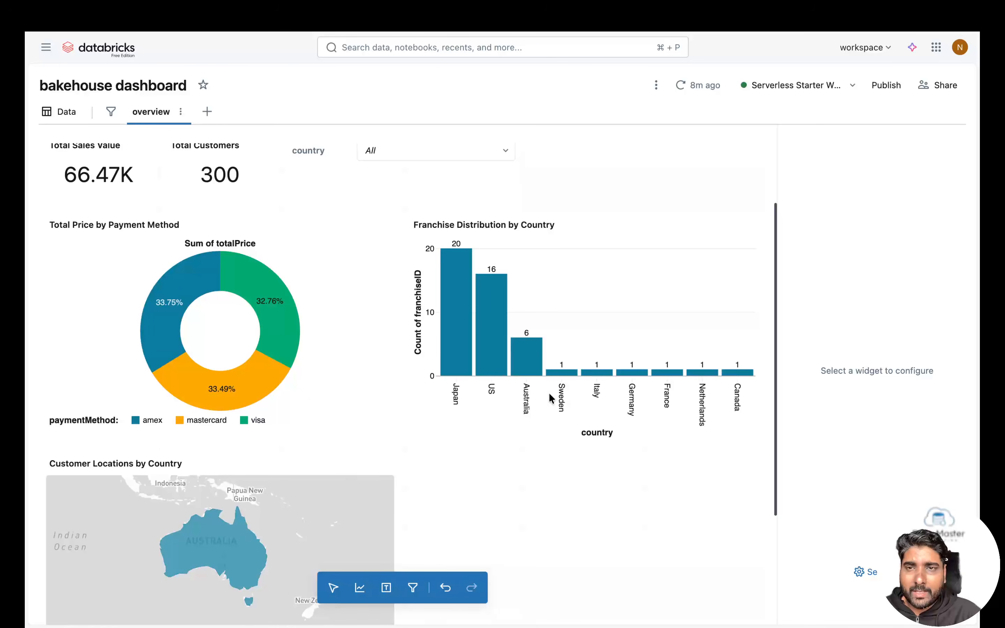
scroll(336, 333, up, 3)
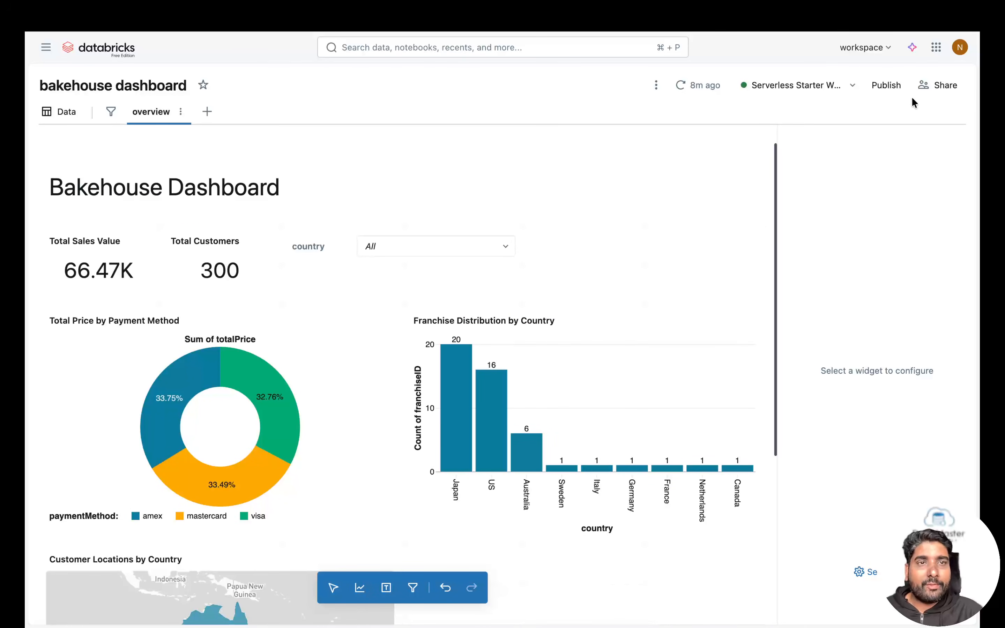
click(943, 92)
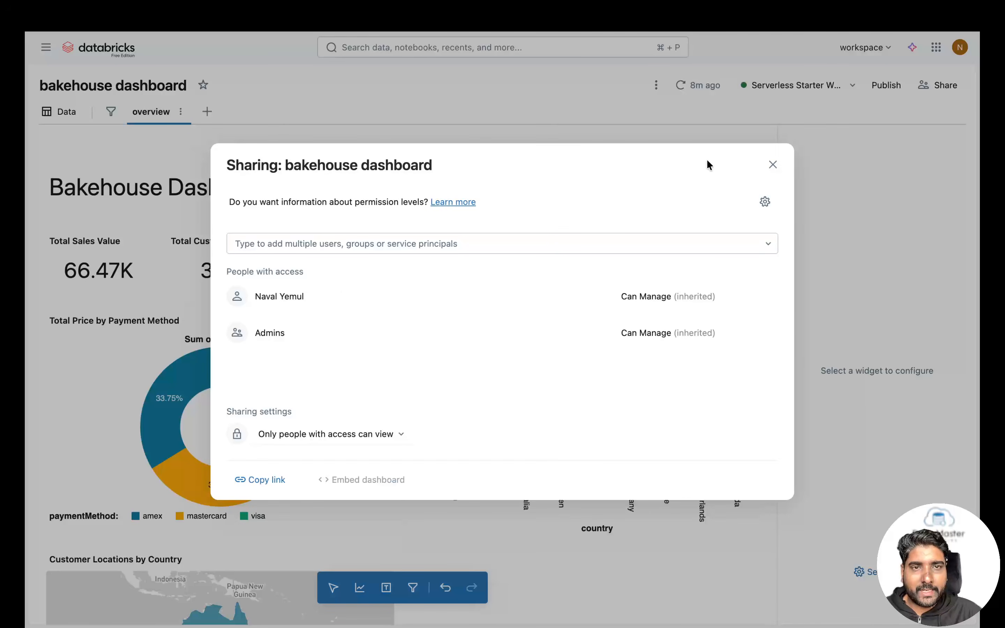
click(773, 165)
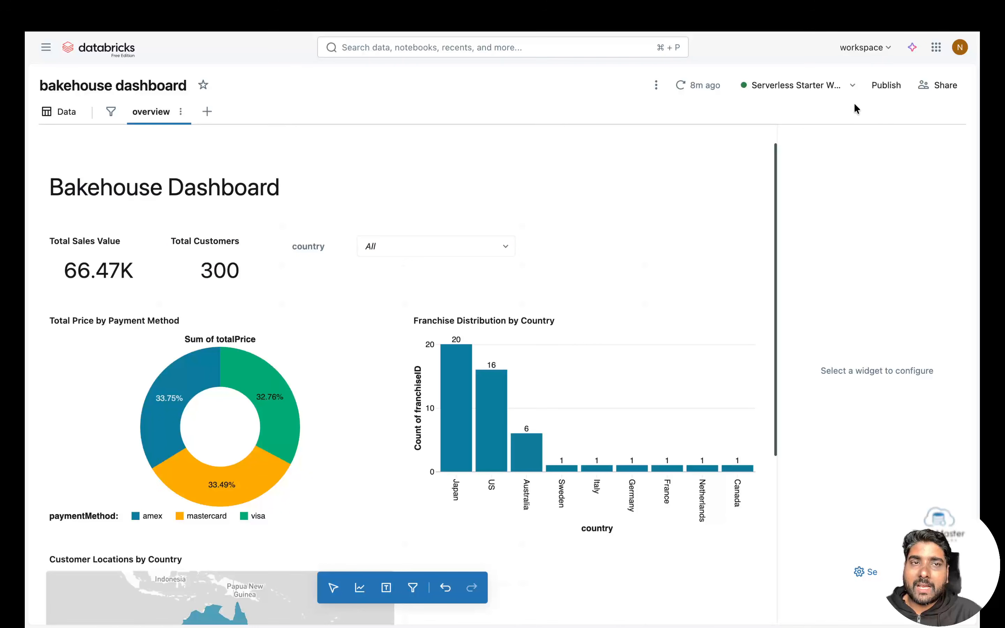
- Publish the bakehouse dashboard with the default share data permission and dismiss its sharing settings
click(887, 88)
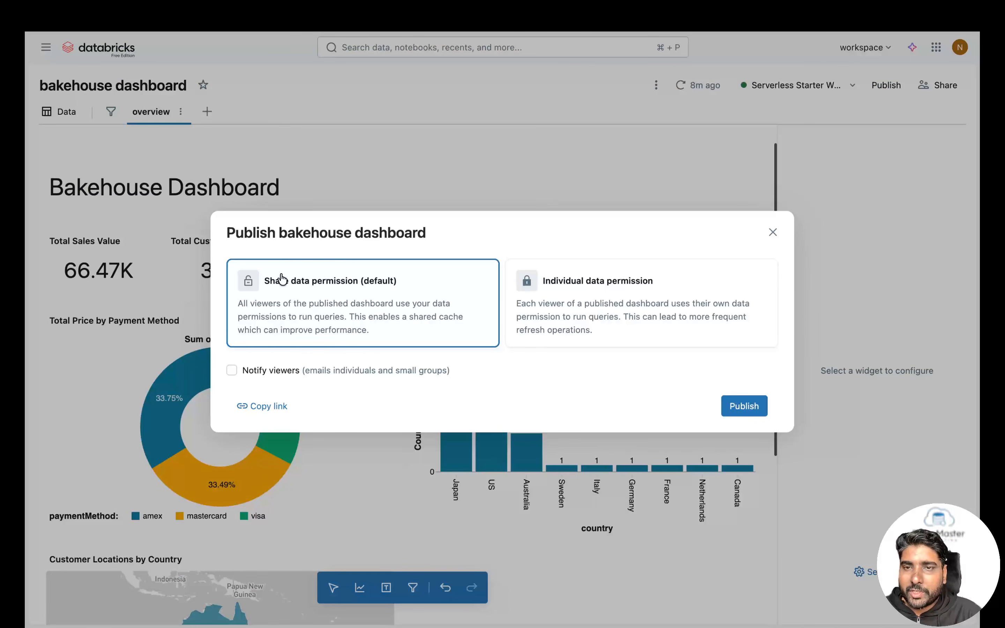
click(630, 309)
click(457, 324)
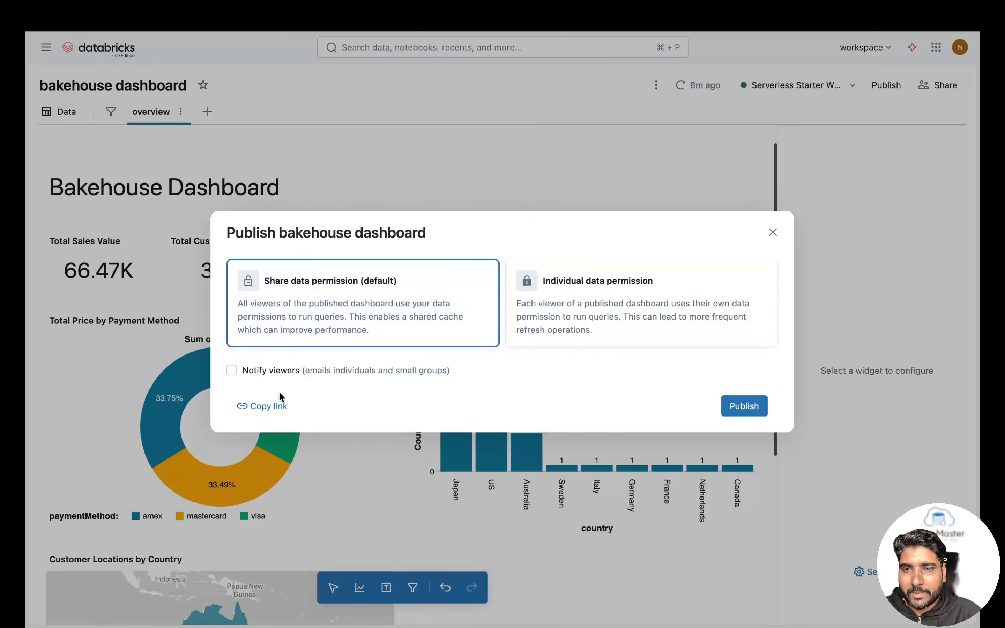
click(743, 407)
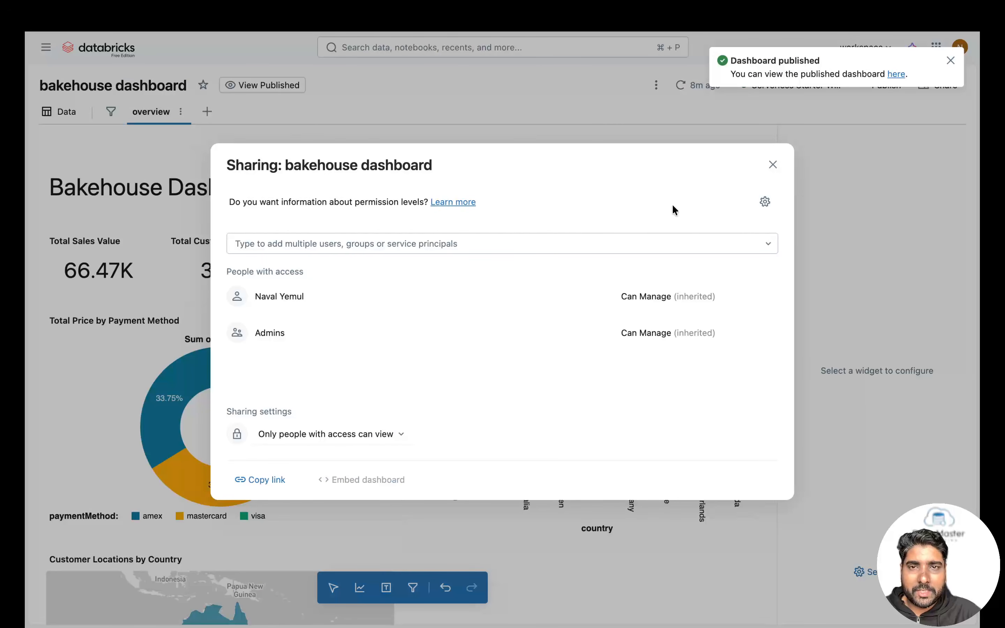
click(773, 165)
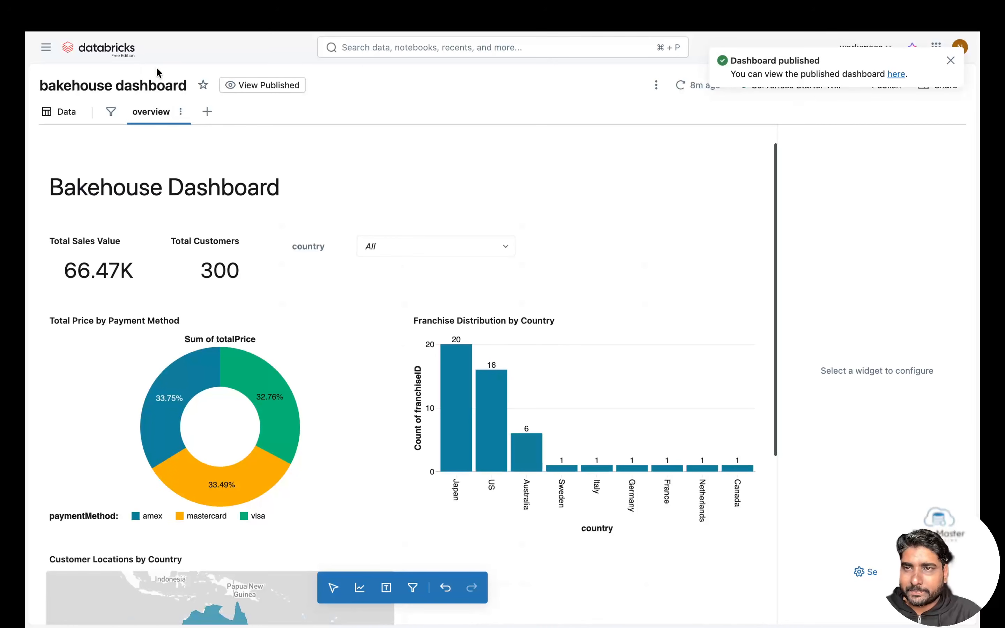
- Open the published bakehouse dashboard from the list of dashboards and collapse the navigation sidebar
click(46, 47)
click(79, 296)
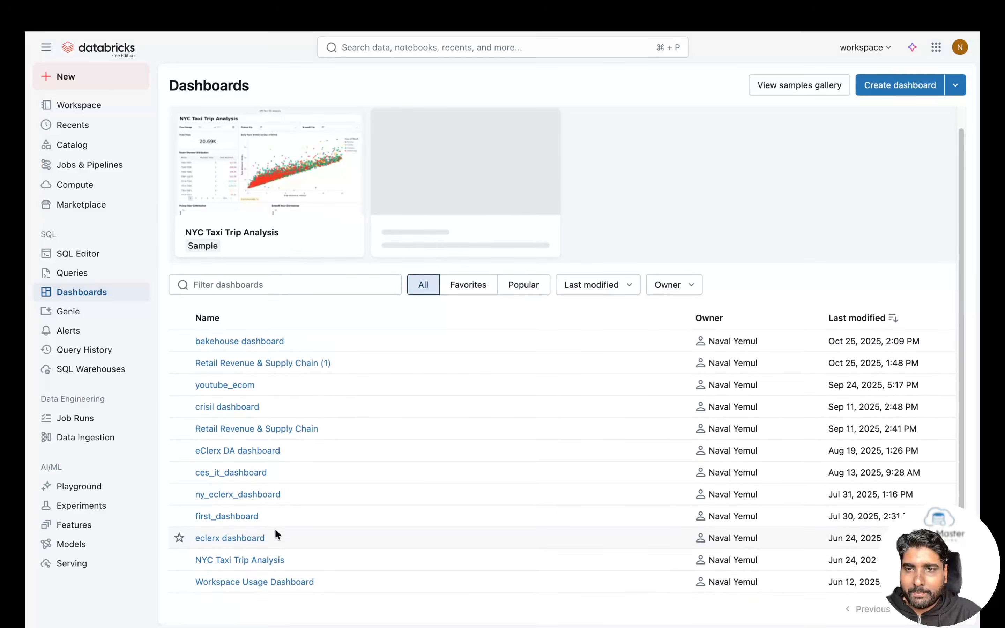
click(249, 365)
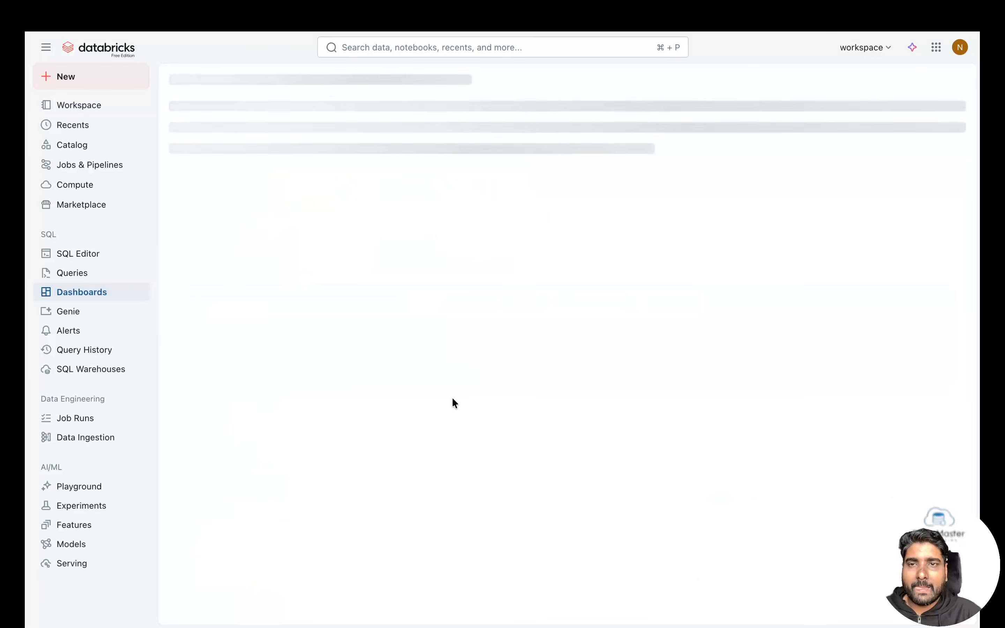
click(42, 46)
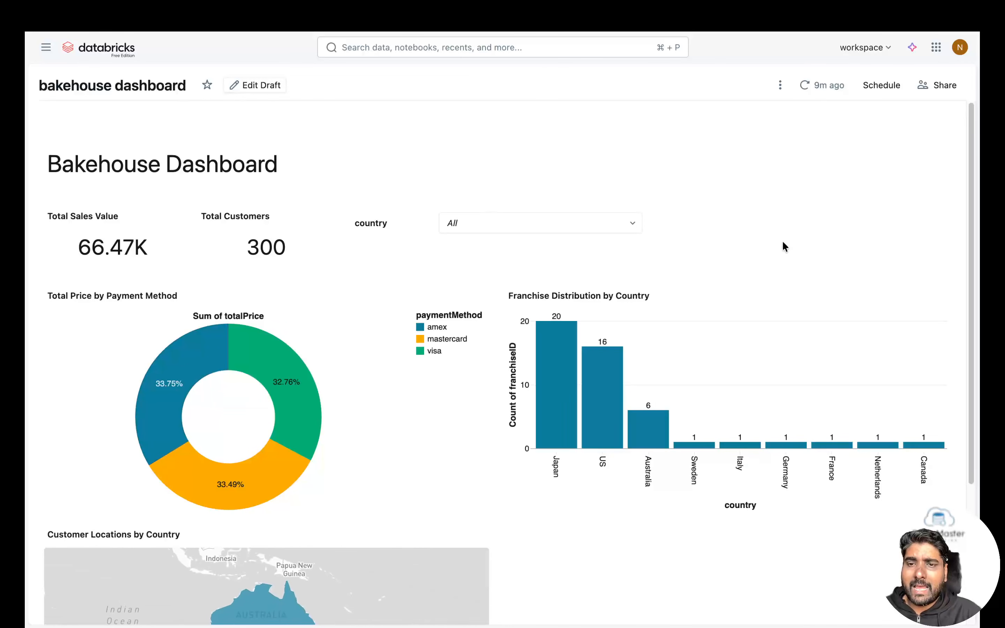
scroll(485, 216, down, 2)
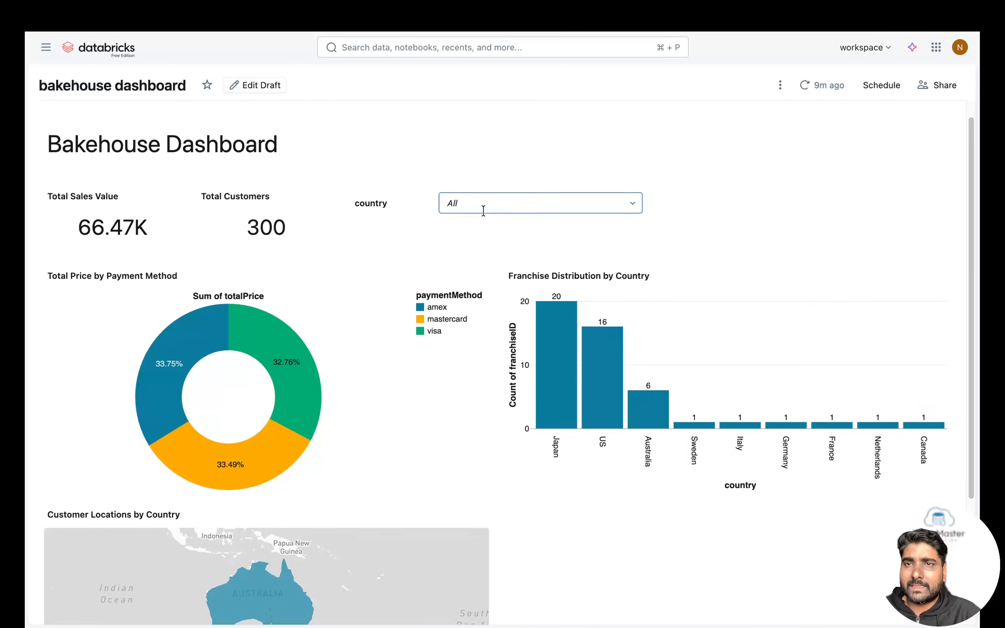
- Try out a new refresh schedule of every 1 minute for the published dashboard, view the SQL warehouse choices, and cancel it
click(885, 91)
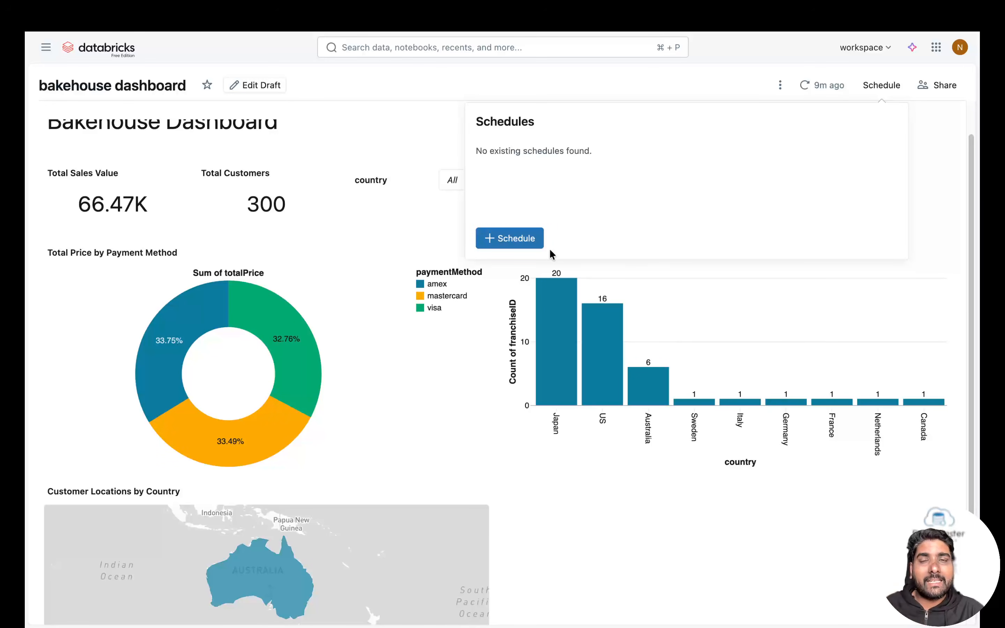
click(530, 240)
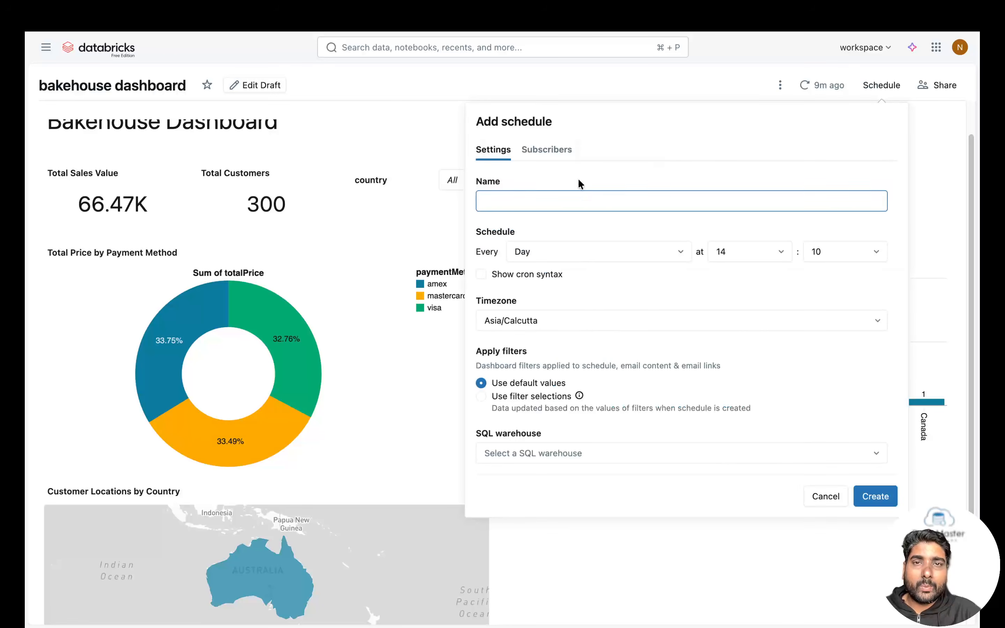
key(Tab)
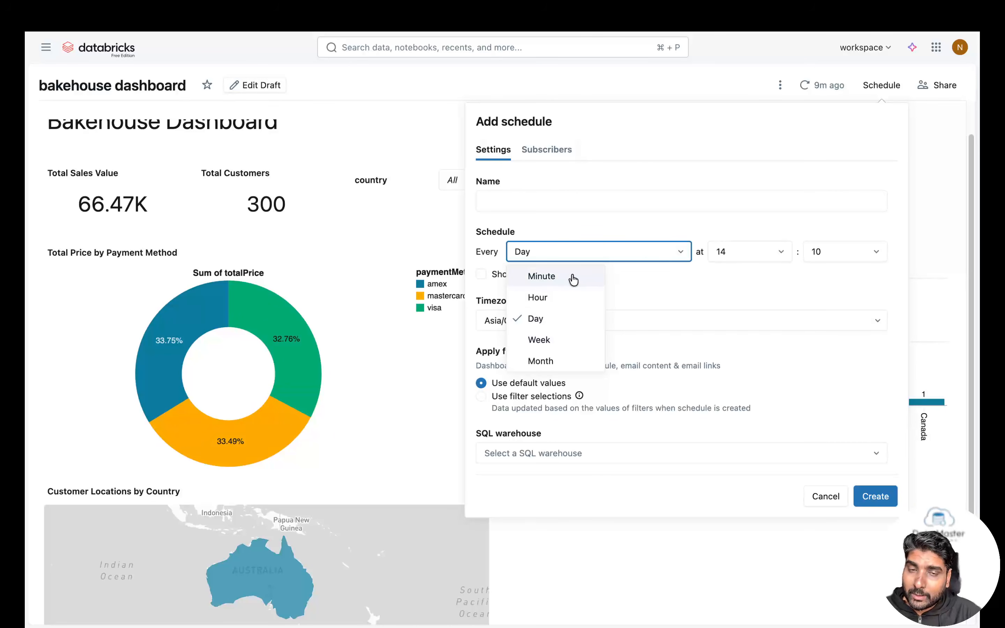
click(560, 283)
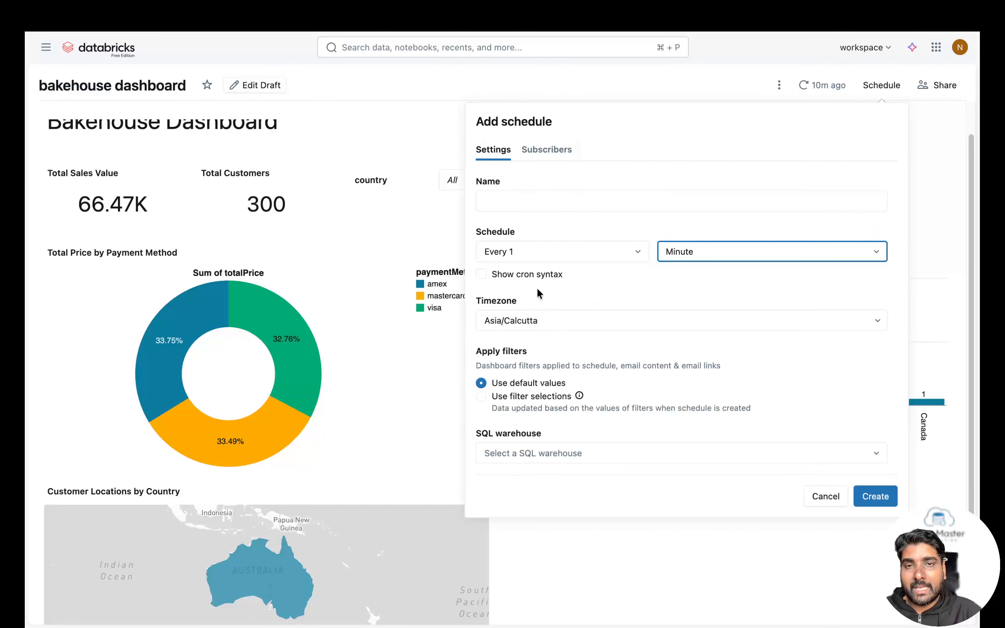
click(532, 454)
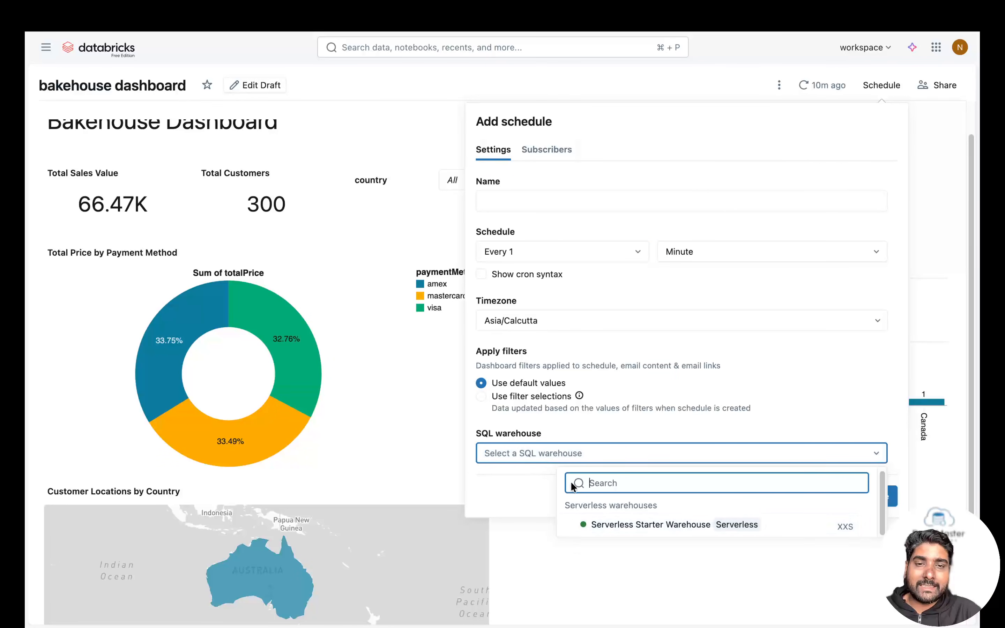
click(804, 360)
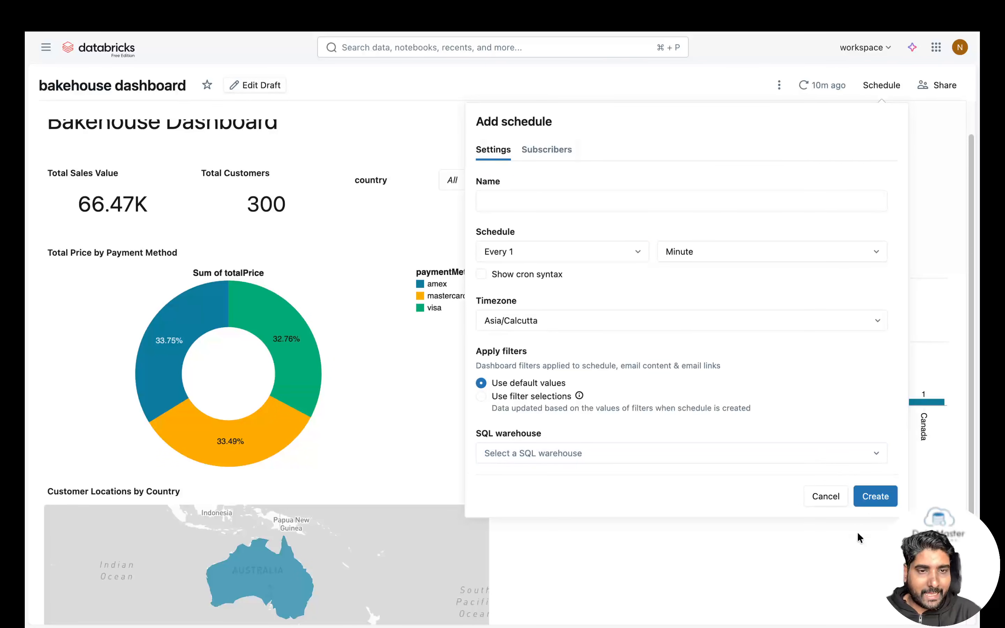
click(829, 497)
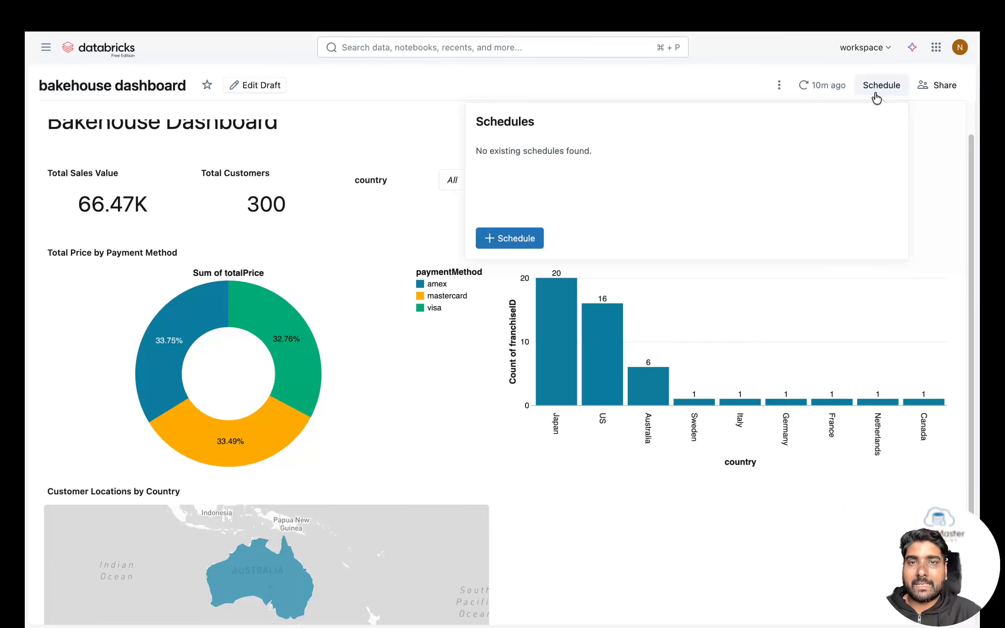
click(939, 202)
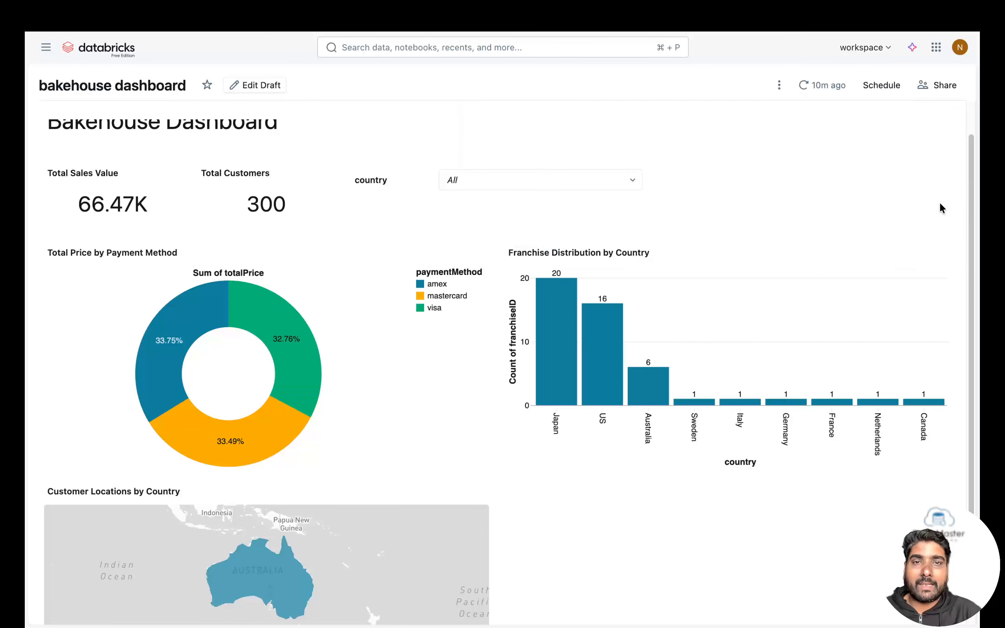
- Download the published bakehouse dashboard as a PDF and save it to the Desktop under the suggested file name
scroll(743, 209, up, 1)
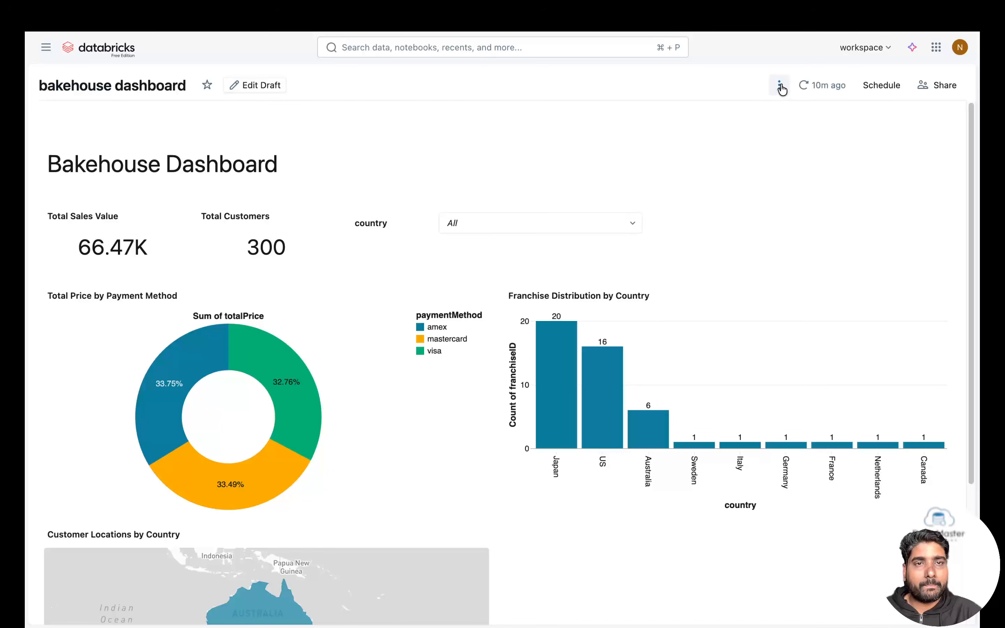
click(779, 86)
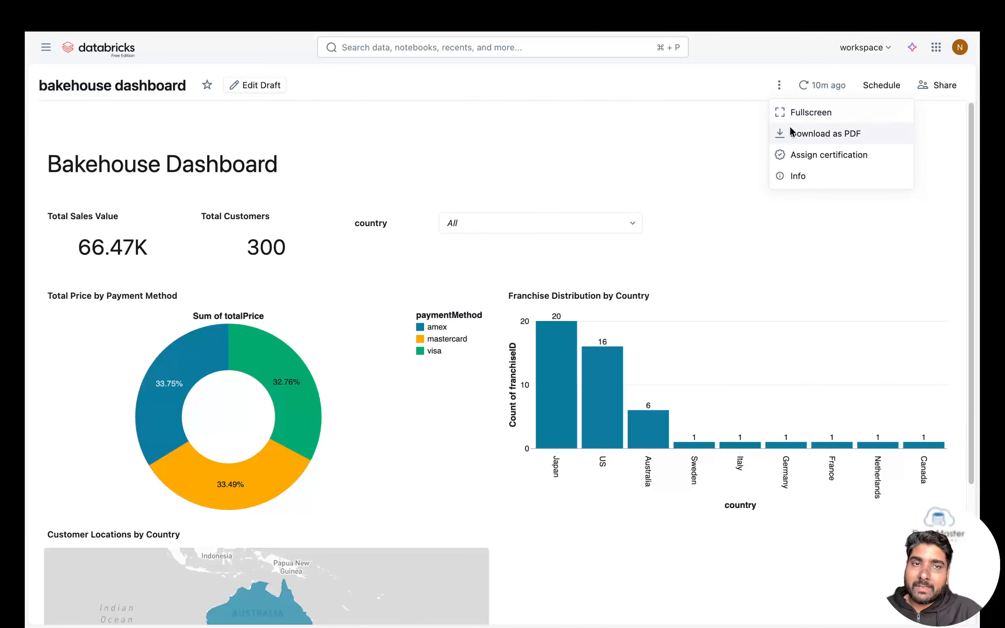
click(806, 133)
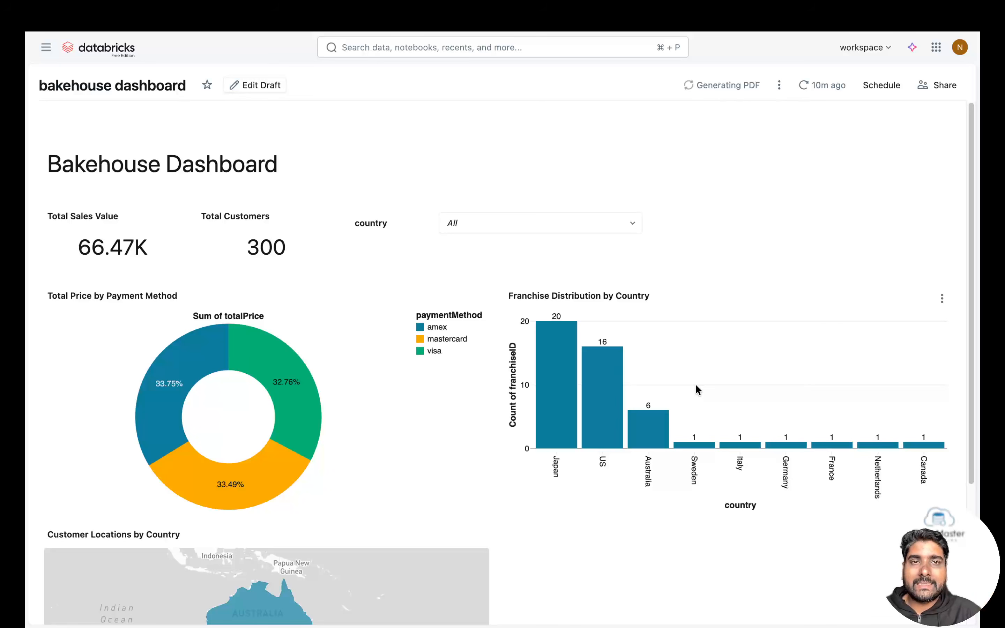
click(778, 94)
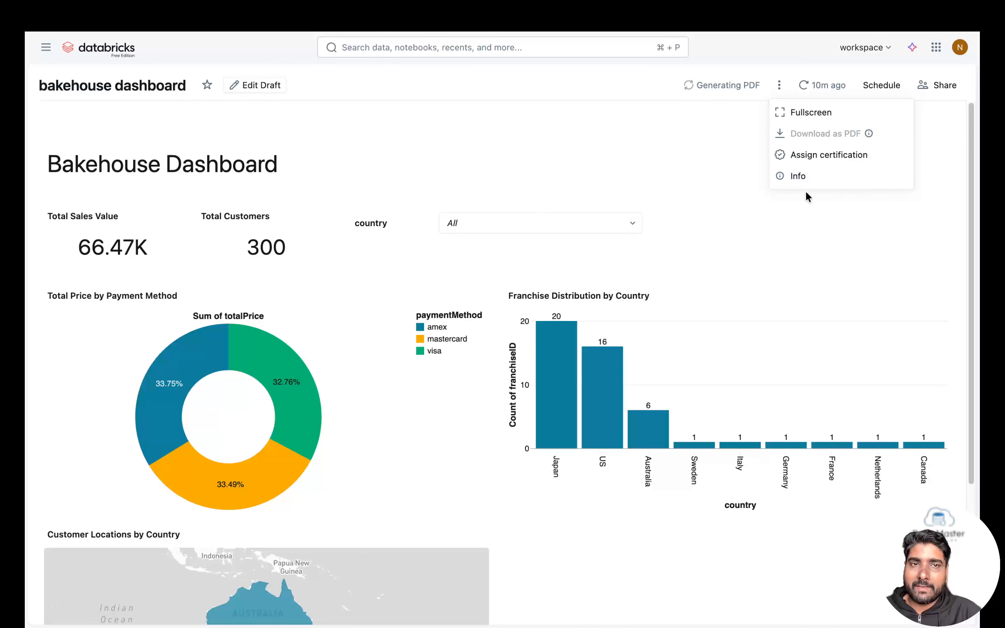
click(670, 168)
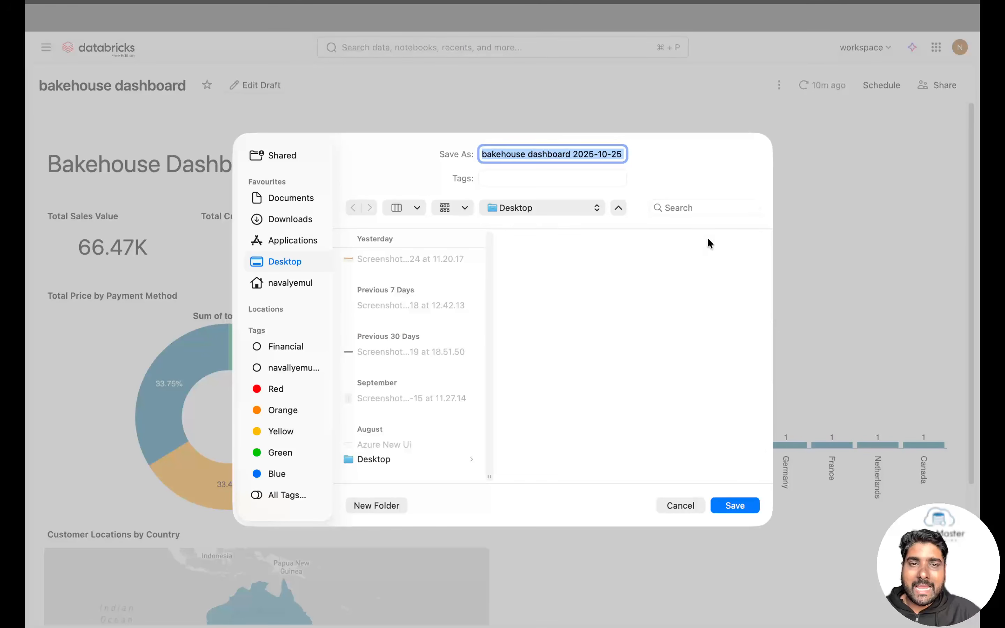
click(728, 502)
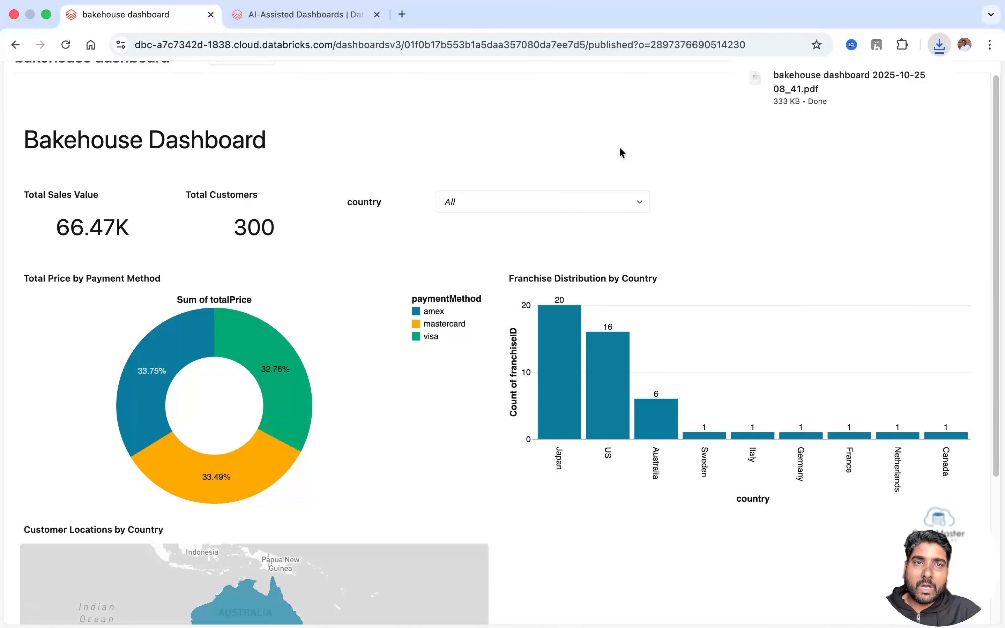
- View the downloaded dashboard PDF in the browser and return to the published bakehouse dashboard
click(936, 78)
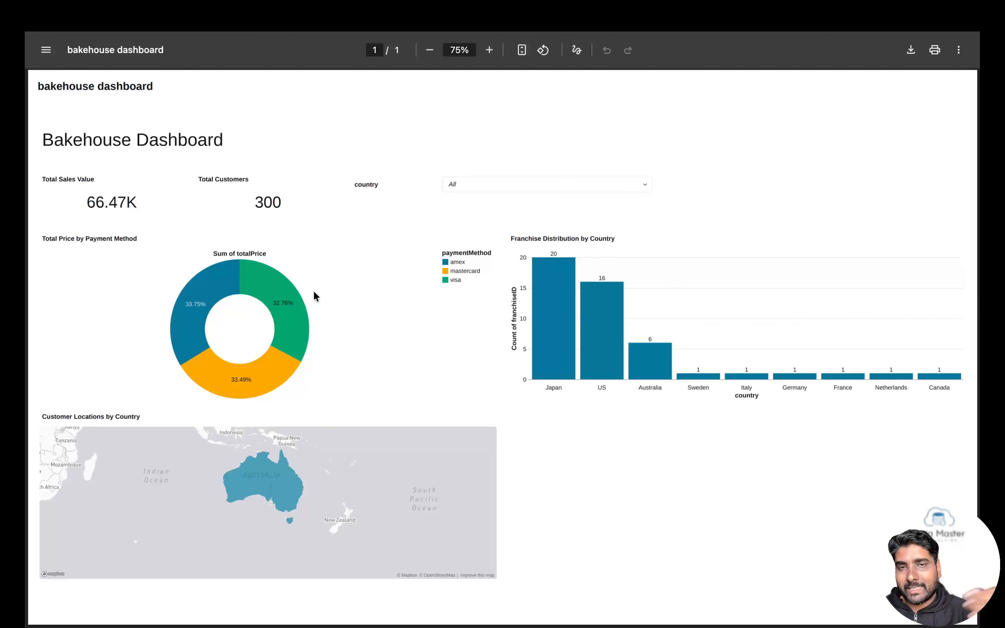
mouse_move(329, 68)
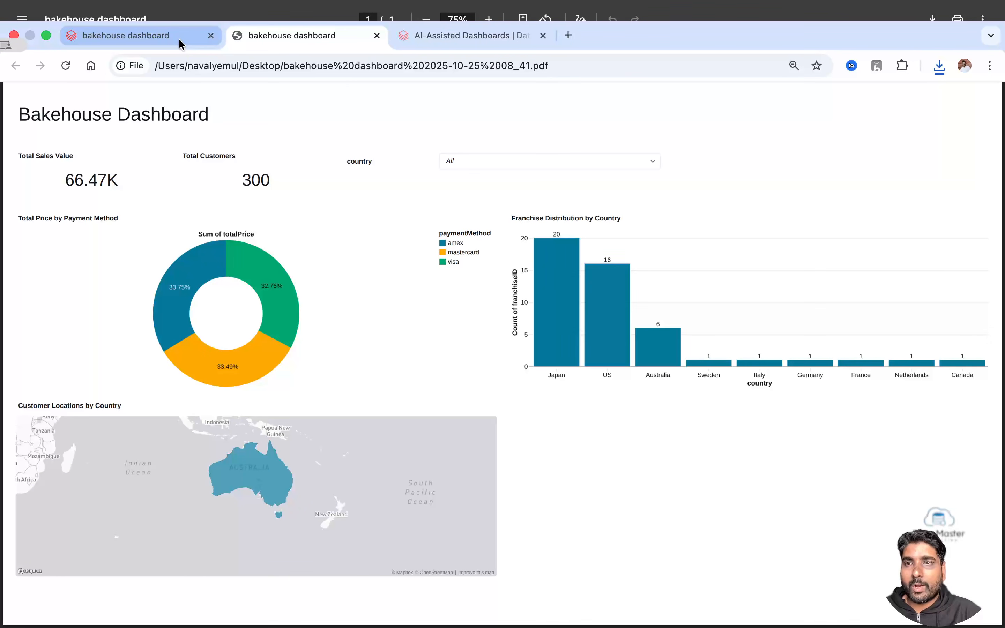
click(164, 39)
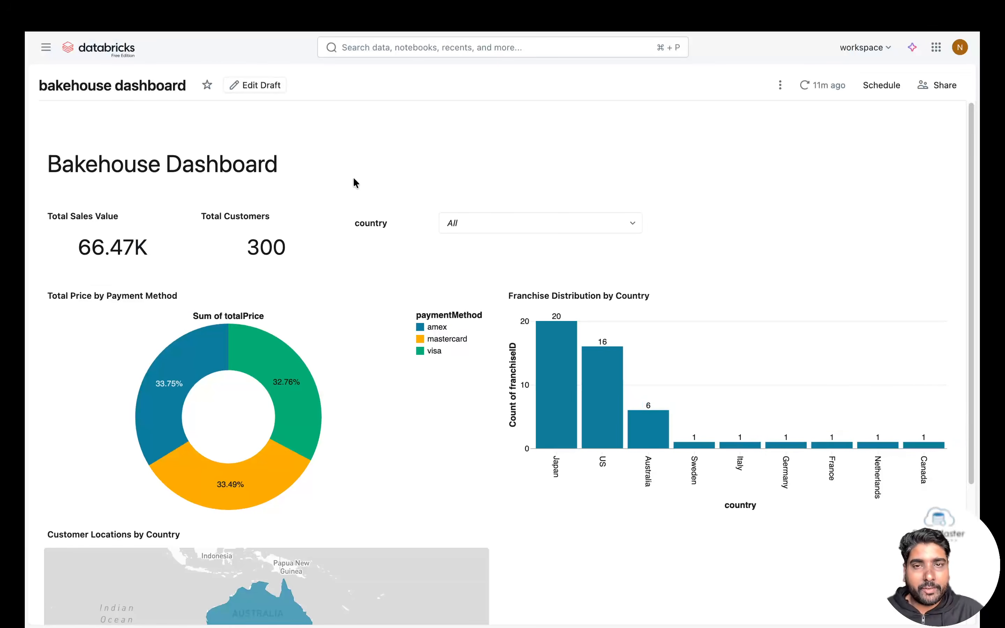
scroll(393, 195, down, 1)
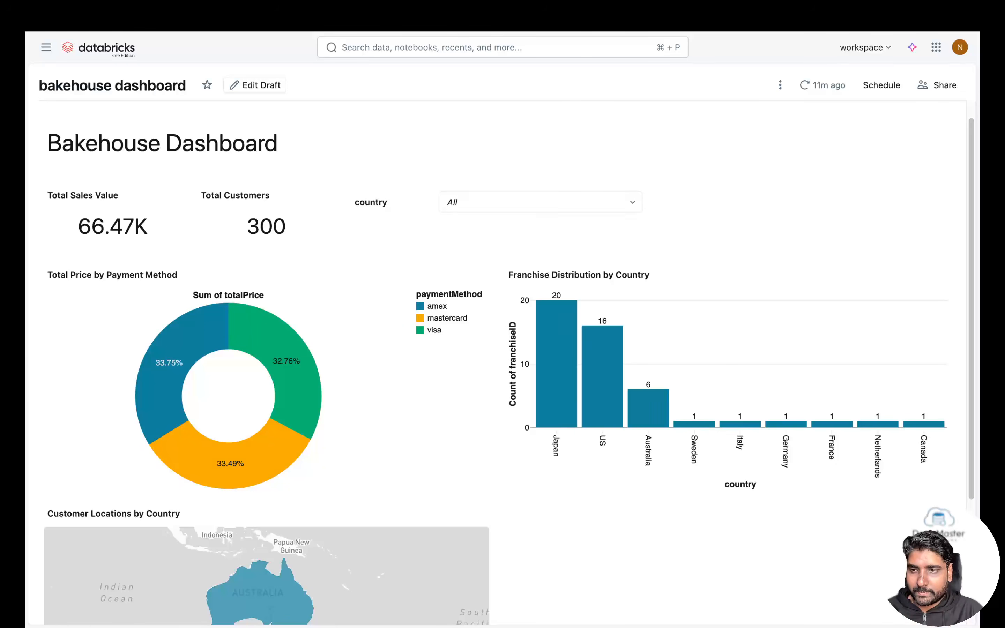
scroll(94, 398, up, 1)
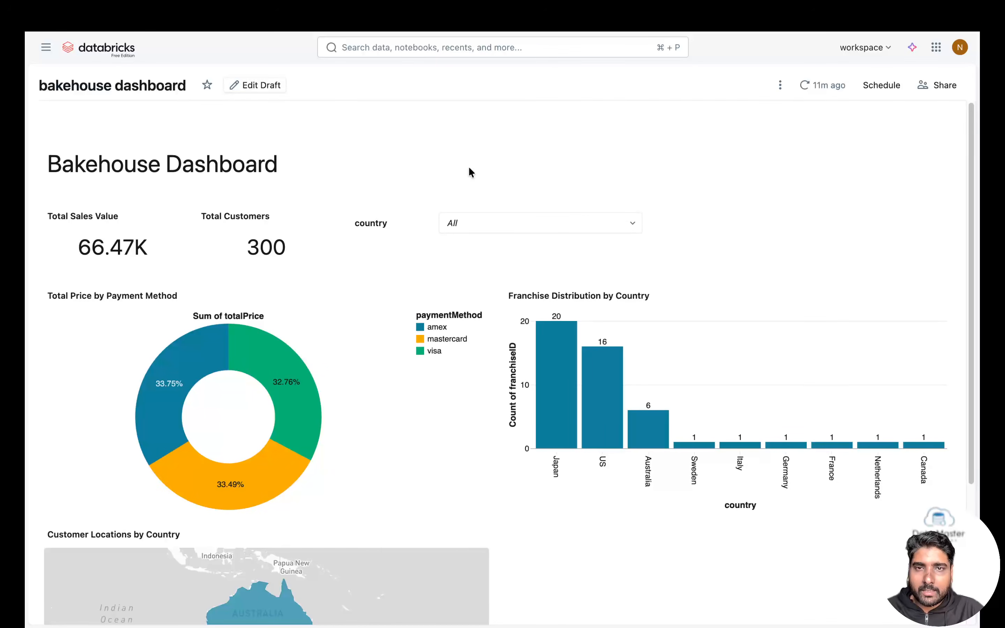